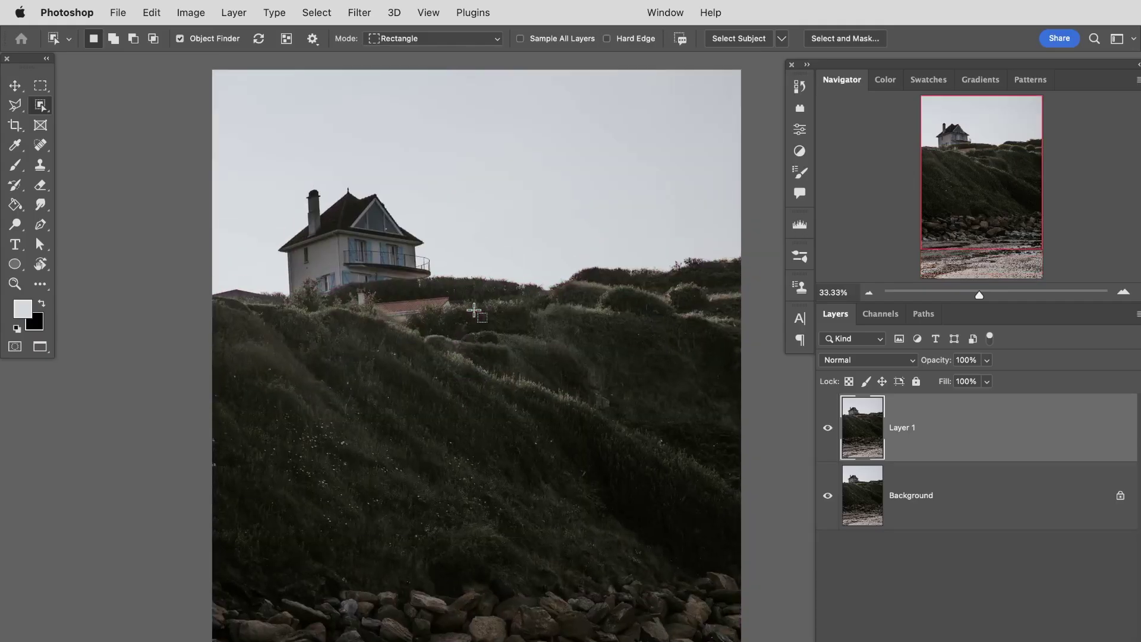
Step: Duplicate the hillside Background as Layer 1 and pick the Object Selection Tool
left_click(367, 236)
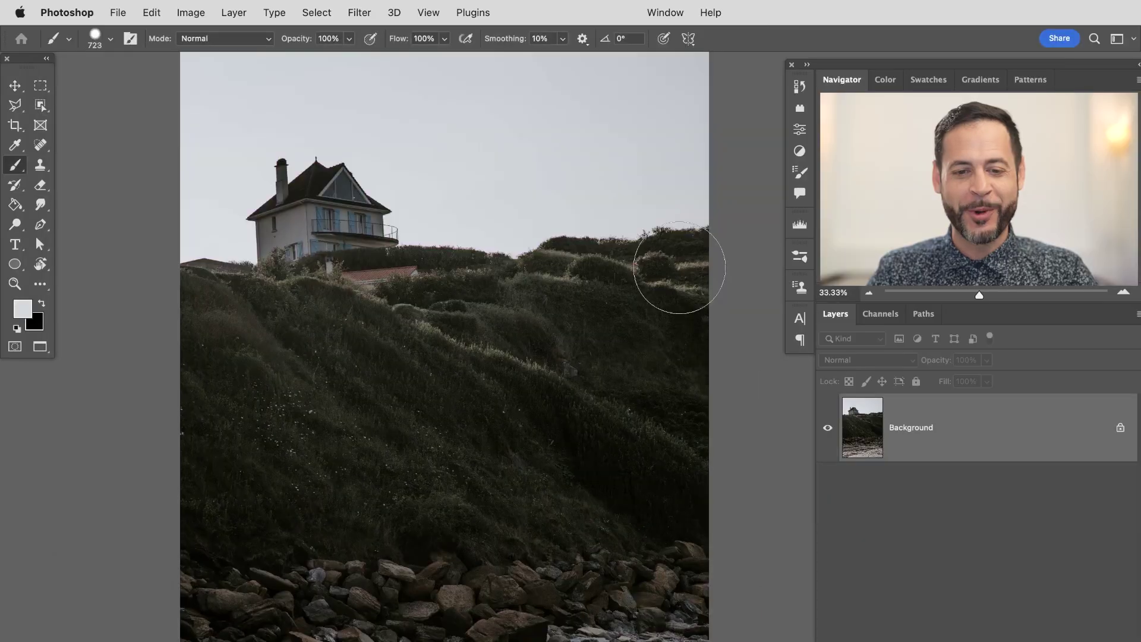
scroll(679, 267, "down", 5)
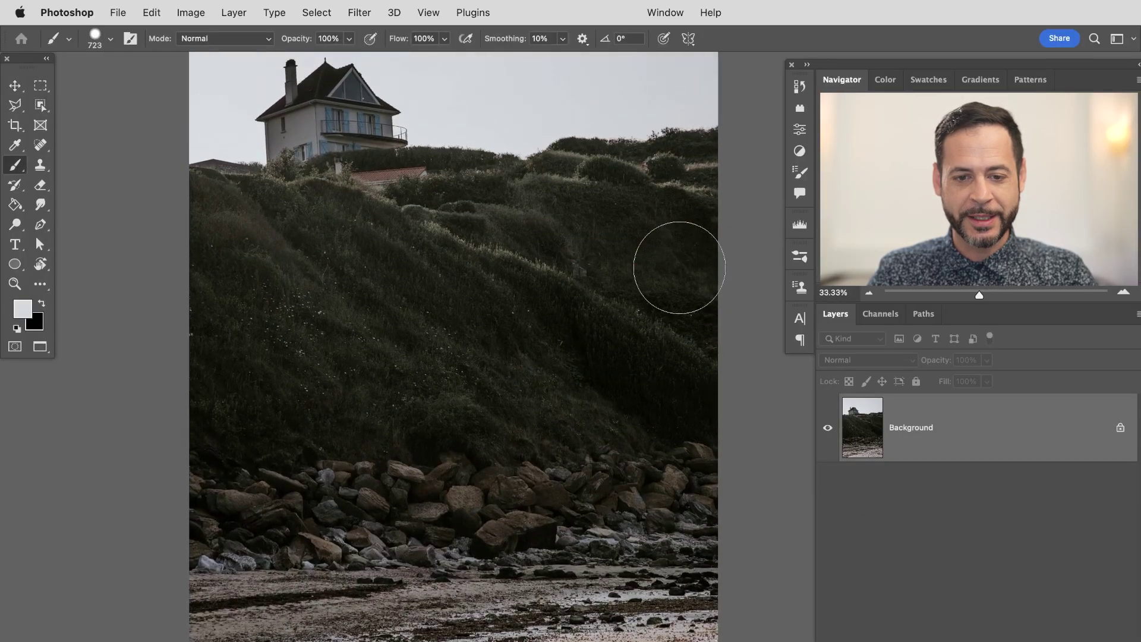
scroll(679, 267, "up", 6)
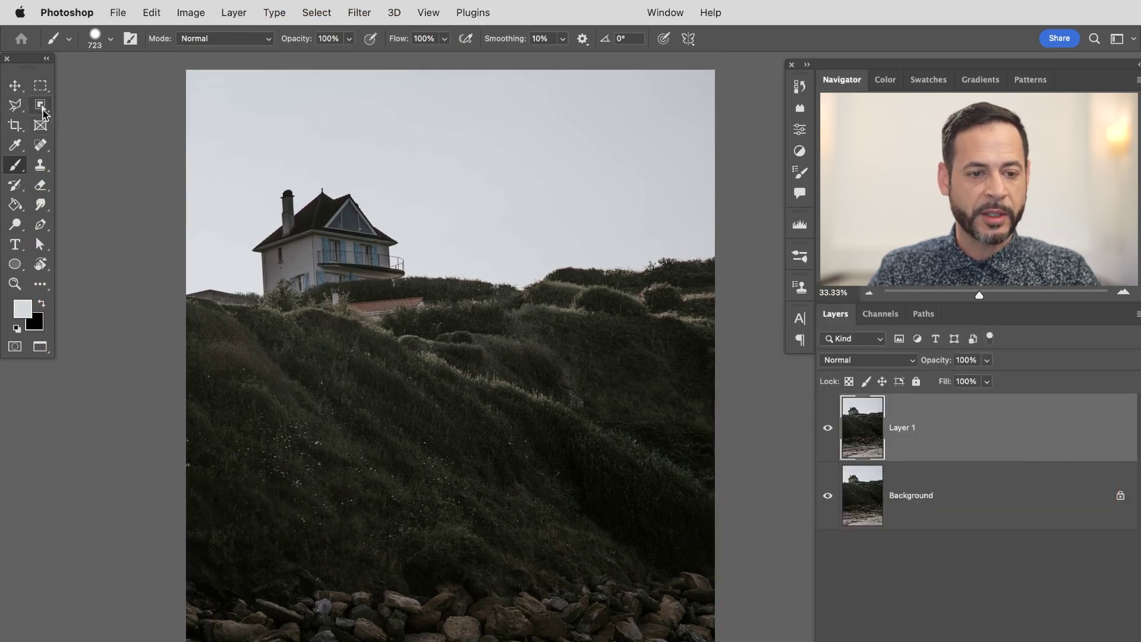
left_click(42, 110)
Step: Refresh Object Finder's detected objects and toggle the Show All Objects overlay on and off
right_click(47, 110)
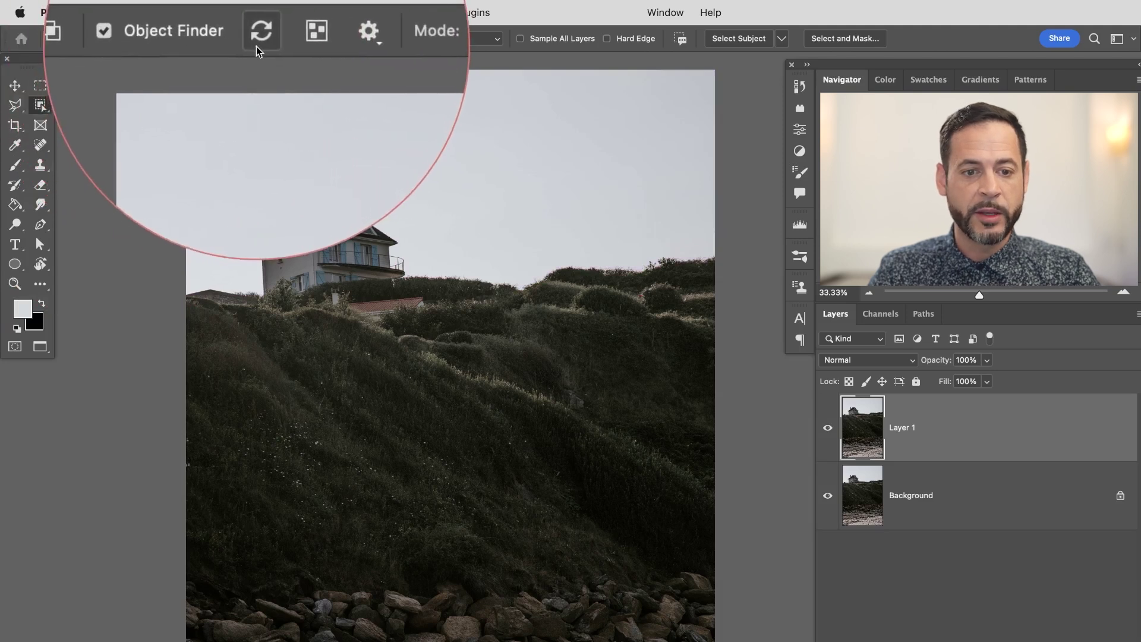
left_click(257, 47)
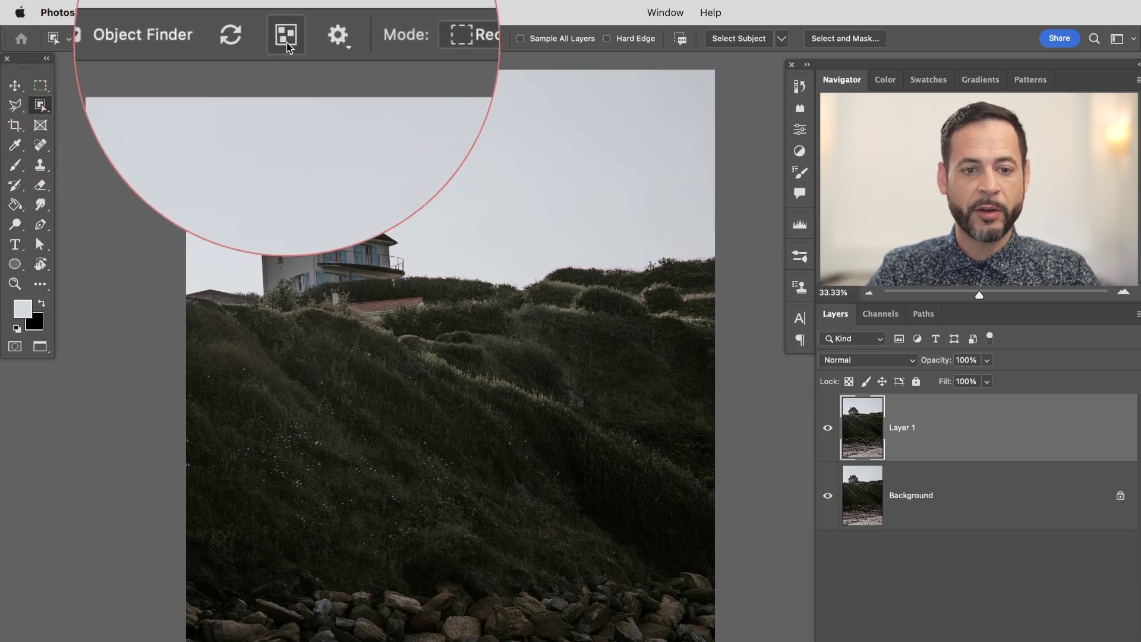
left_click(287, 42)
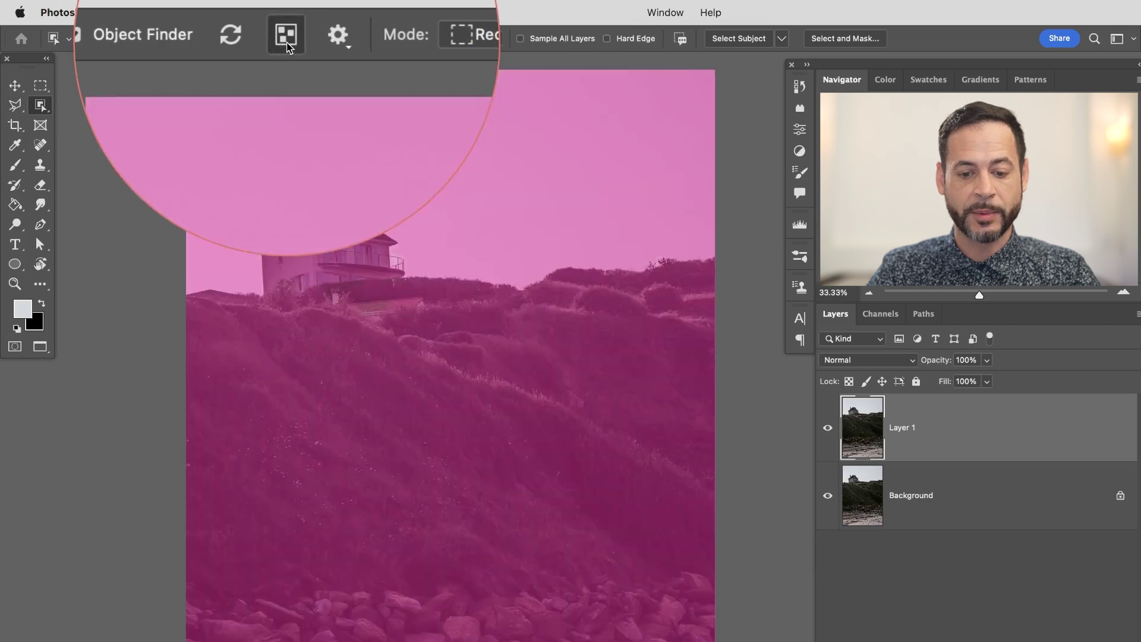
left_click(287, 41)
left_click(287, 42)
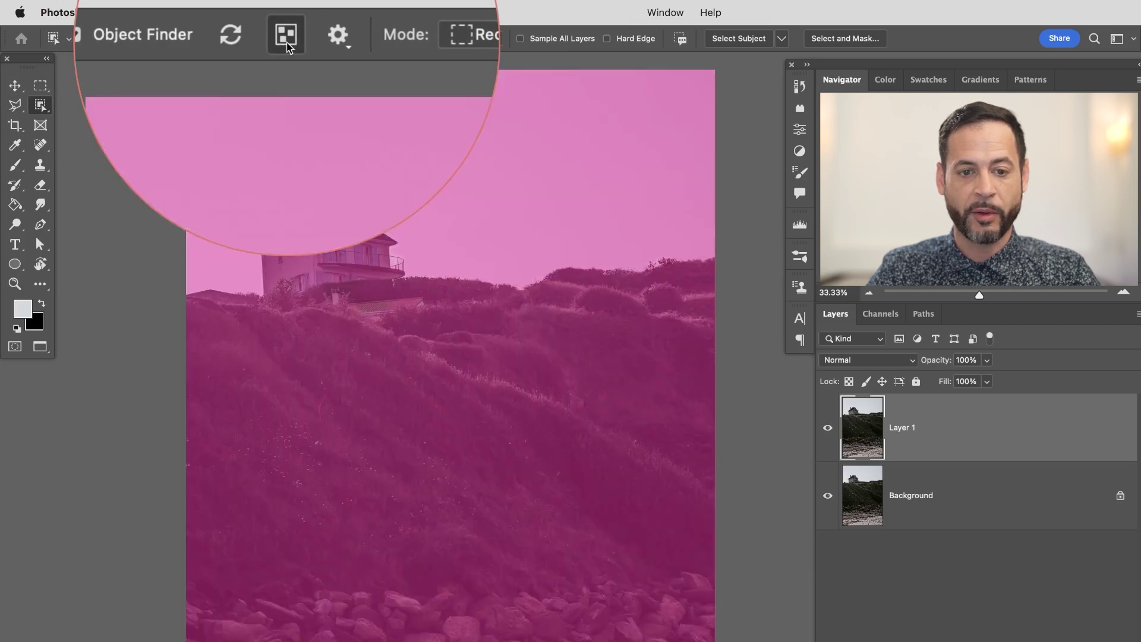
left_click(286, 42)
Step: Check the Object Finder settings and keep Select Subject processing on Device
left_click(337, 34)
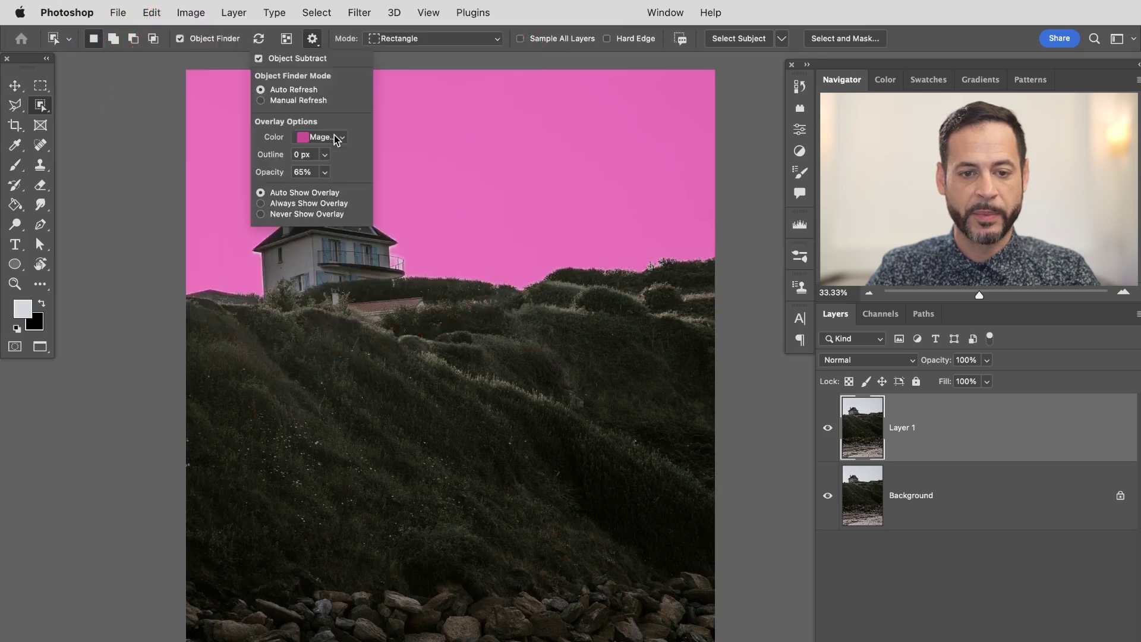
left_click(318, 34)
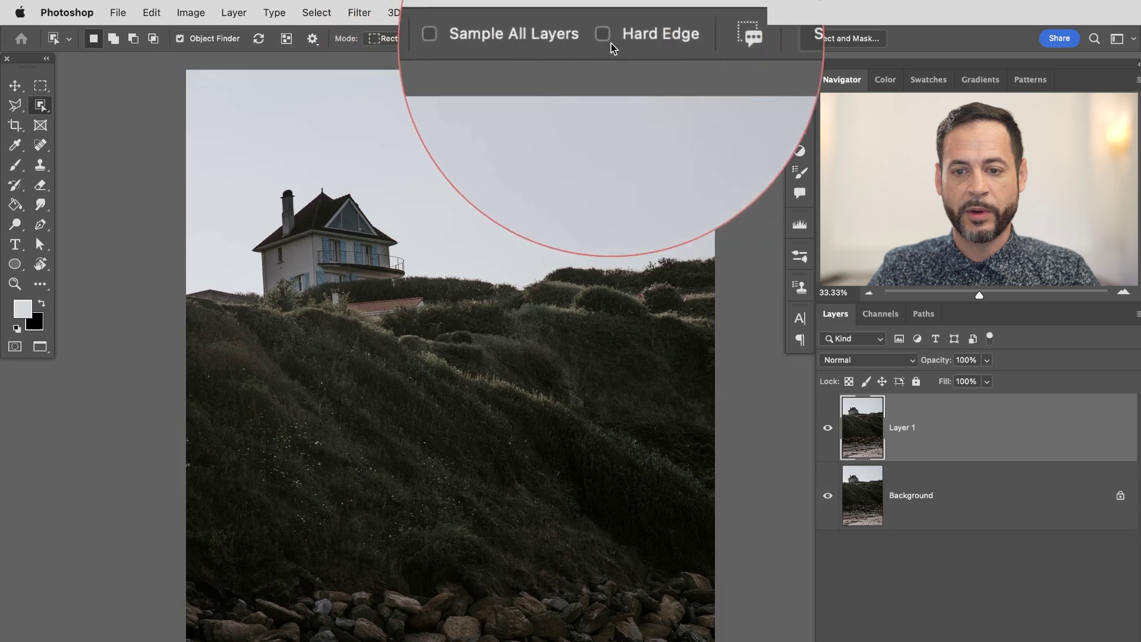
left_click(781, 40)
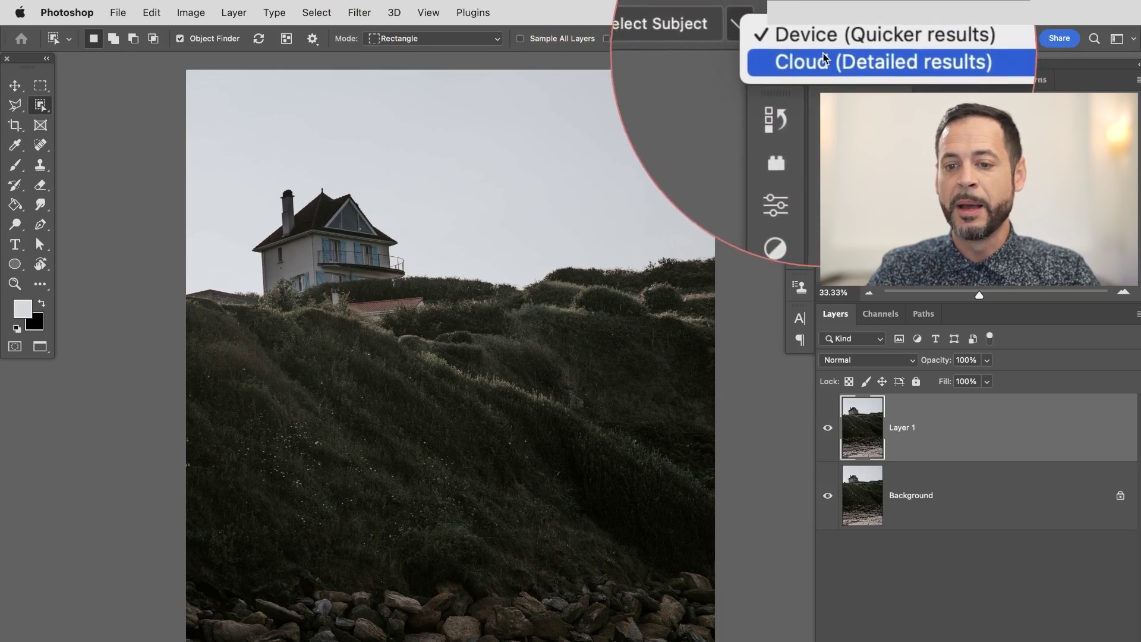
left_click(820, 44)
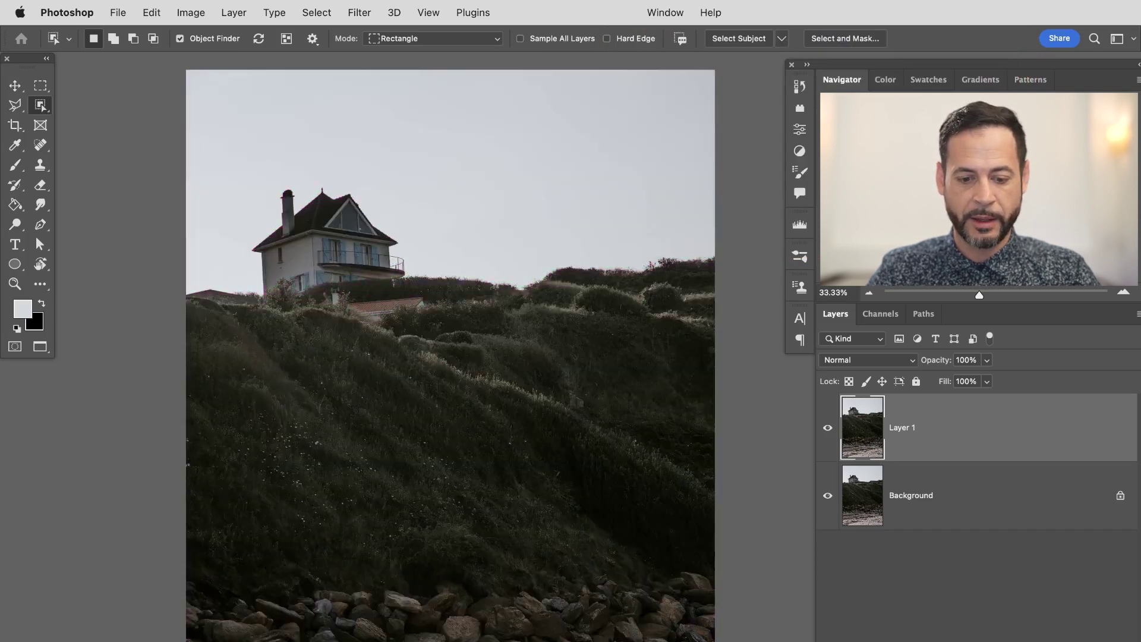
Step: Select the hilltop house and test Delete and Fill on it twice, undoing each time
scroll(531, 501, "down", 5)
scroll(462, 316, "up", 3)
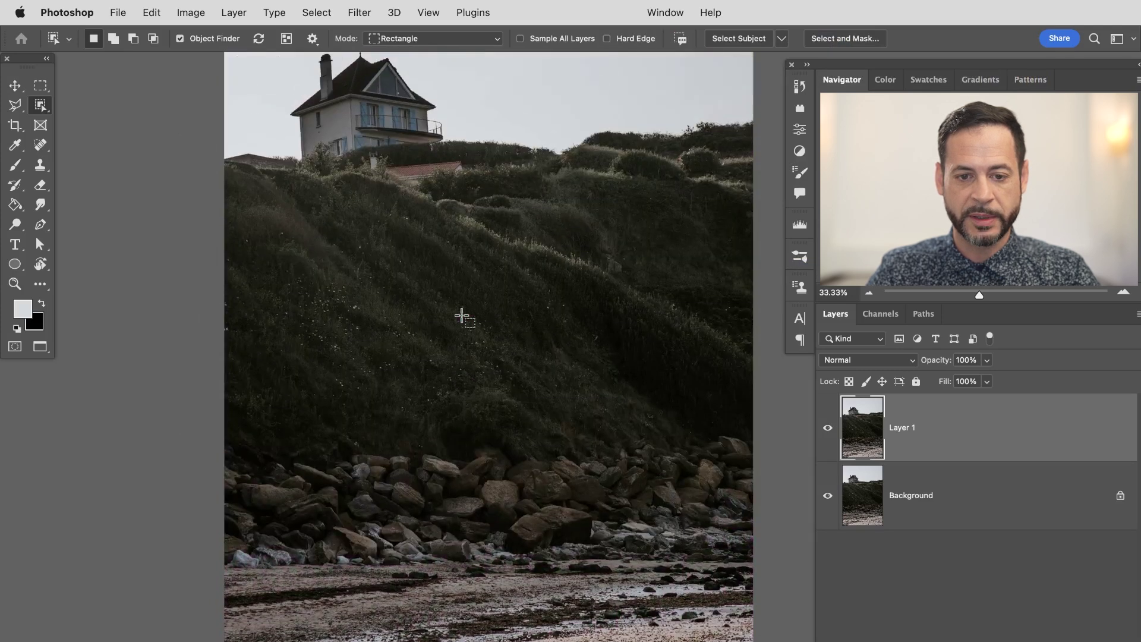
scroll(474, 310, "up", 2)
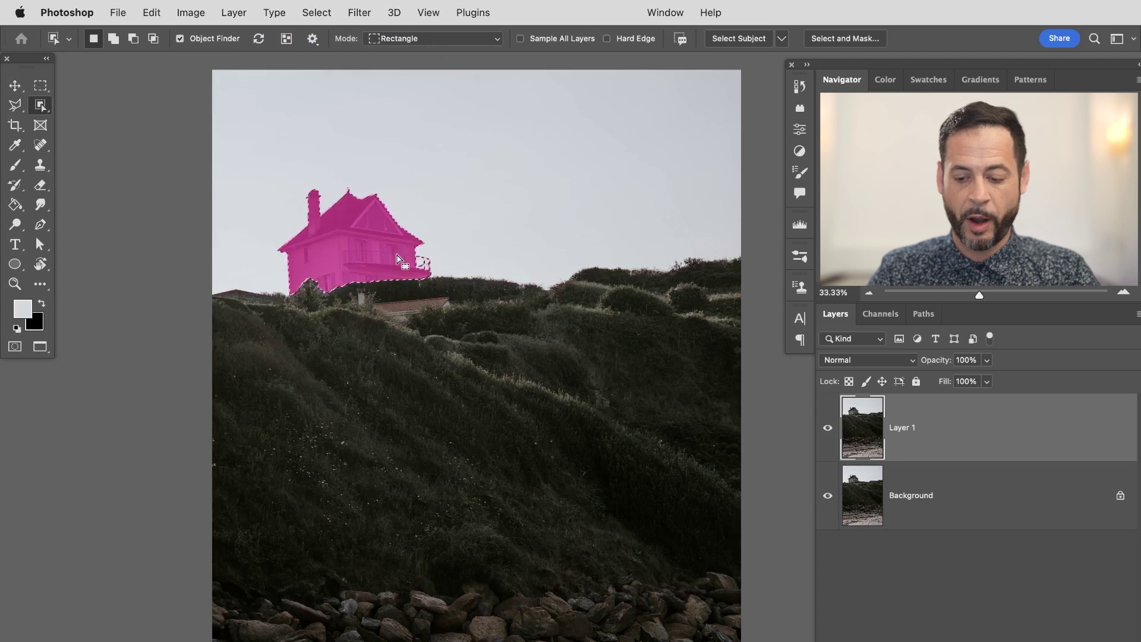
key("alt+BackSpace")
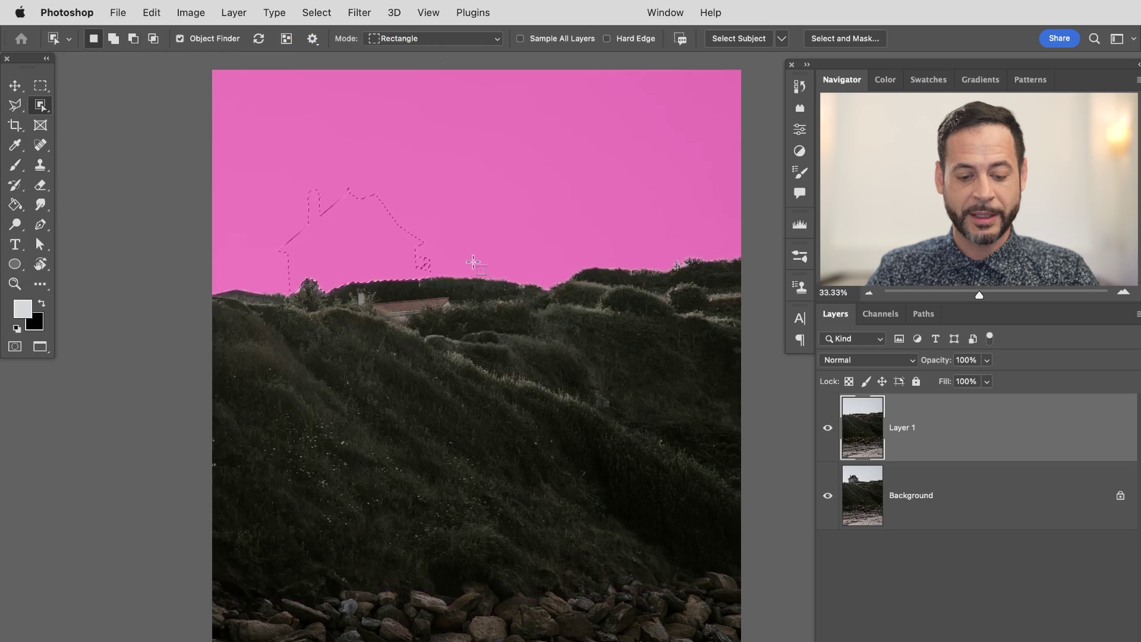
key("super+z")
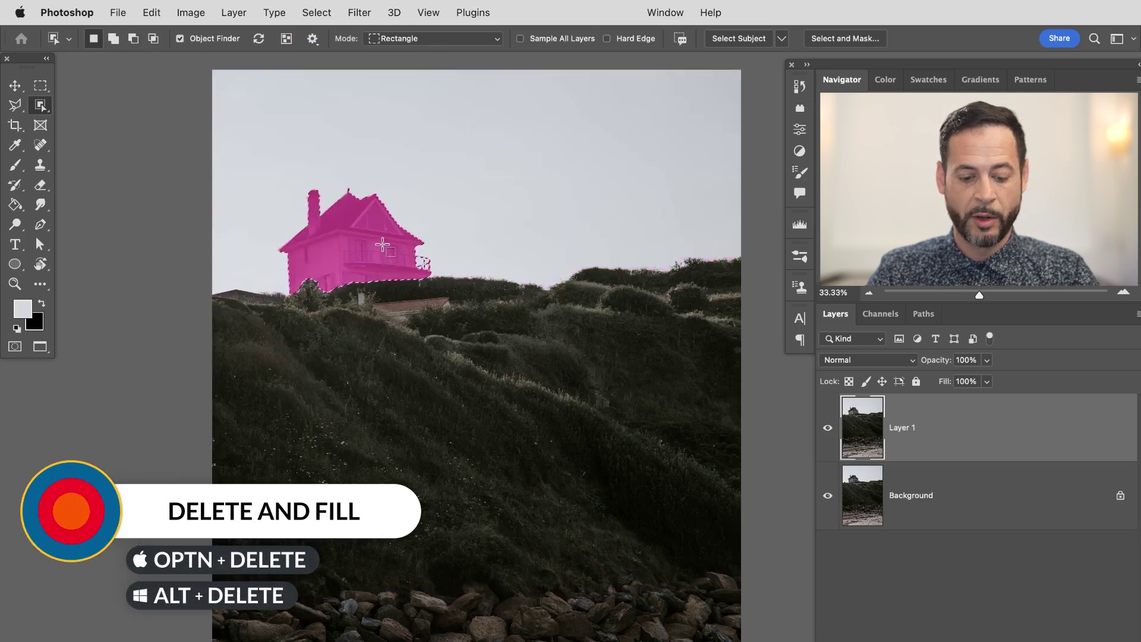
key("alt+BackSpace")
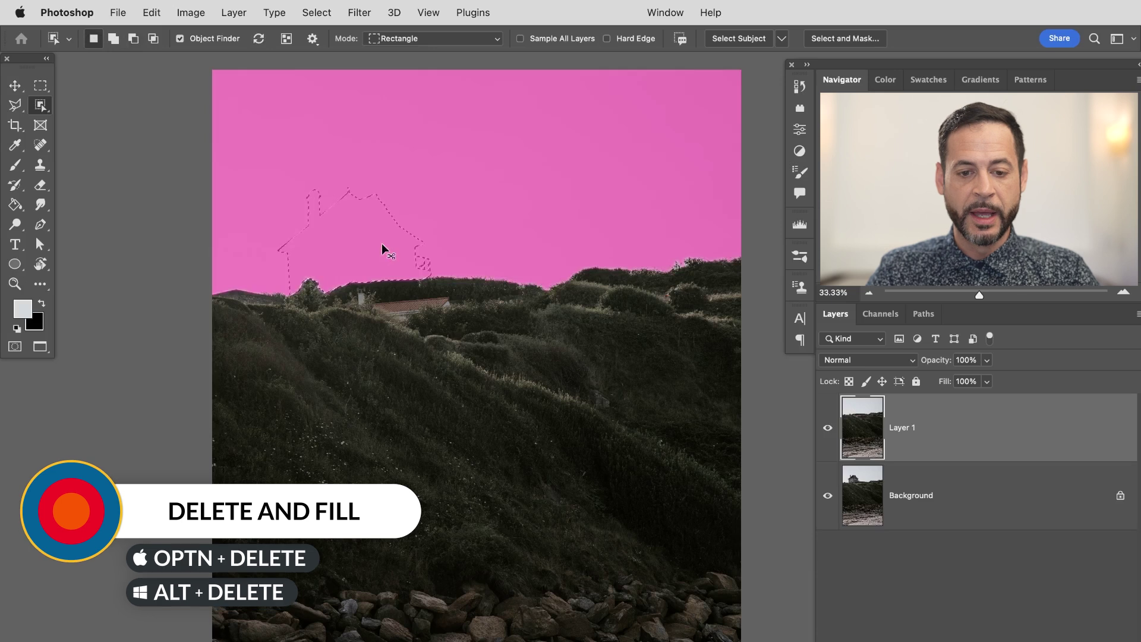
key("super+z")
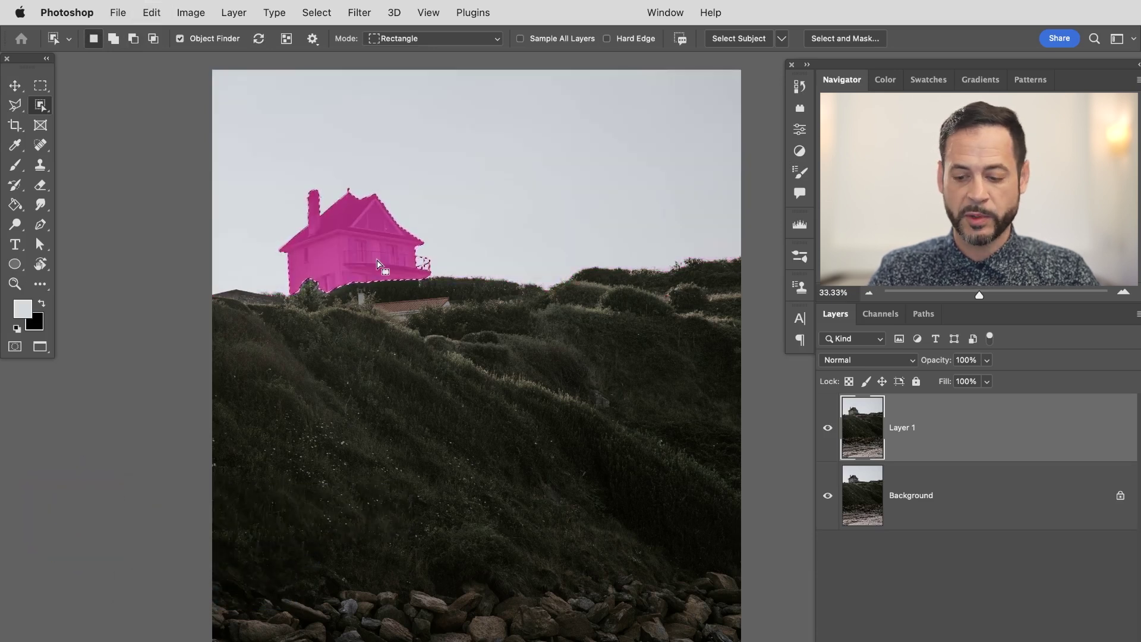
key("shift+BackSpace")
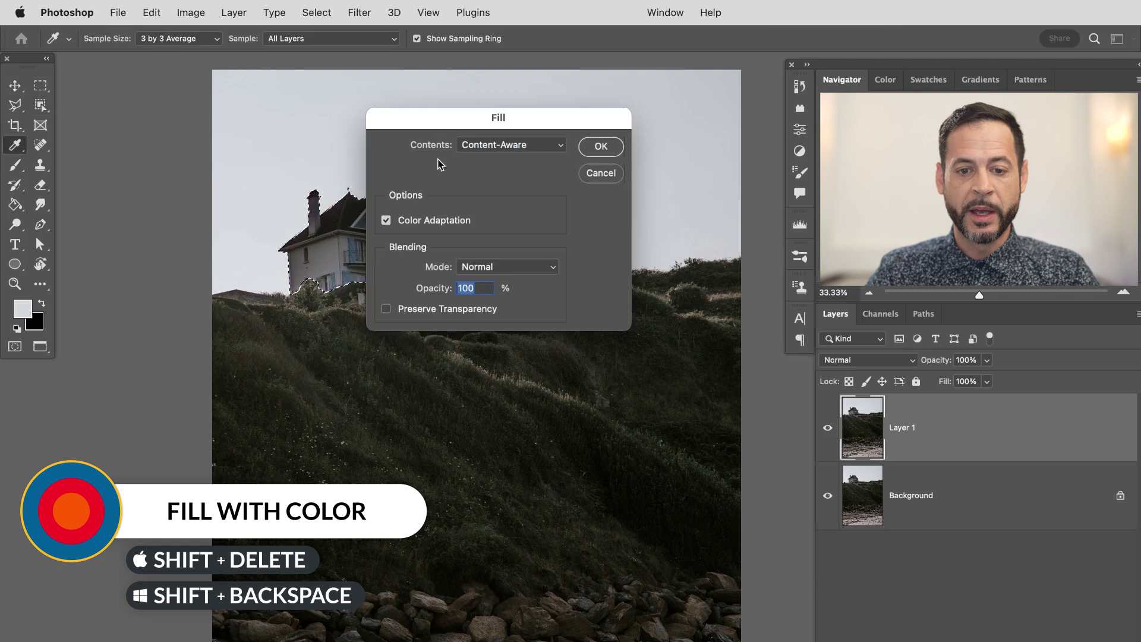
left_click_drag(455, 119, 555, 119)
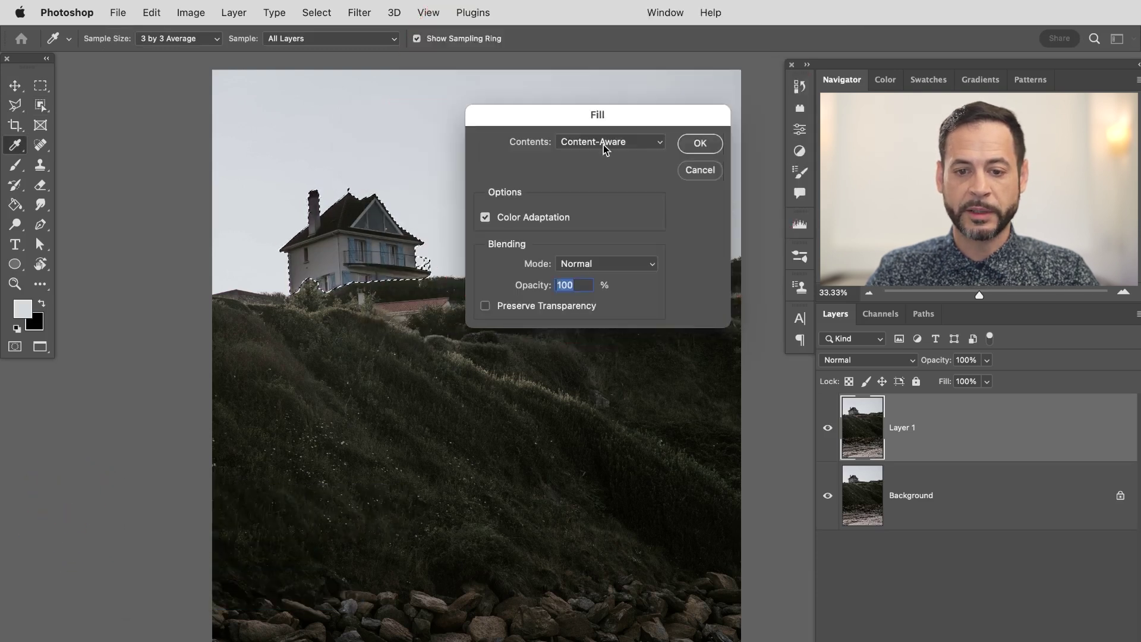
left_click(603, 145)
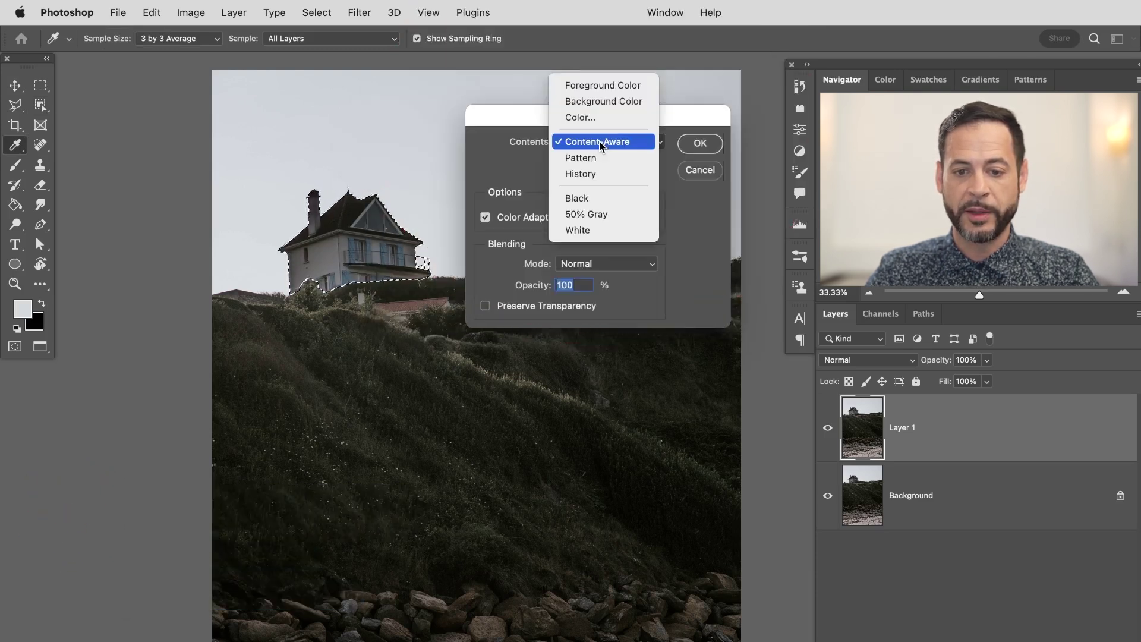
left_click(602, 143)
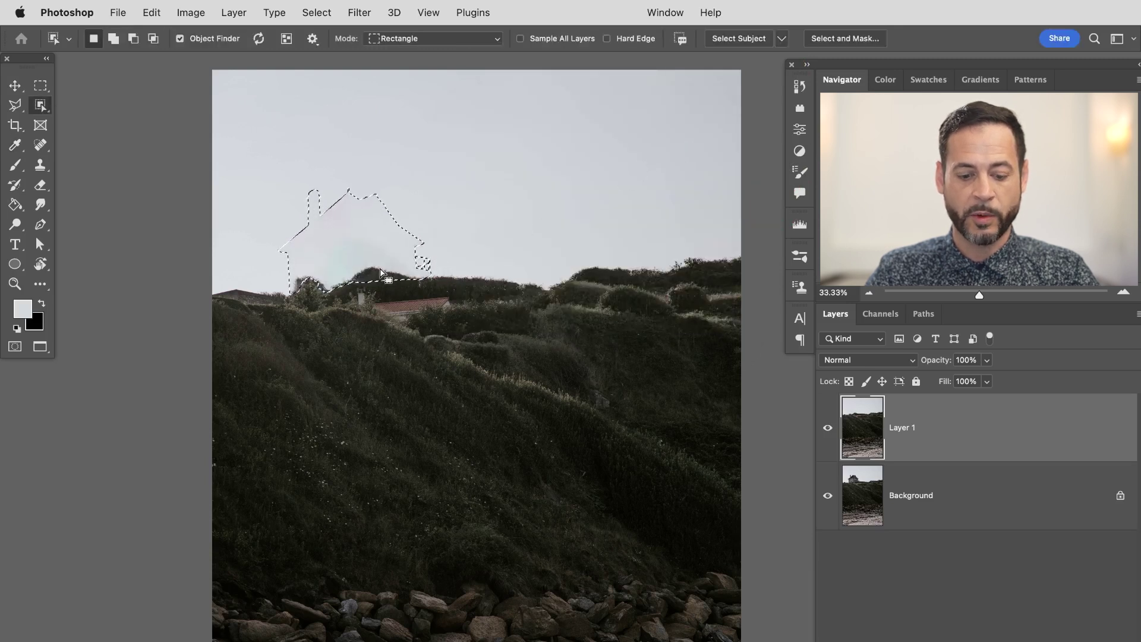
key("super+d")
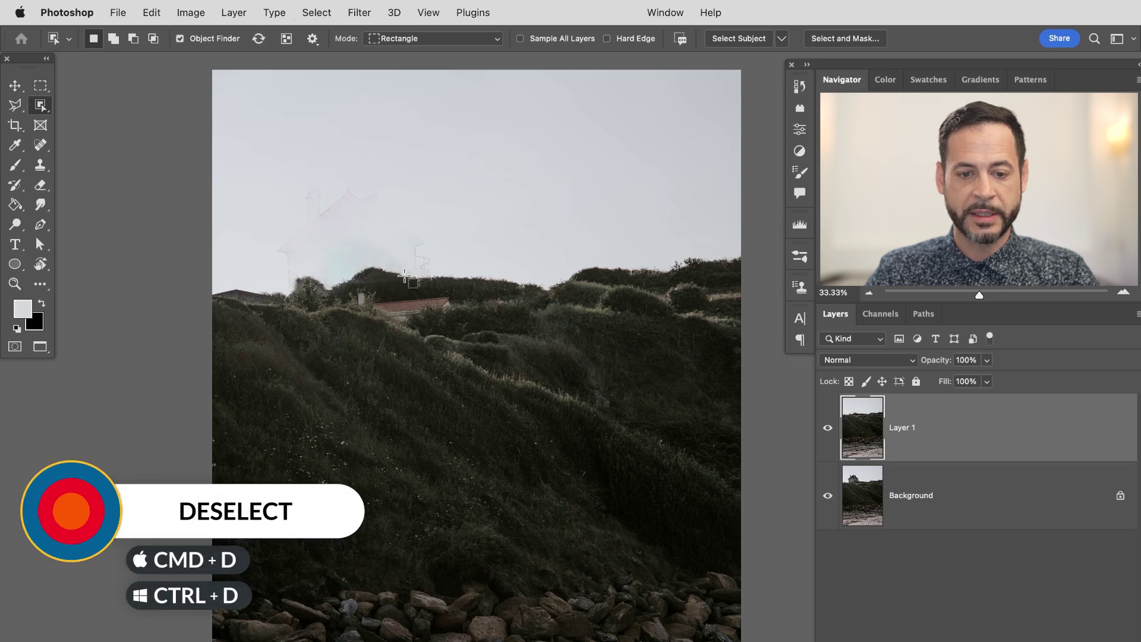
key("super+z")
key("super+z")
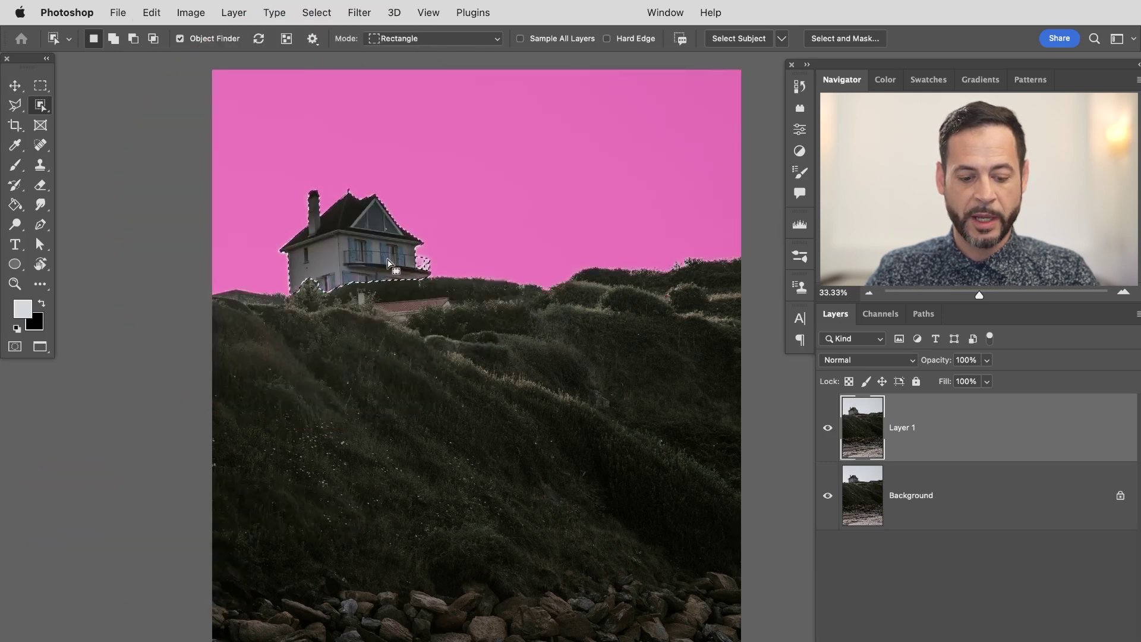
Step: Delete and content-aware fill the selected house on Layer 1 with Option+Delete
key("alt+BackSpace")
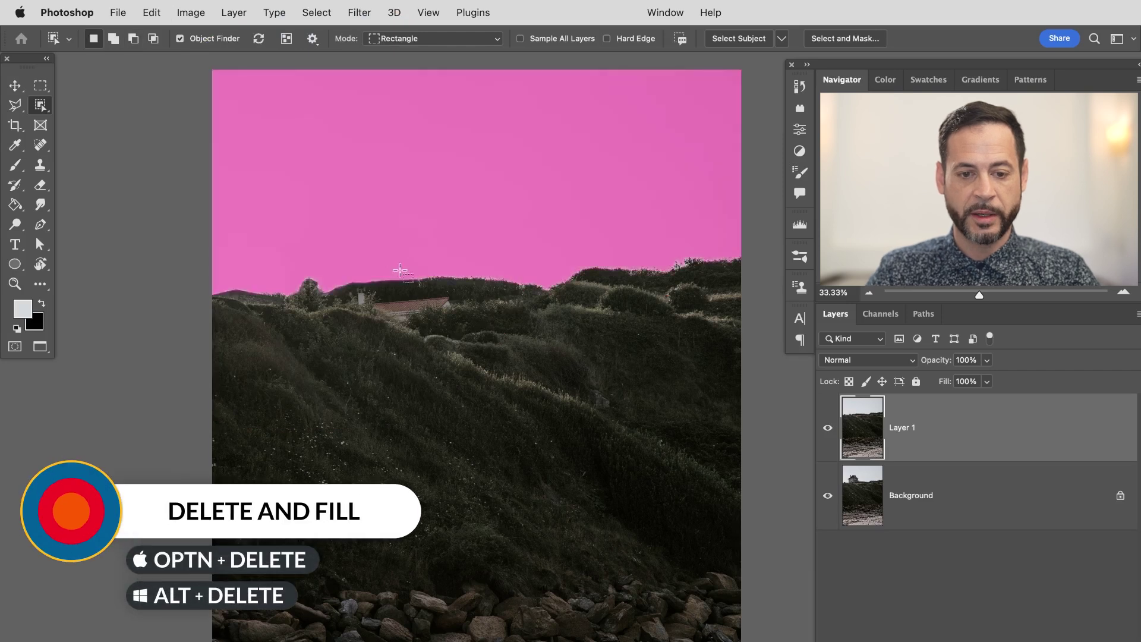
key("b")
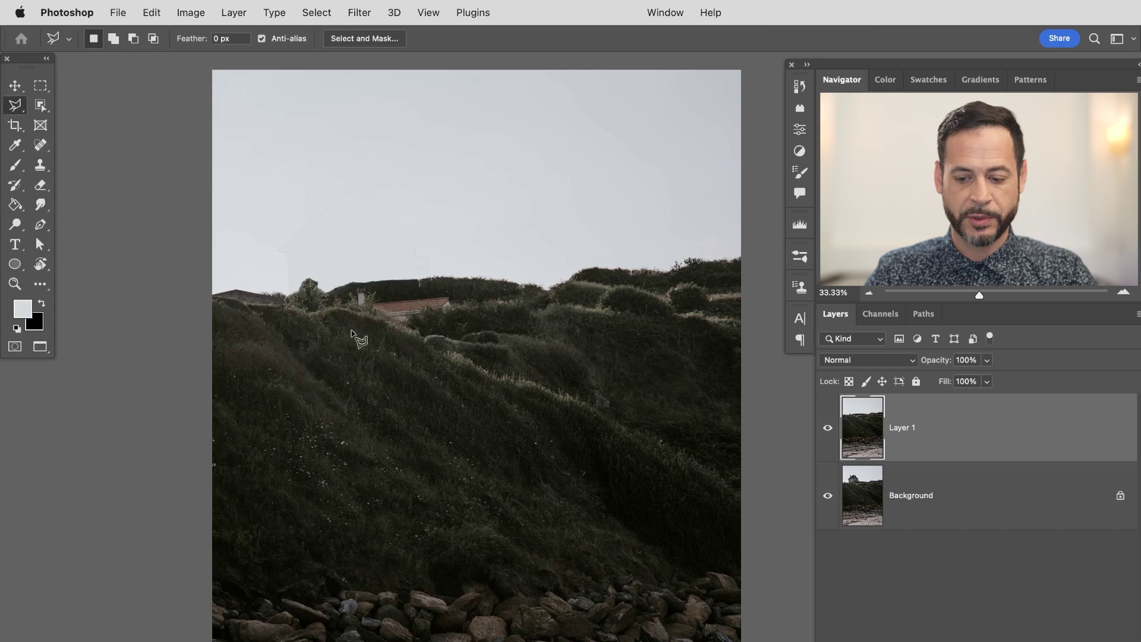
Step: Outline the leftover chimney with the Polygonal Lasso and Delete and Fill it with hedge
scroll(358, 330, "up", 5)
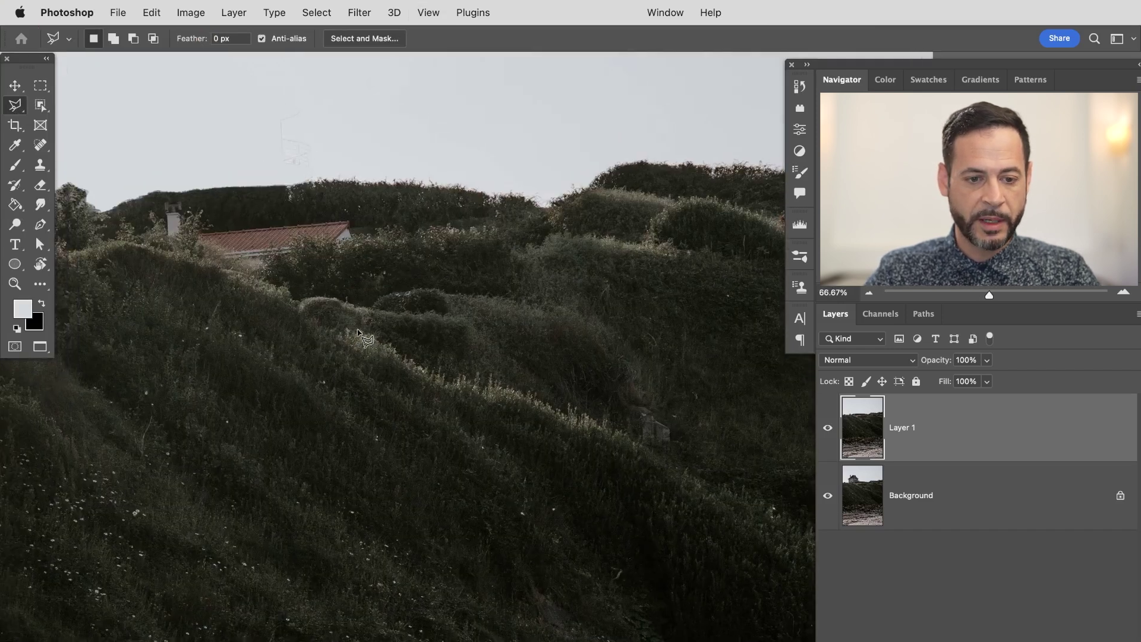
left_click(171, 244)
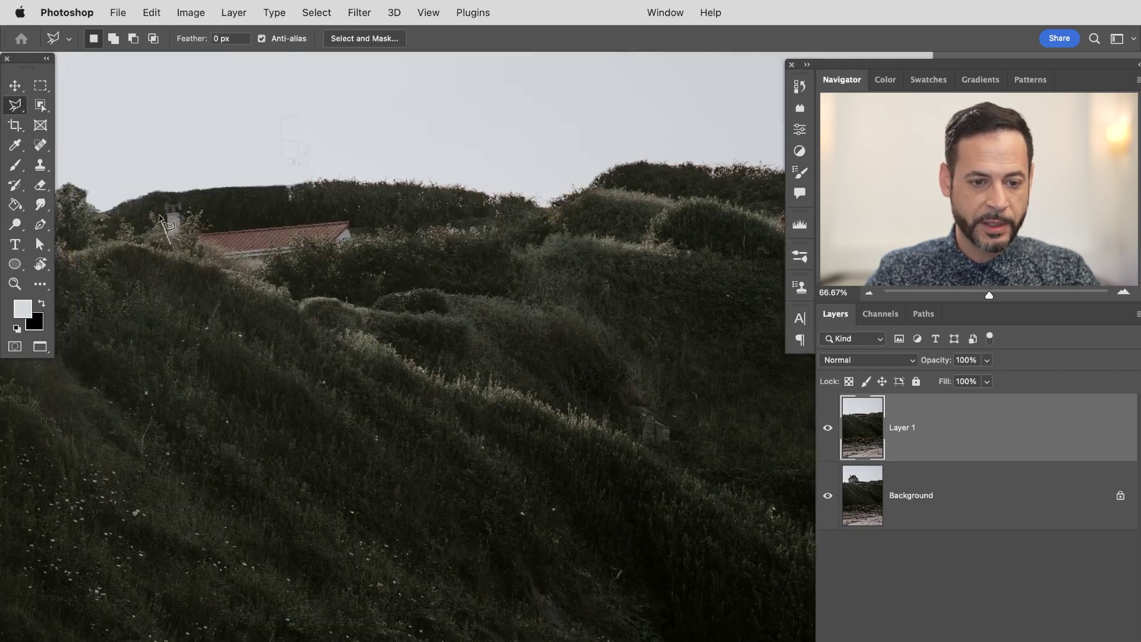
left_click(159, 197)
left_click(192, 196)
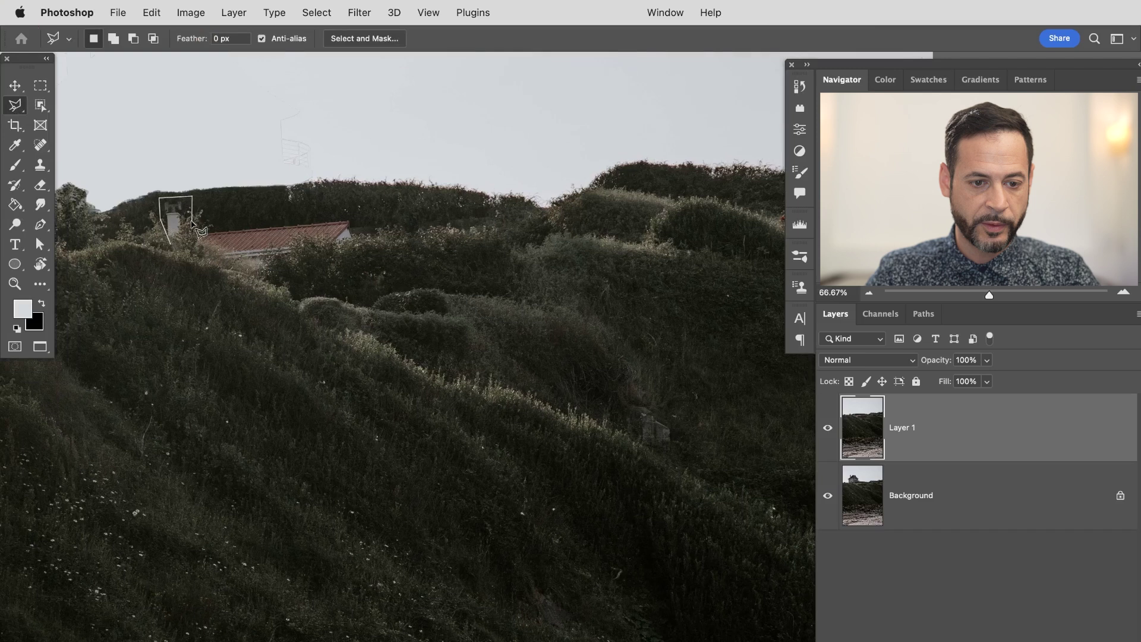
left_click(192, 221)
left_click(172, 245)
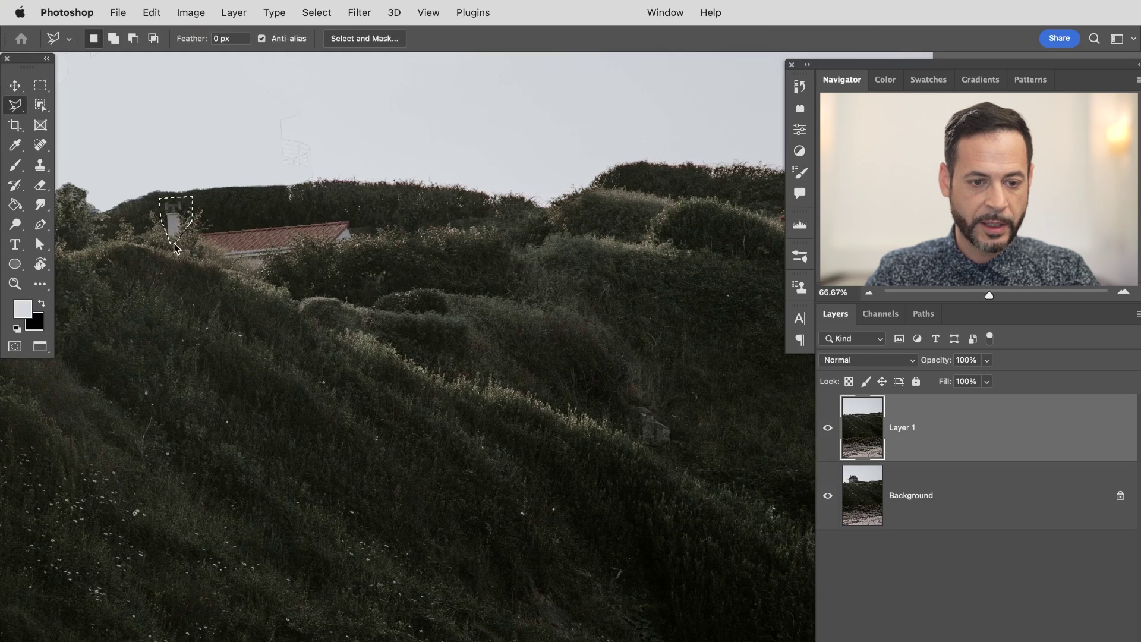
key("super+plus")
key("super+plus")
scroll(182, 254, "up", 10)
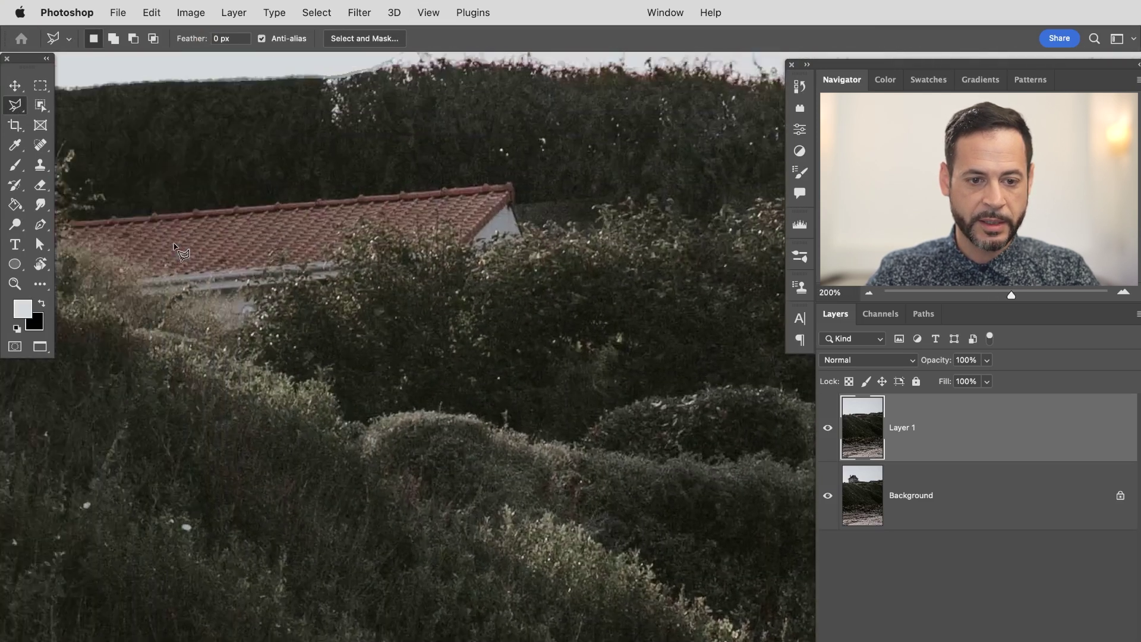
scroll(182, 255, "left", 5)
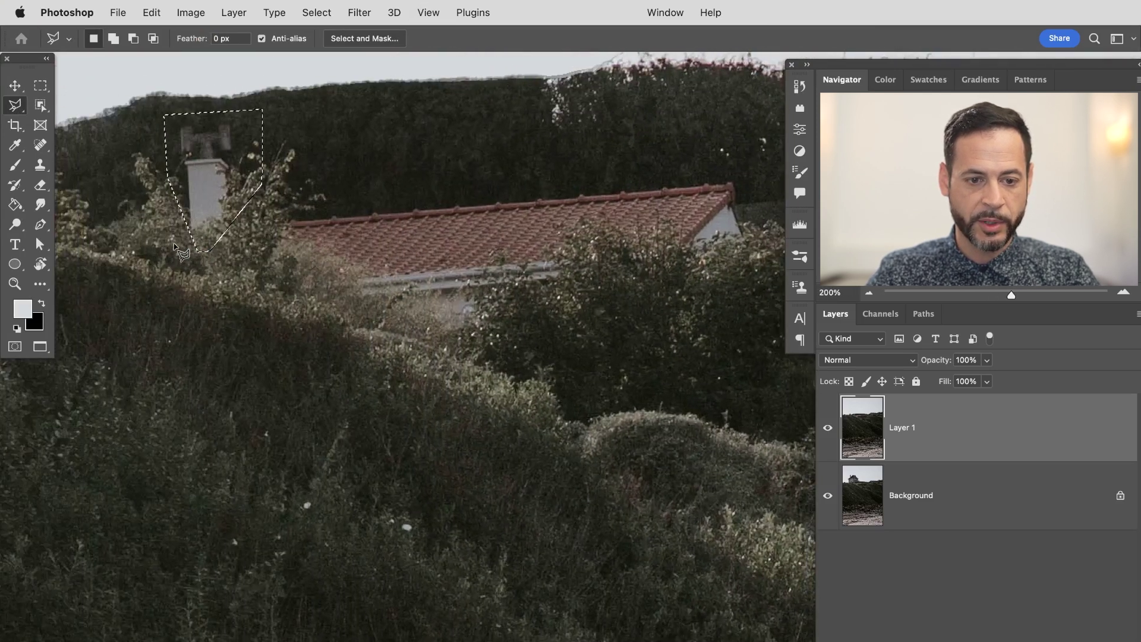
right_click(212, 158)
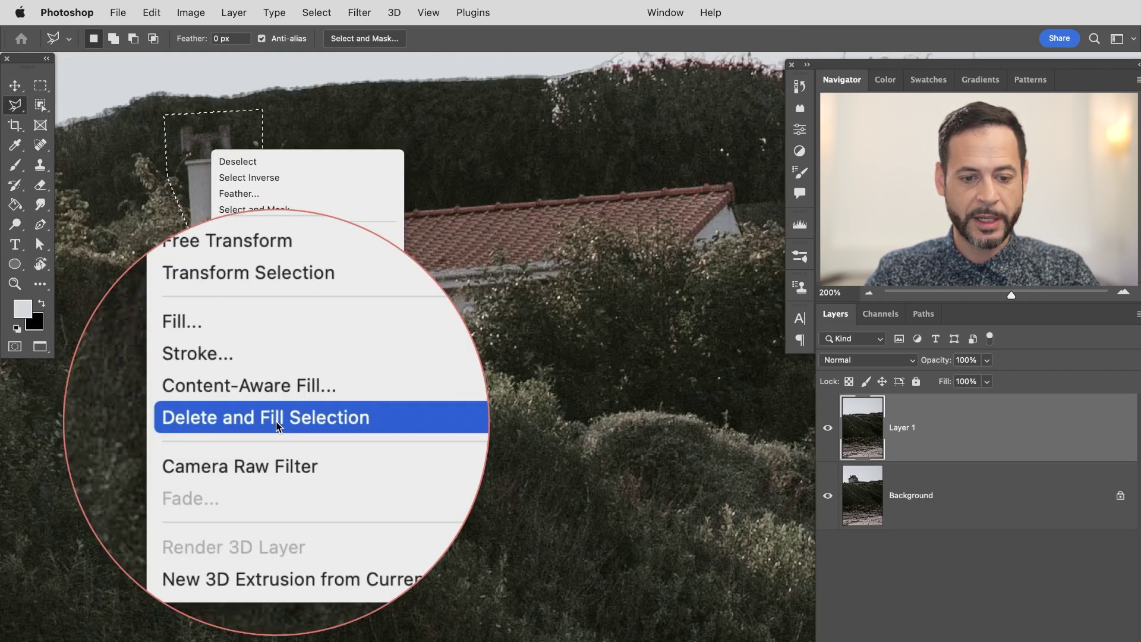
left_click(276, 419)
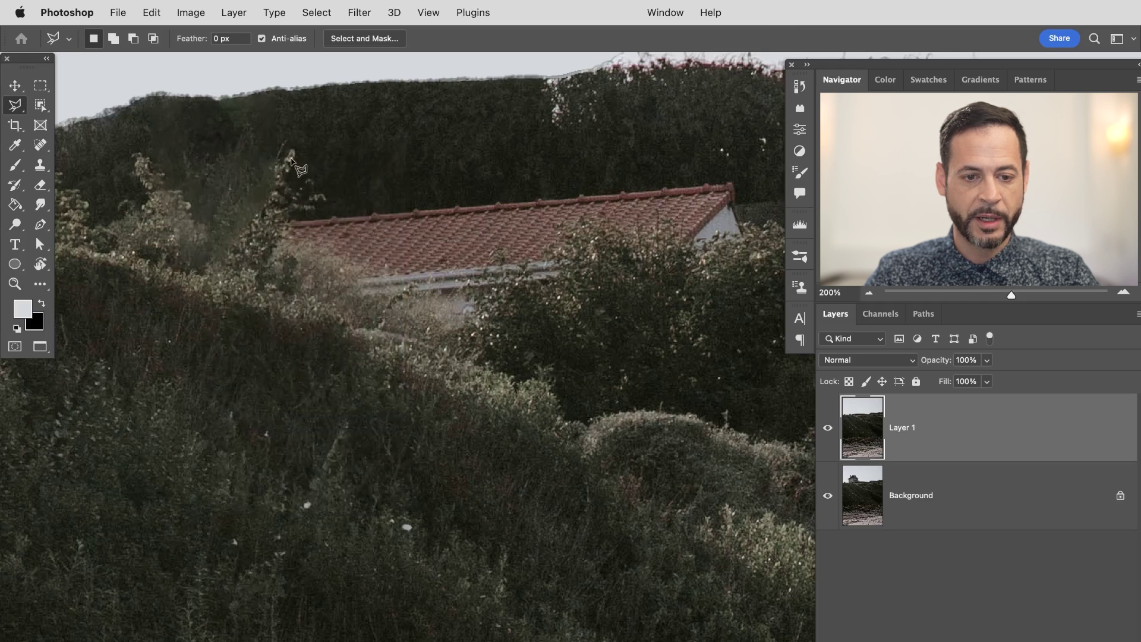
Step: Outline the red-tiled roof and Delete and Fill it with the surrounding hedge
left_click(285, 207)
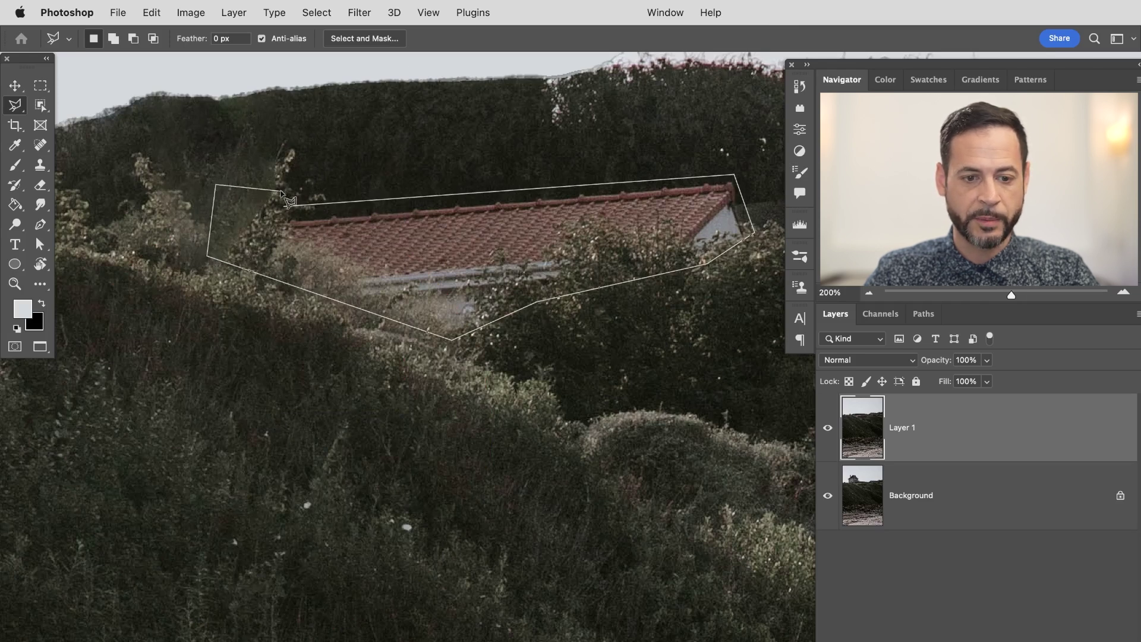
left_click(288, 207)
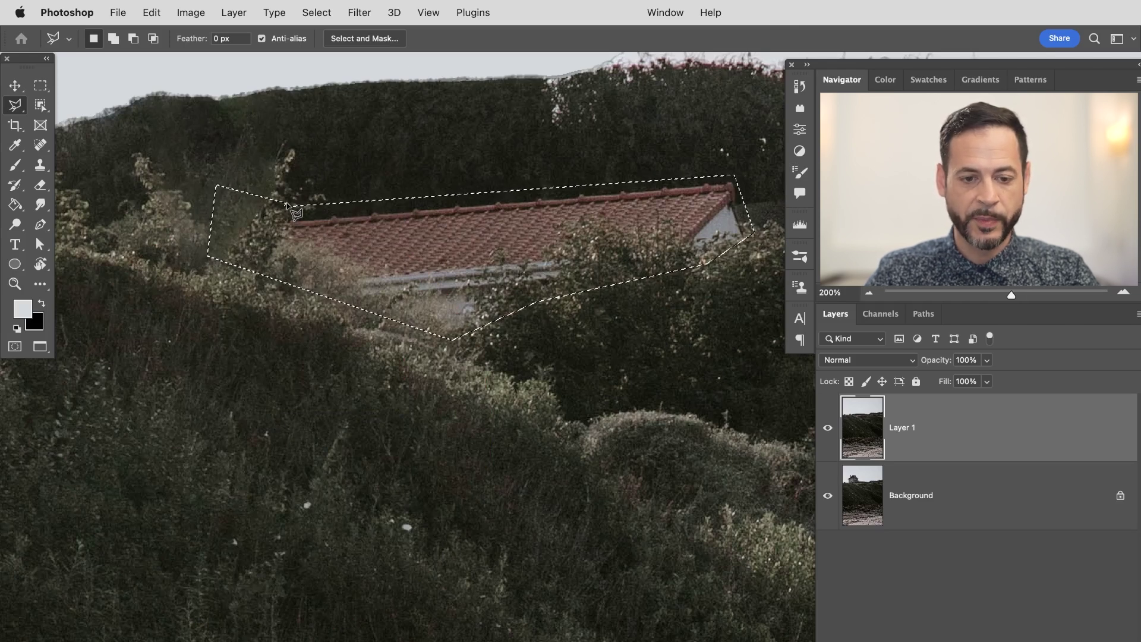
right_click(361, 249)
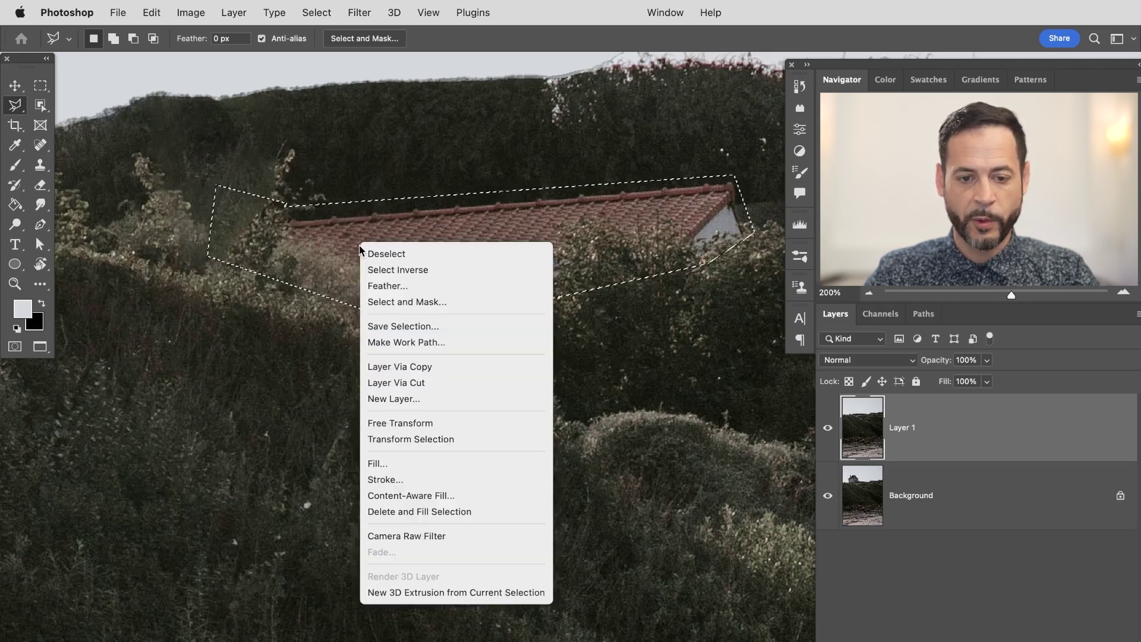
left_click(442, 516)
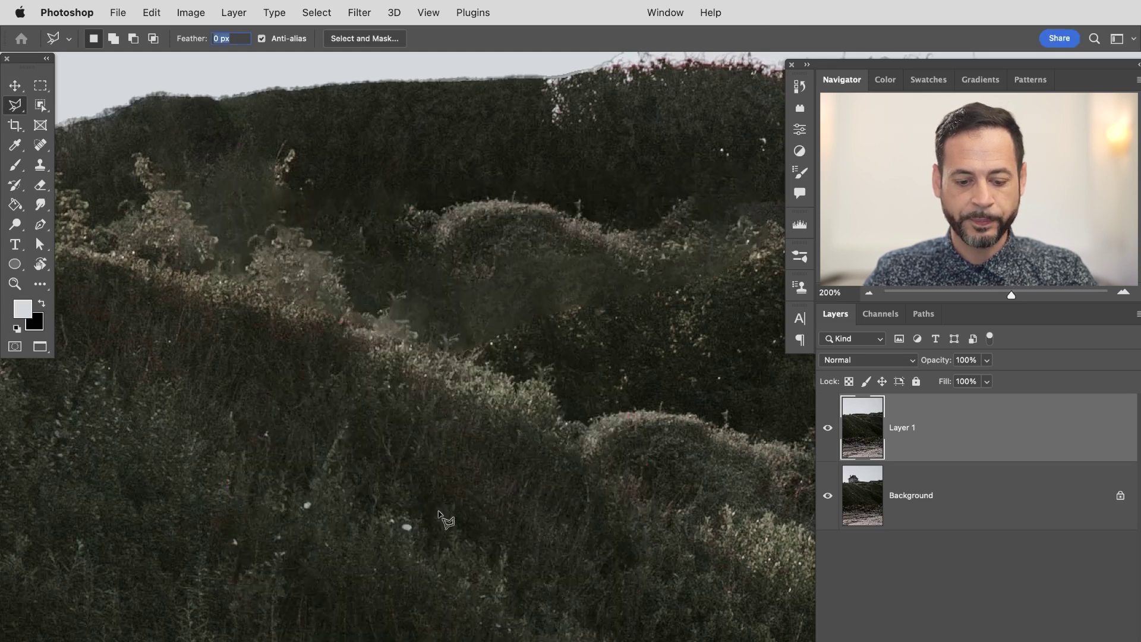
Step: Outline the stone wall and Delete and Fill it from the surrounding greenery
scroll(446, 521, "up", 10)
scroll(445, 521, "left", 5)
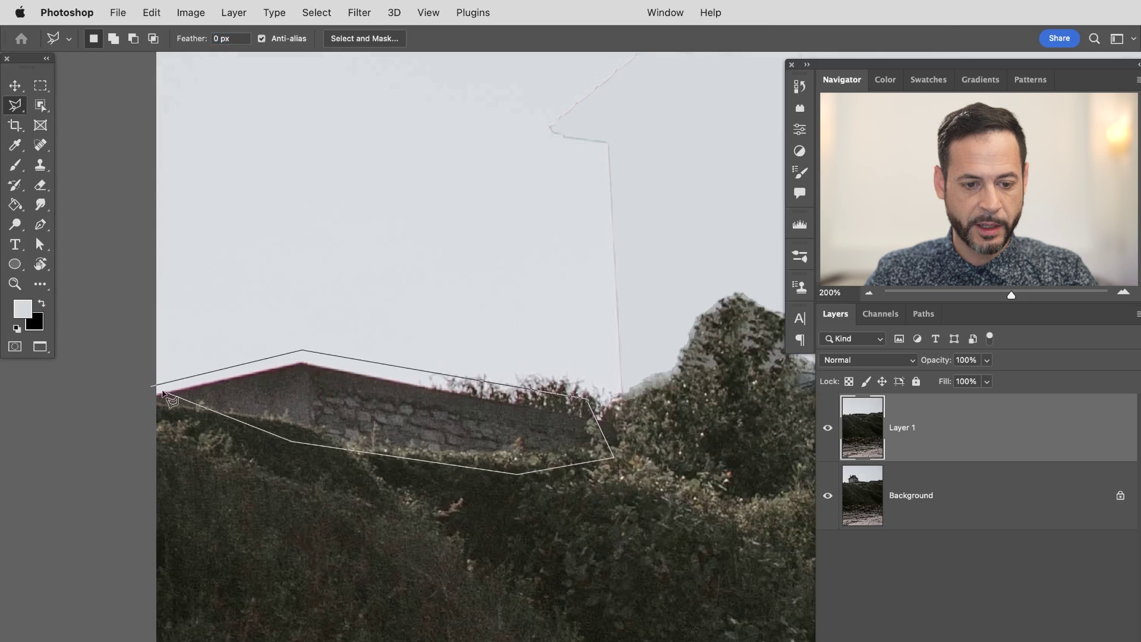
double_click(132, 414)
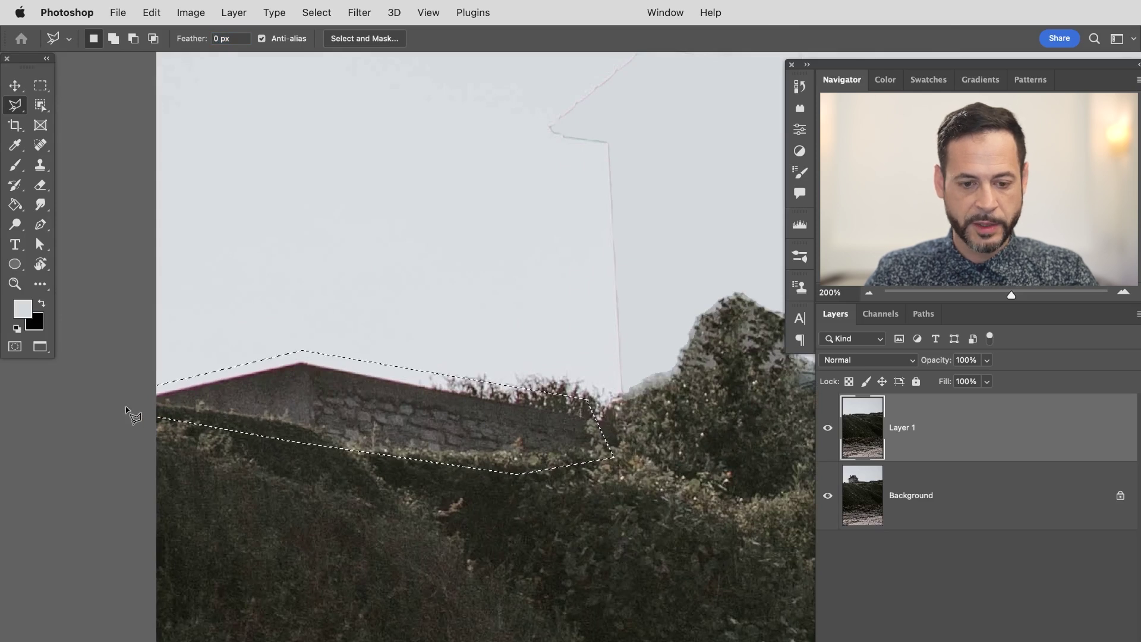
right_click(269, 415)
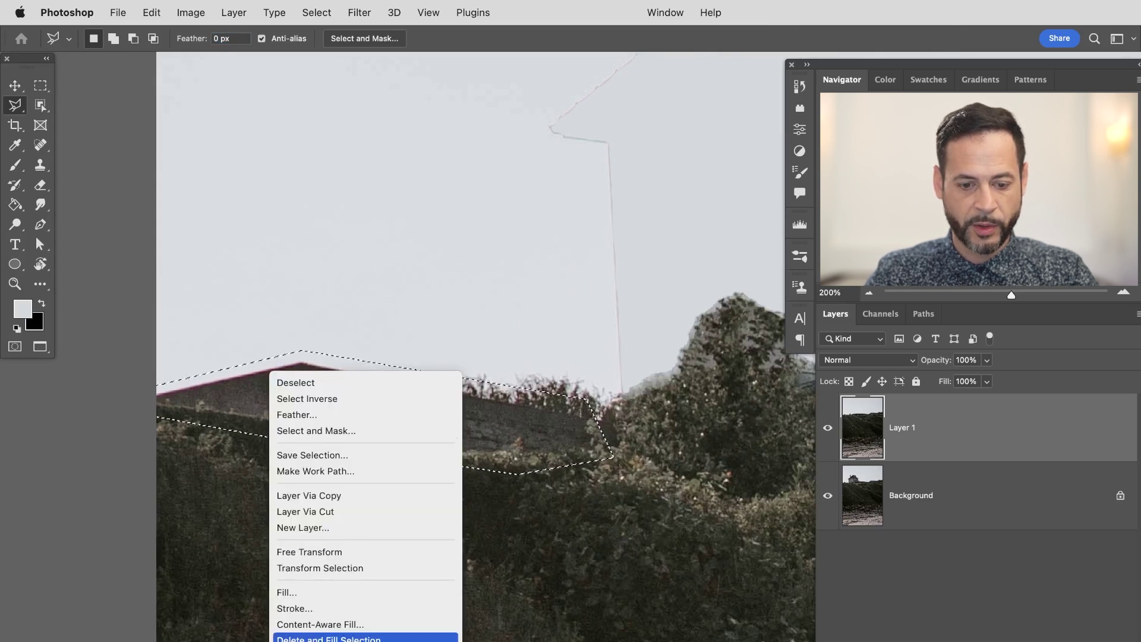
left_click(365, 638)
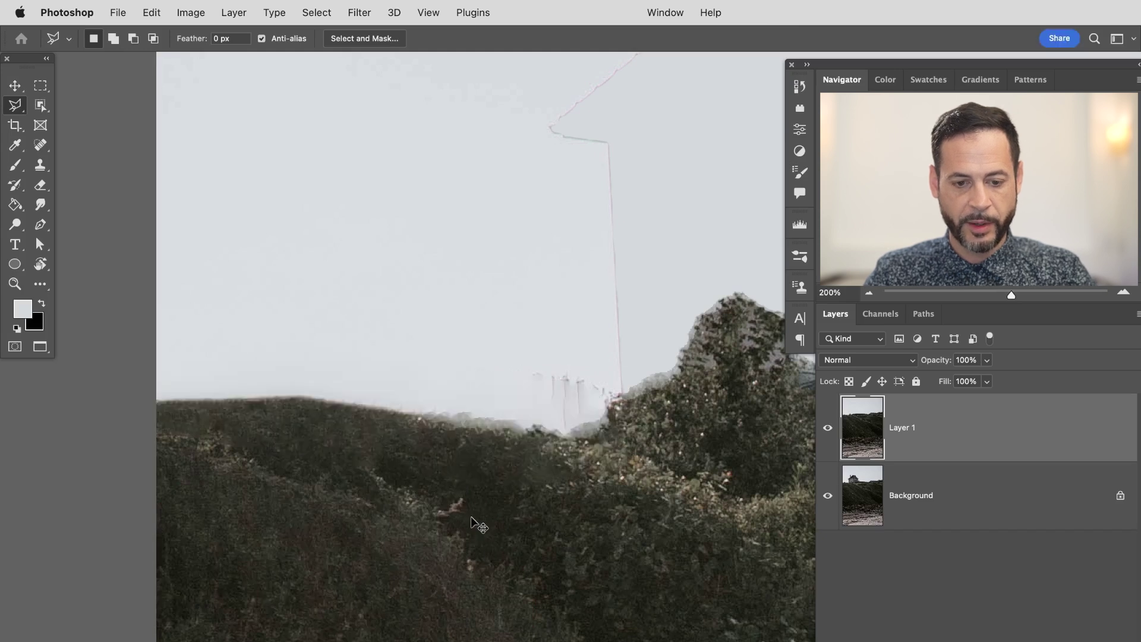
scroll(447, 432, "right", 9)
scroll(447, 432, "up", 2)
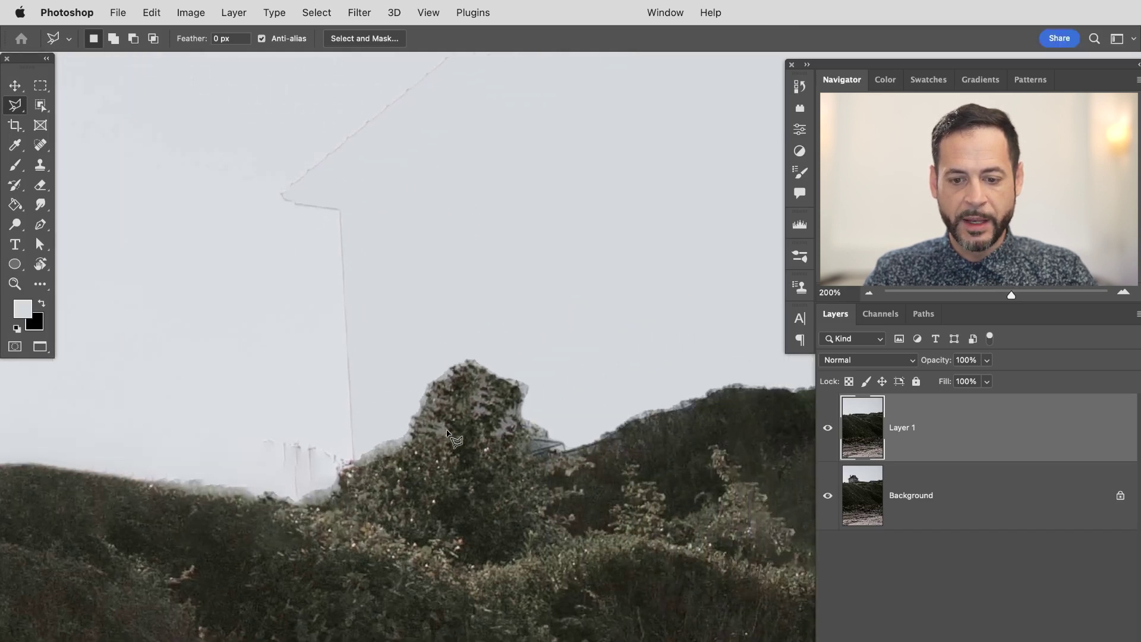
scroll(447, 430, "down", 5)
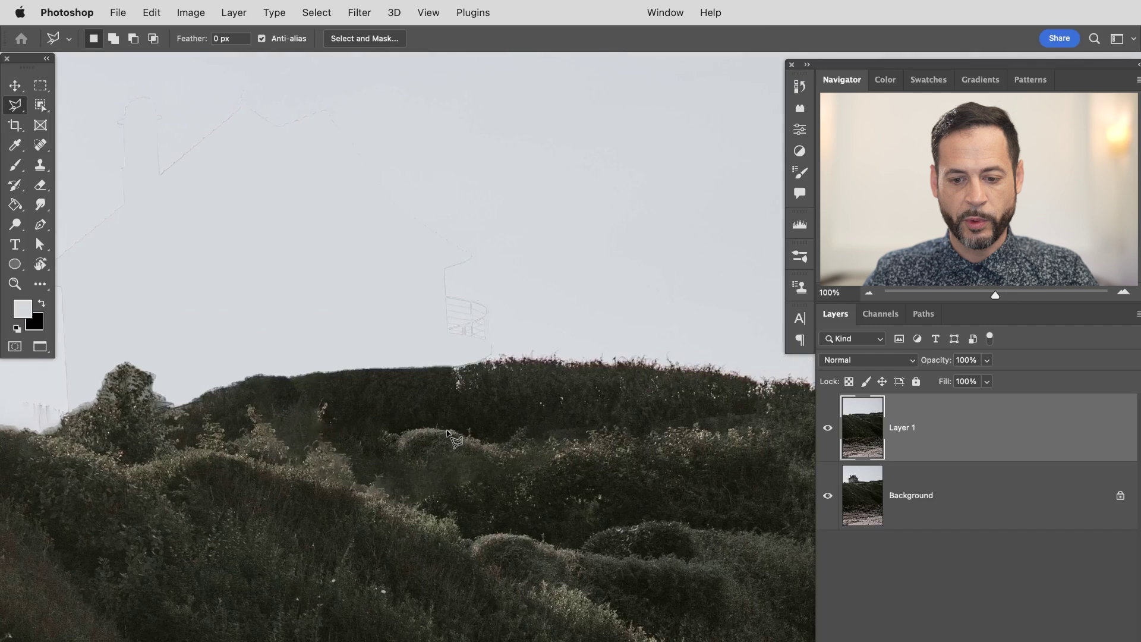
scroll(447, 432, "left", 4)
scroll(447, 432, "up", 2)
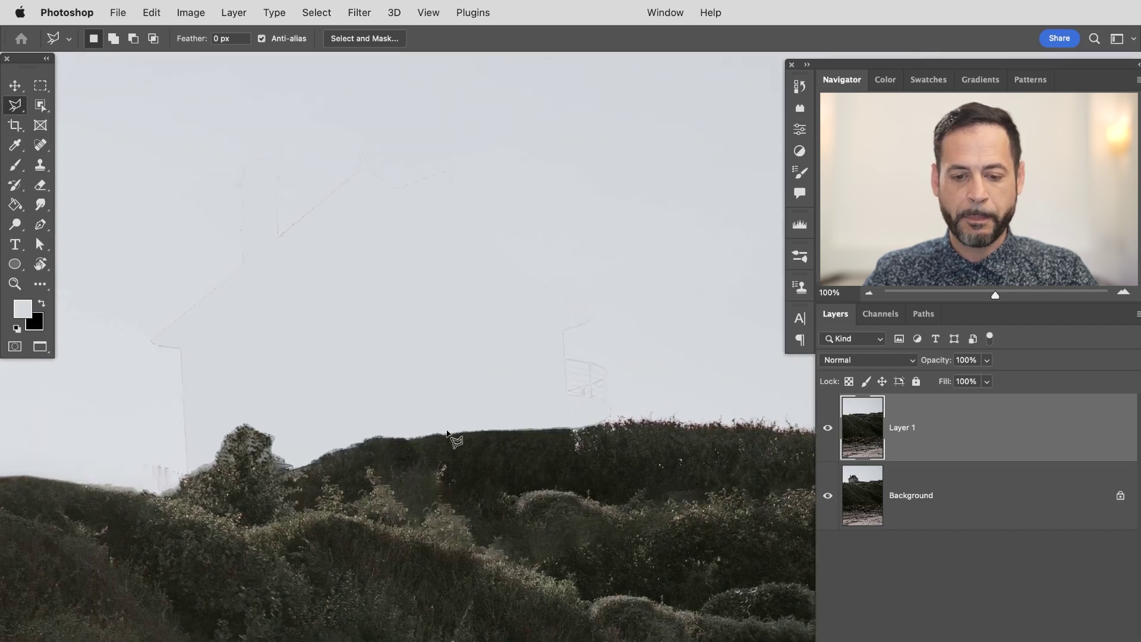
scroll(447, 432, "up", 5)
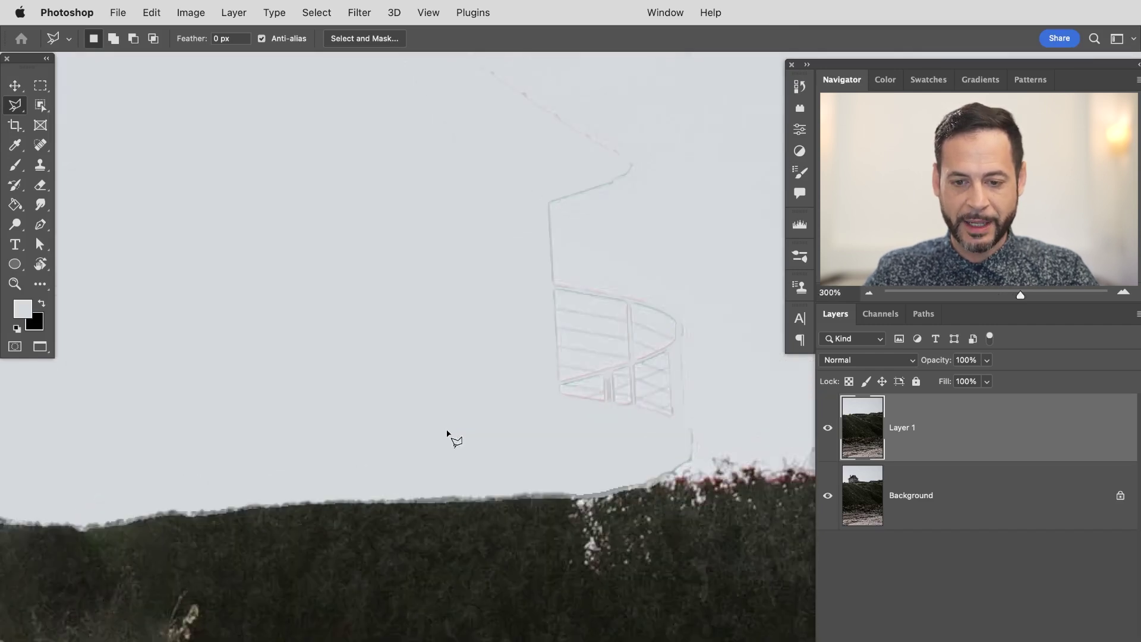
scroll(447, 433, "up", 5)
scroll(448, 433, "right", 3)
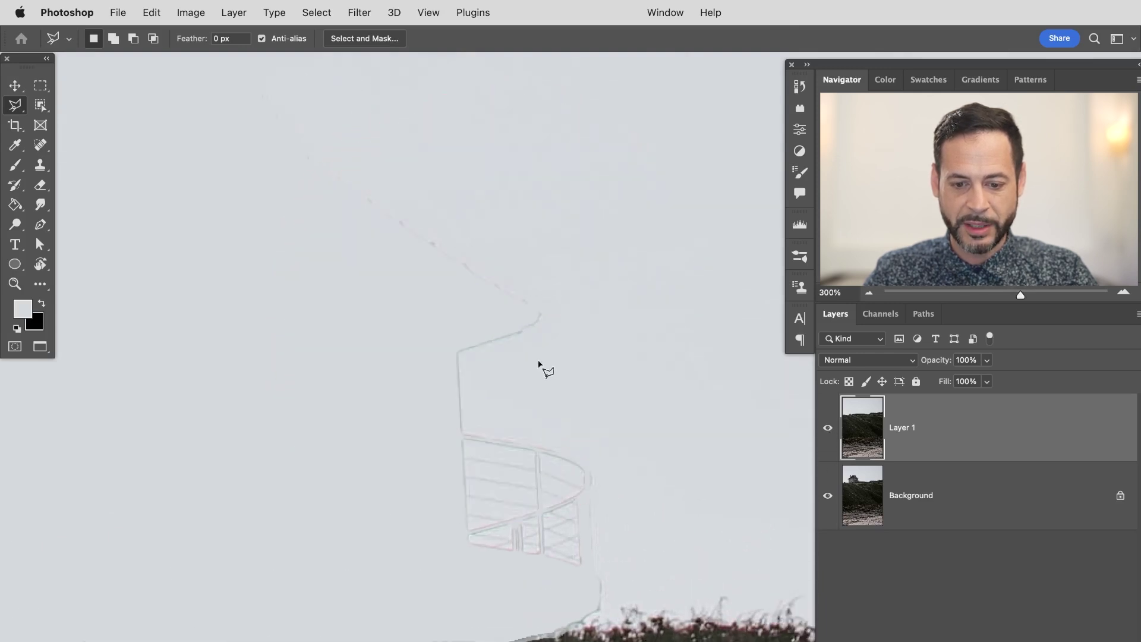
scroll(568, 500, "up", 3)
scroll(535, 476, "down", 3)
scroll(517, 459, "left", 2)
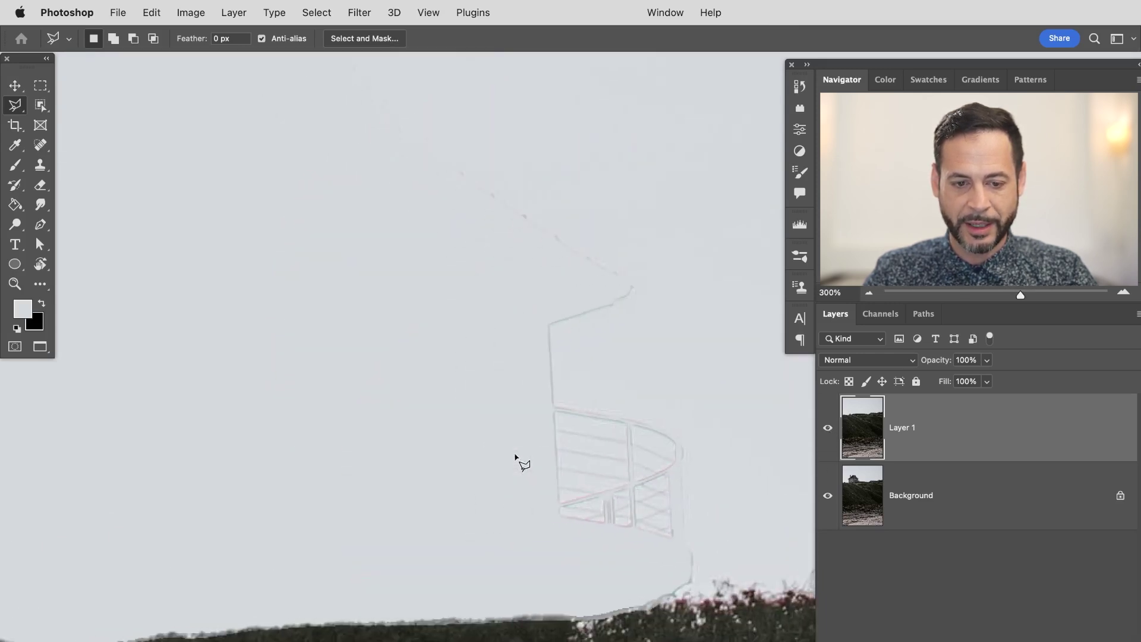
scroll(515, 456, "up", 5)
scroll(516, 457, "left", 5)
scroll(516, 456, "down", 1)
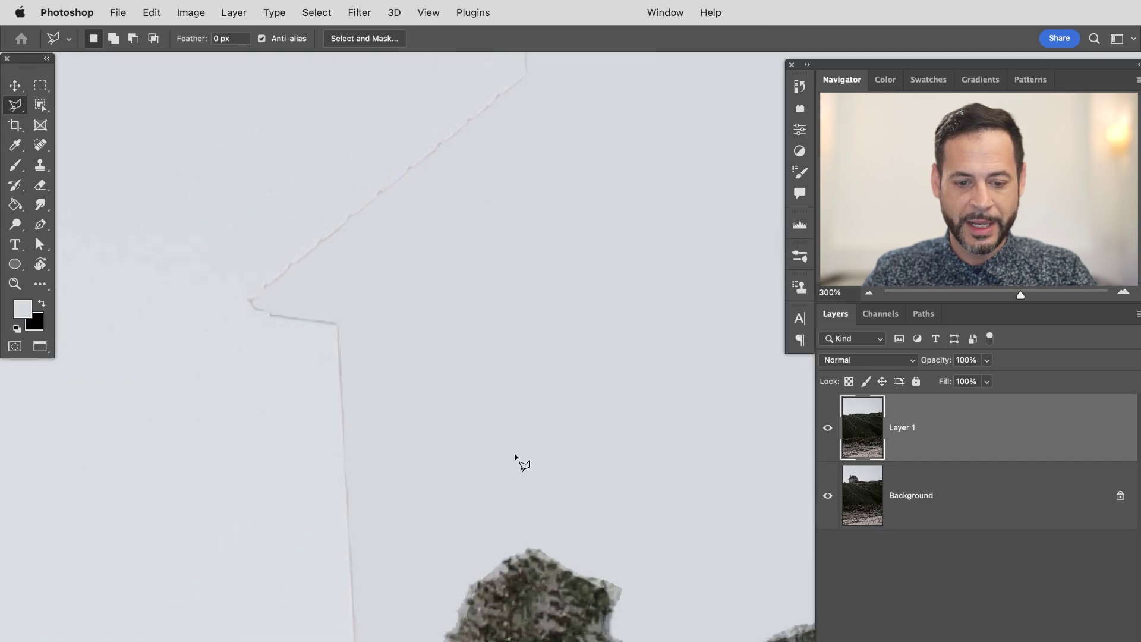
scroll(515, 456, "down", 5)
scroll(516, 456, "right", 5)
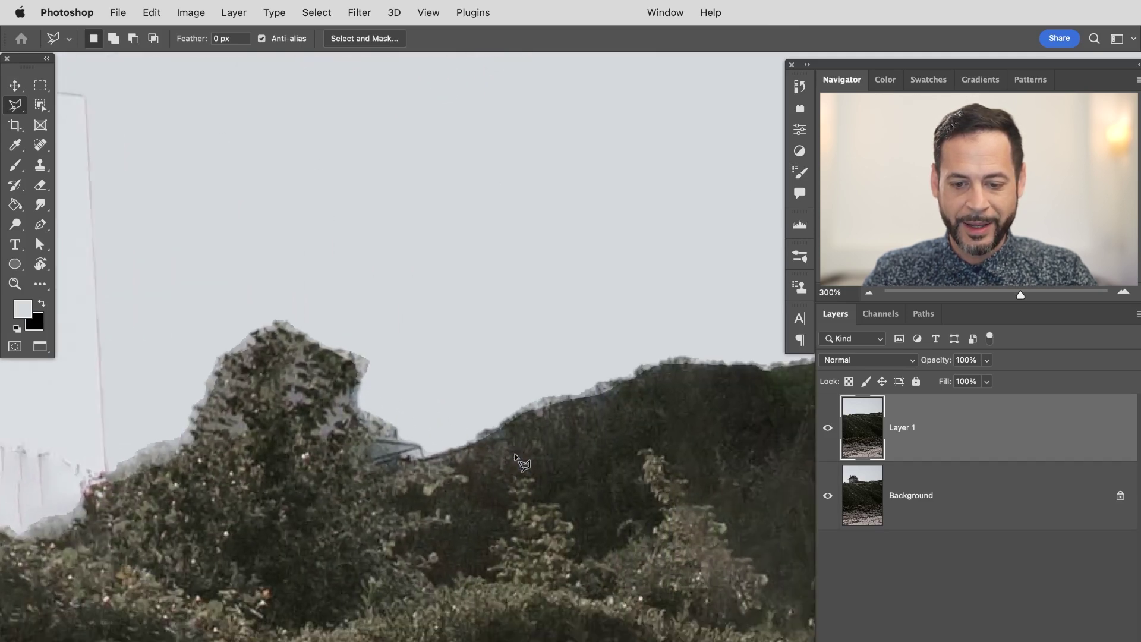
scroll(516, 457, "down", 5)
scroll(515, 457, "right", 5)
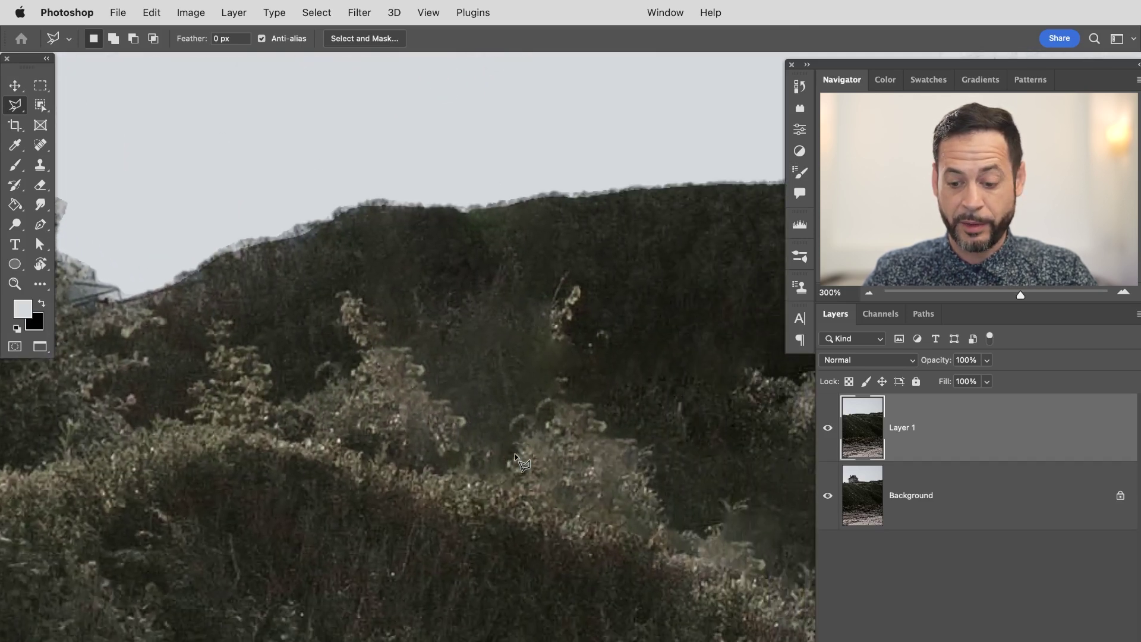
key("super+minus")
scroll(515, 455, "down", 2)
scroll(515, 455, "right", 3)
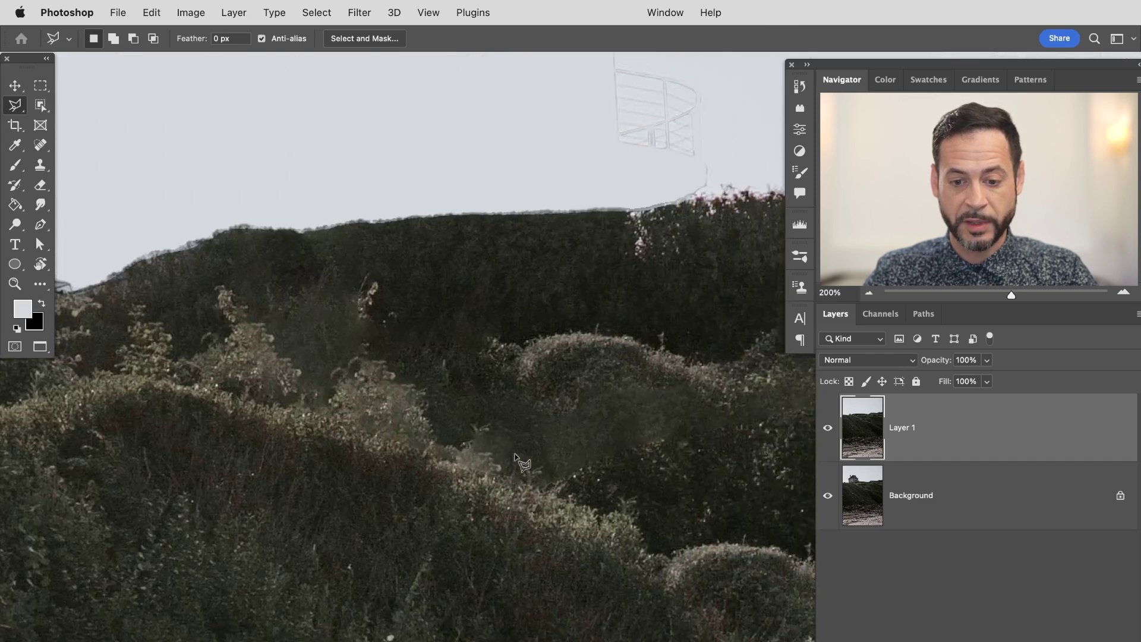
scroll(514, 457, "right", 3)
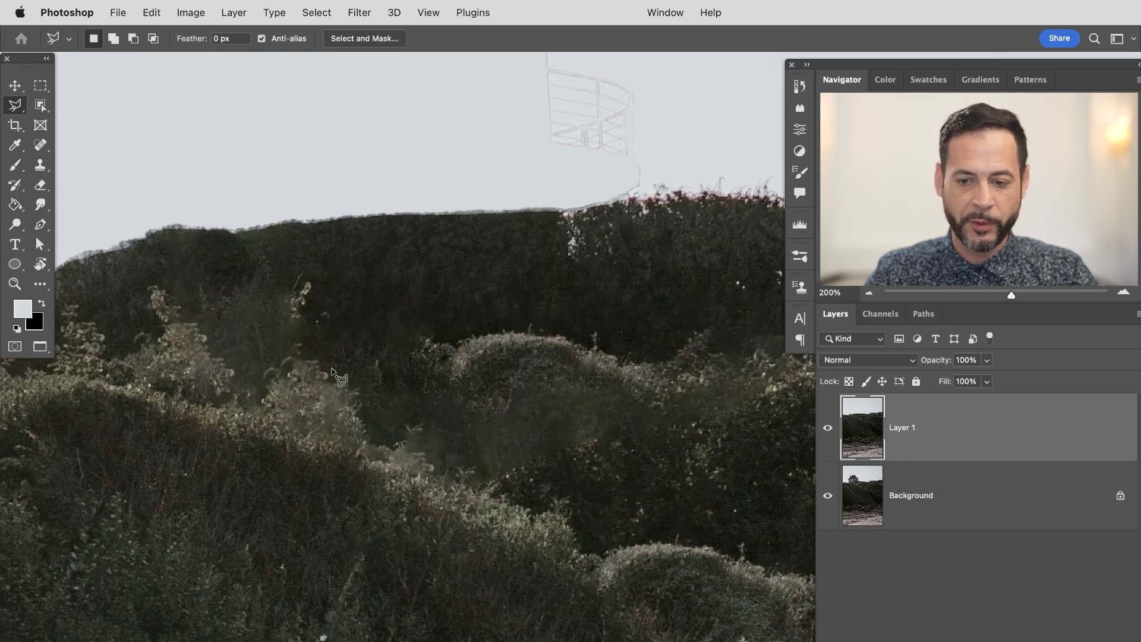
scroll(406, 389, "right", 5)
scroll(406, 389, "down", 1)
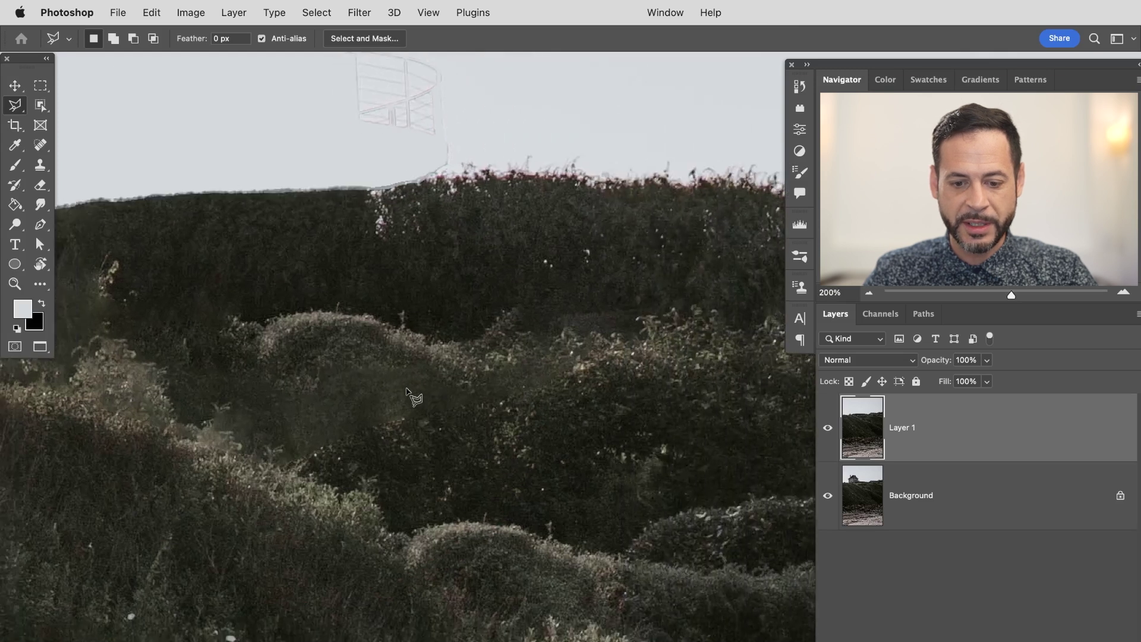
scroll(406, 390, "left", 8)
scroll(406, 390, "up", 2)
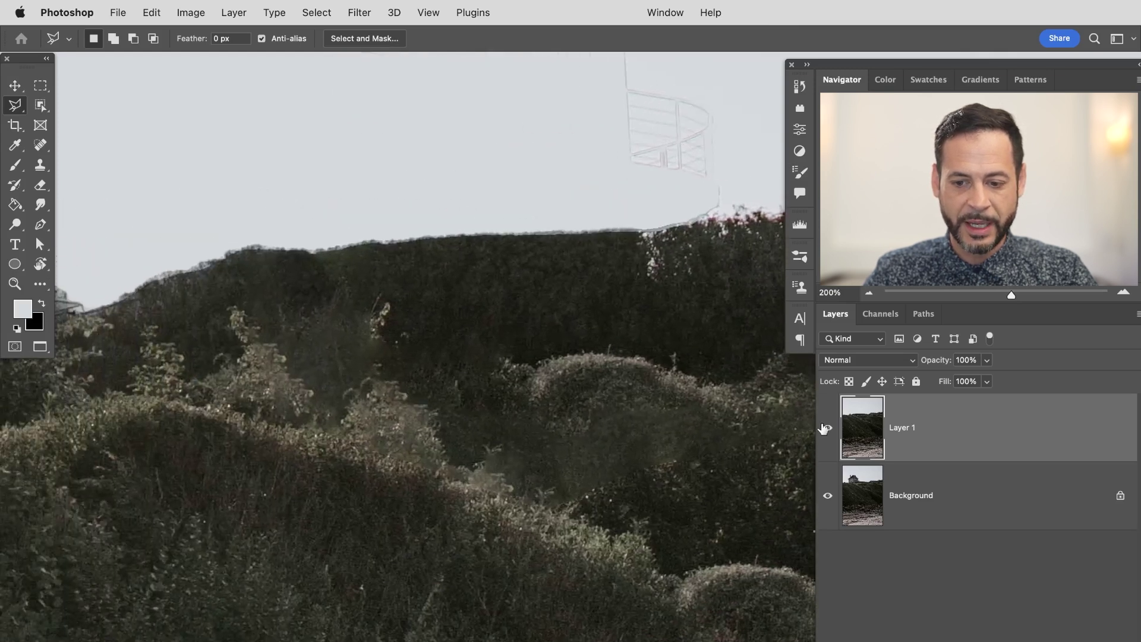
left_click(825, 428)
left_click(825, 428)
left_click(825, 428)
left_click(825, 428)
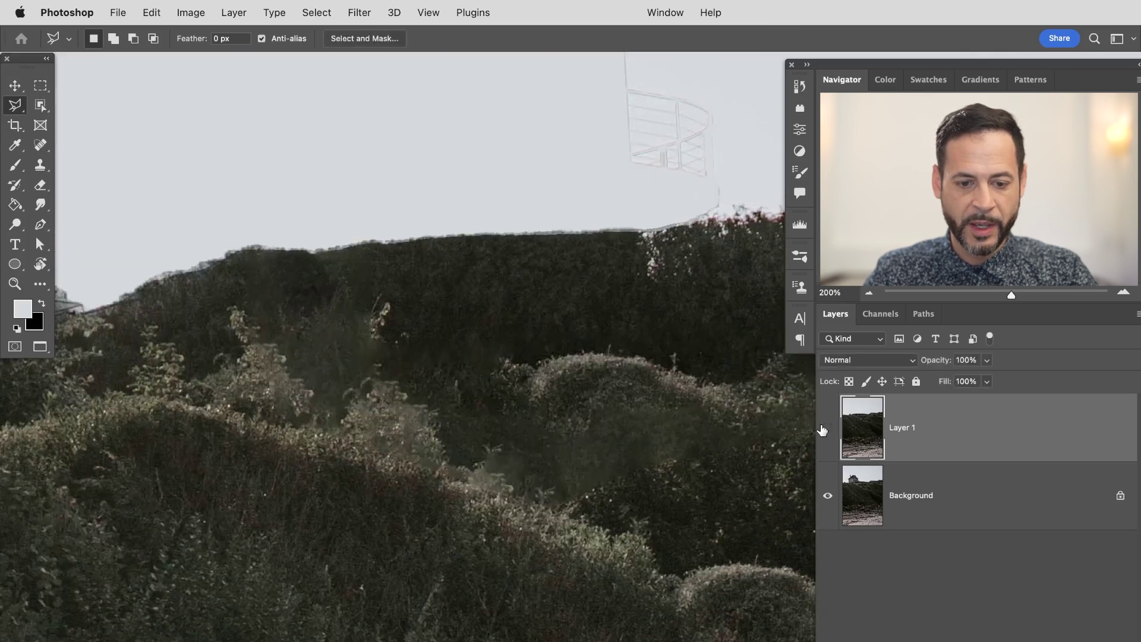
left_click(825, 428)
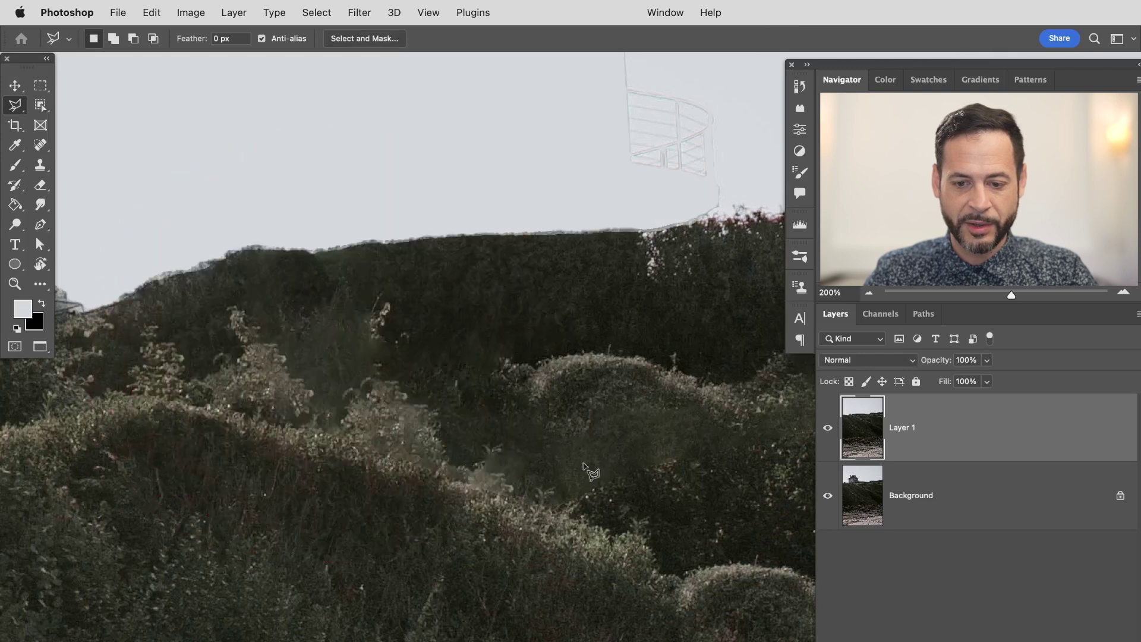
scroll(633, 469, "right", 5)
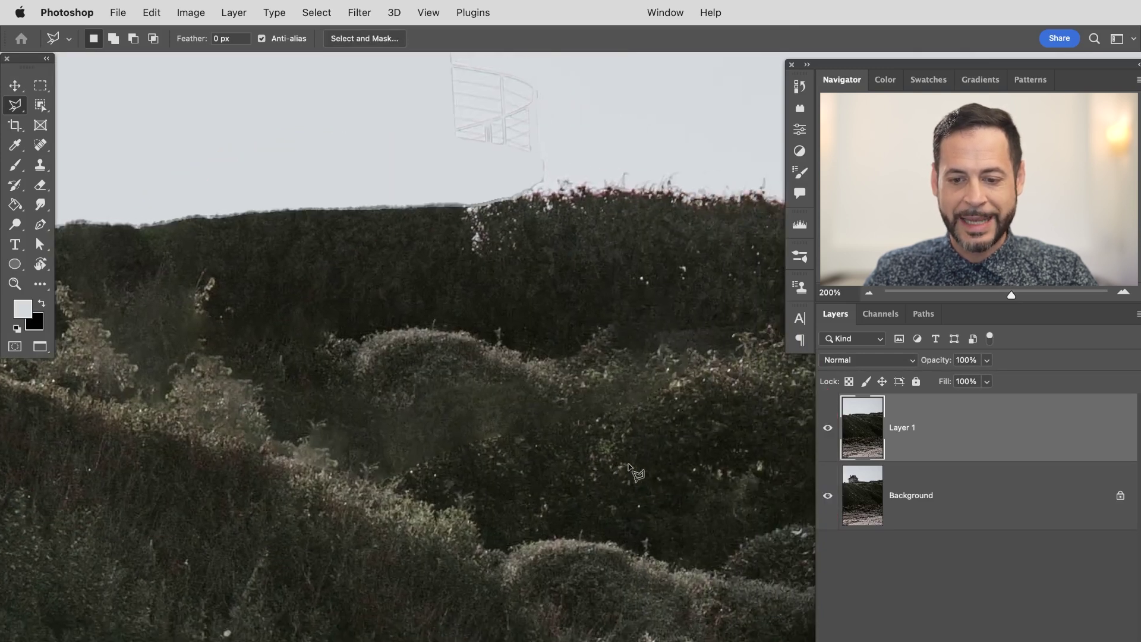
scroll(635, 473, "up", 2)
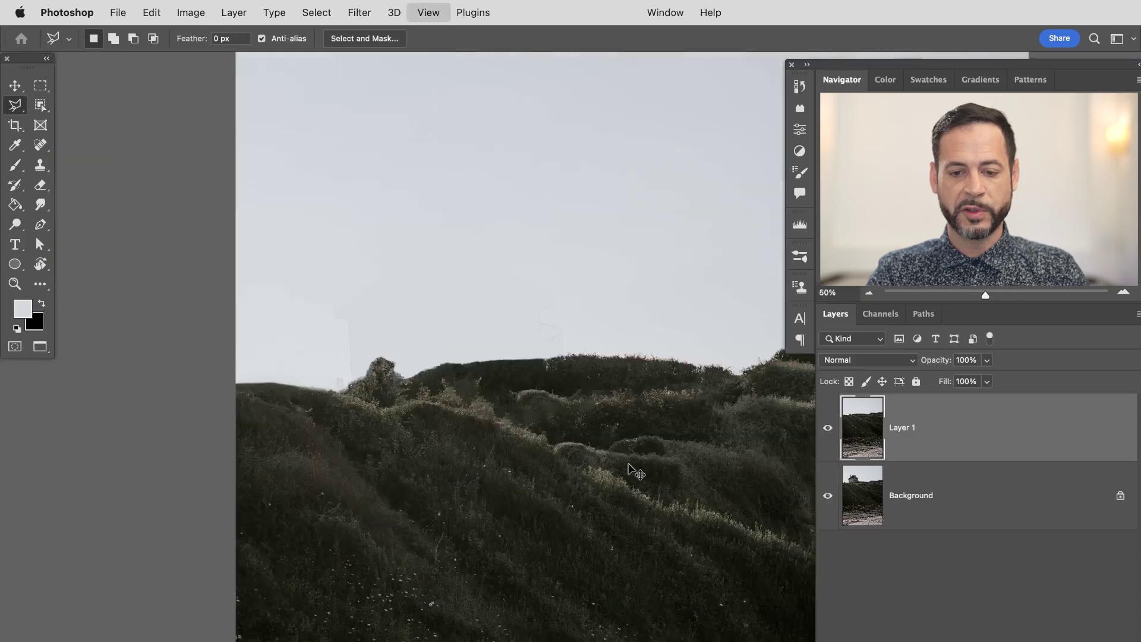
scroll(635, 472, "up", 5)
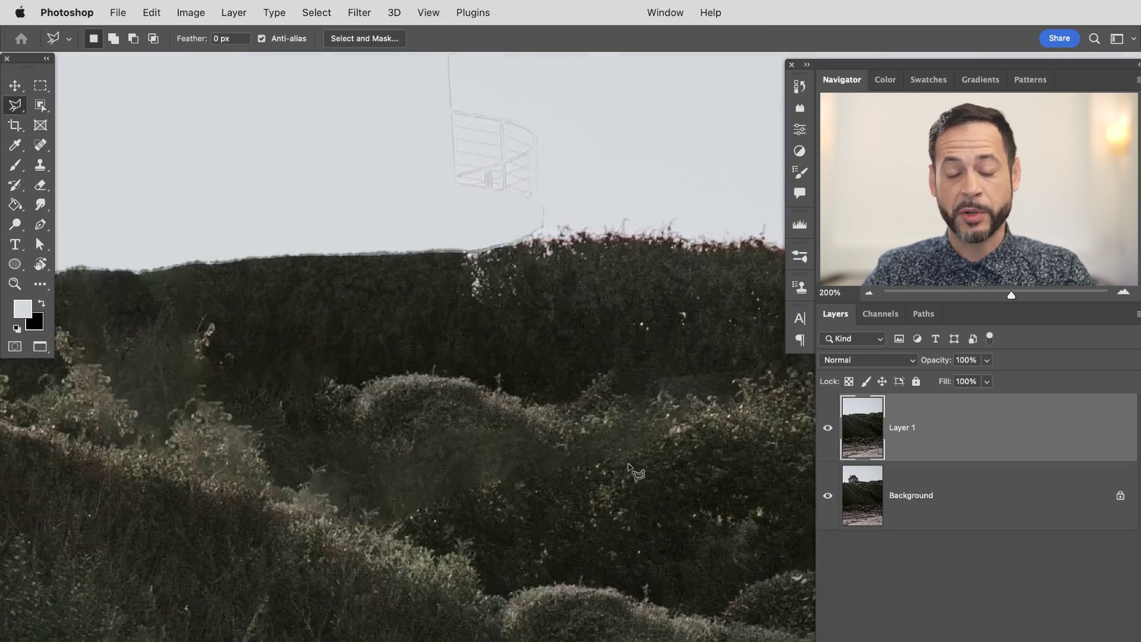
Step: Add a new empty layer and set up the Clone Stamp with brush size 57
key("super+shift+alt+n")
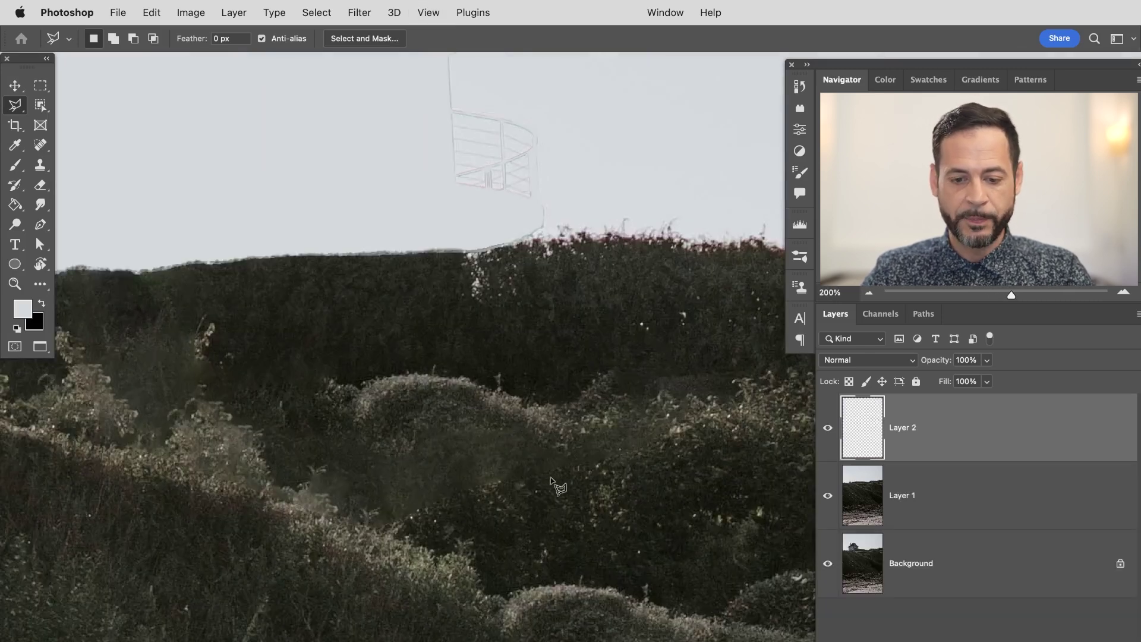
key("s")
scroll(644, 451, "right", 5)
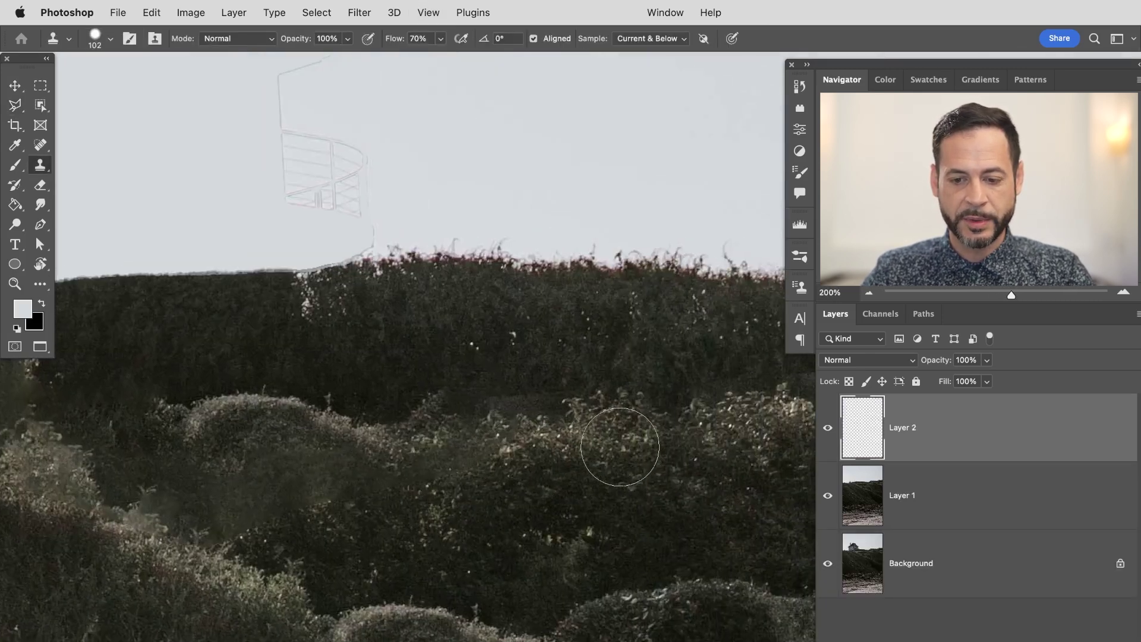
left_click(713, 420, "alt")
left_click_drag(632, 413, 607, 413)
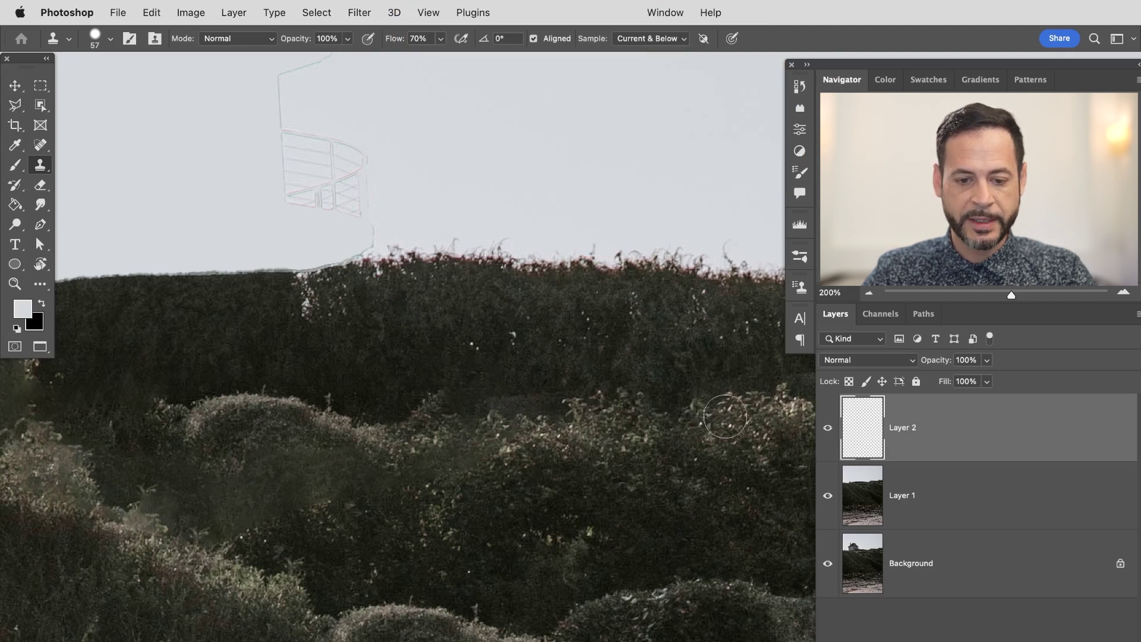
Step: Clone foliage from sampled bush sources over the lower-left bushes
left_click_drag(297, 472, 387, 473)
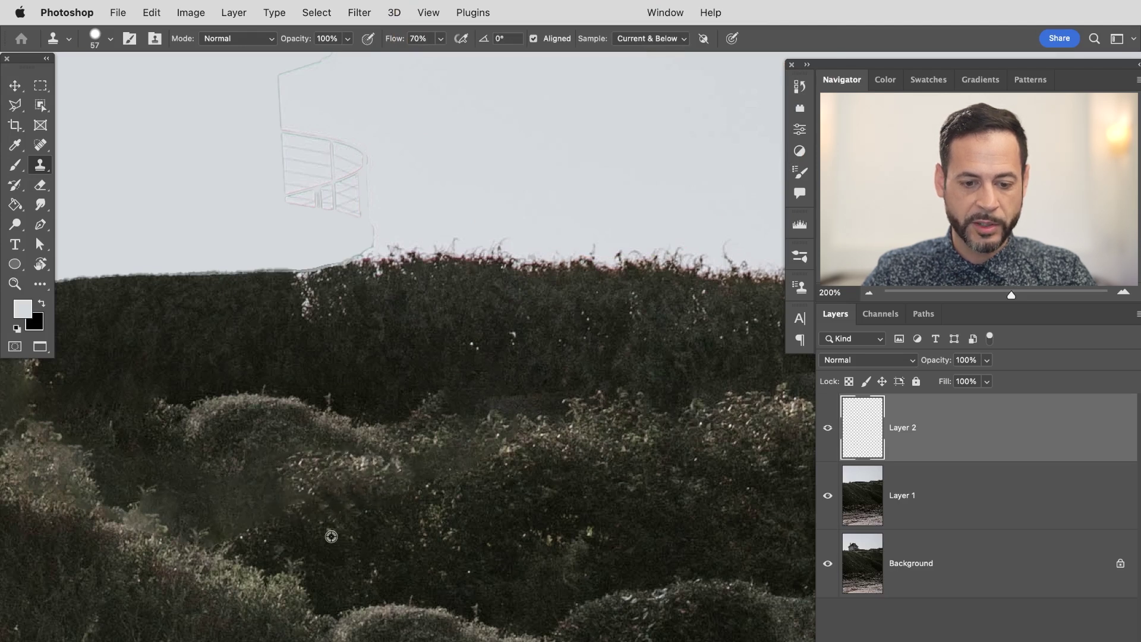
left_click(389, 550, "alt")
mouse_move(267, 509)
left_mouse_down()
mouse_move(247, 497)
mouse_move(224, 526)
mouse_move(195, 506)
mouse_move(248, 459)
left_mouse_up()
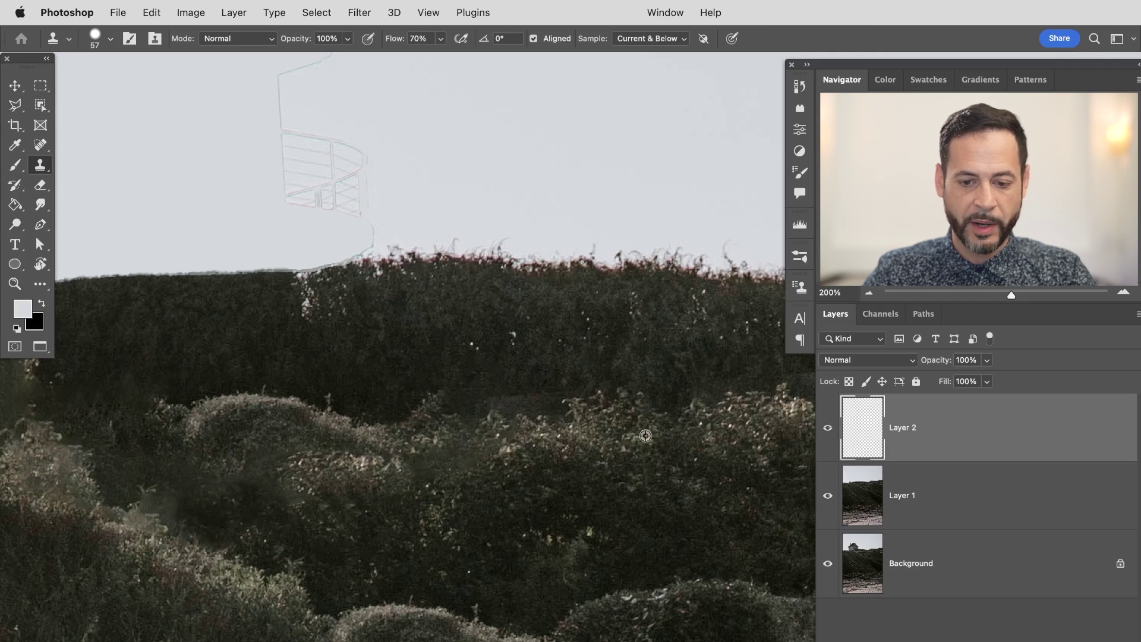
left_click(645, 436, "alt")
left_click_drag(266, 476, 249, 477)
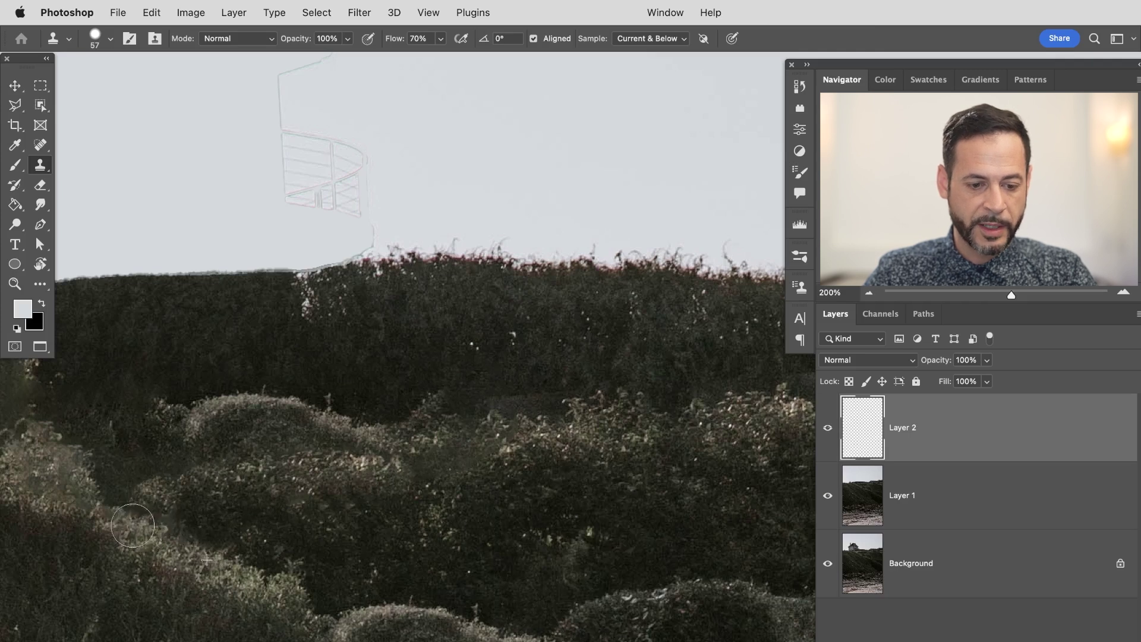
Step: Clone more foliage over the left bushes, undoing and resampling a too-dark stroke
scroll(114, 516, "left", 5)
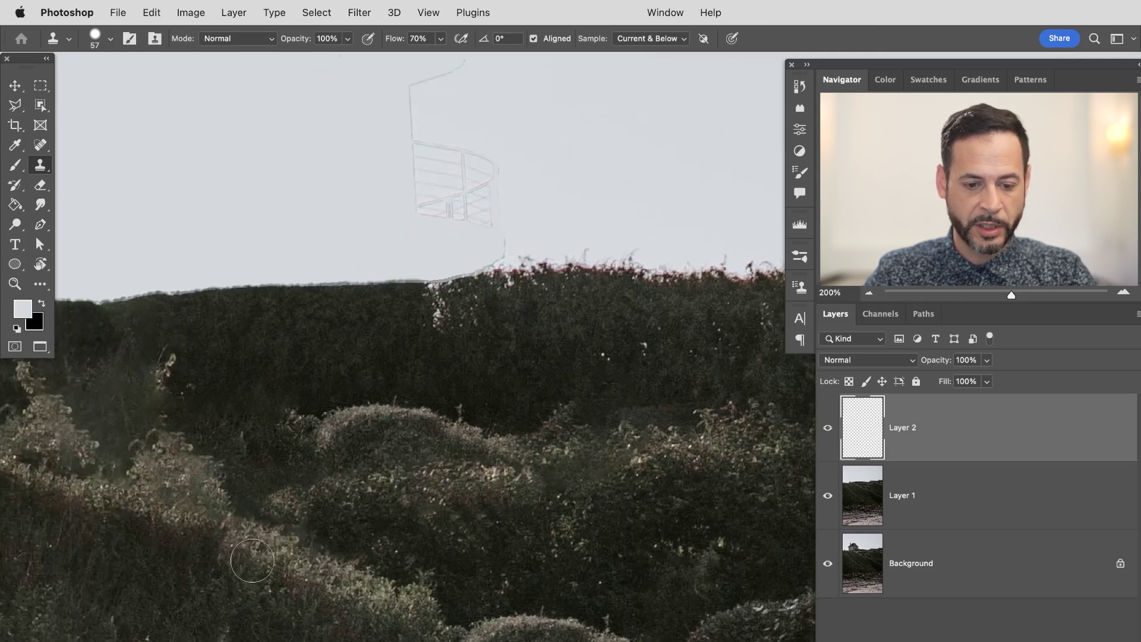
left_click(179, 485)
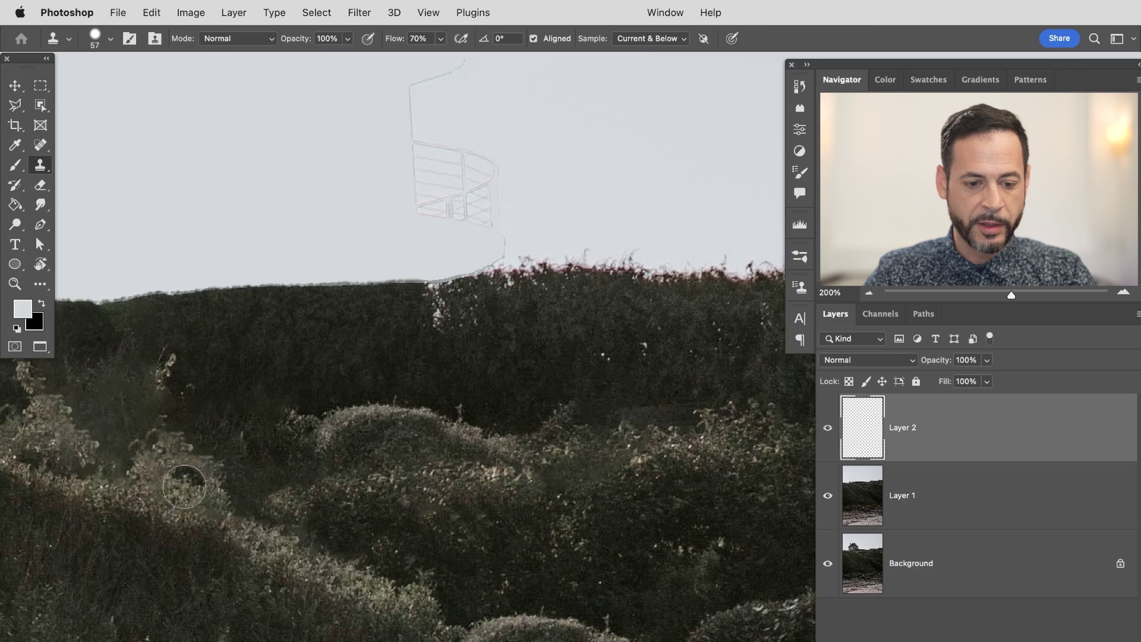
left_click(188, 490)
mouse_move(203, 479)
left_mouse_down()
mouse_move(163, 444)
mouse_move(143, 455)
left_mouse_up()
left_click_drag(197, 426, 138, 424)
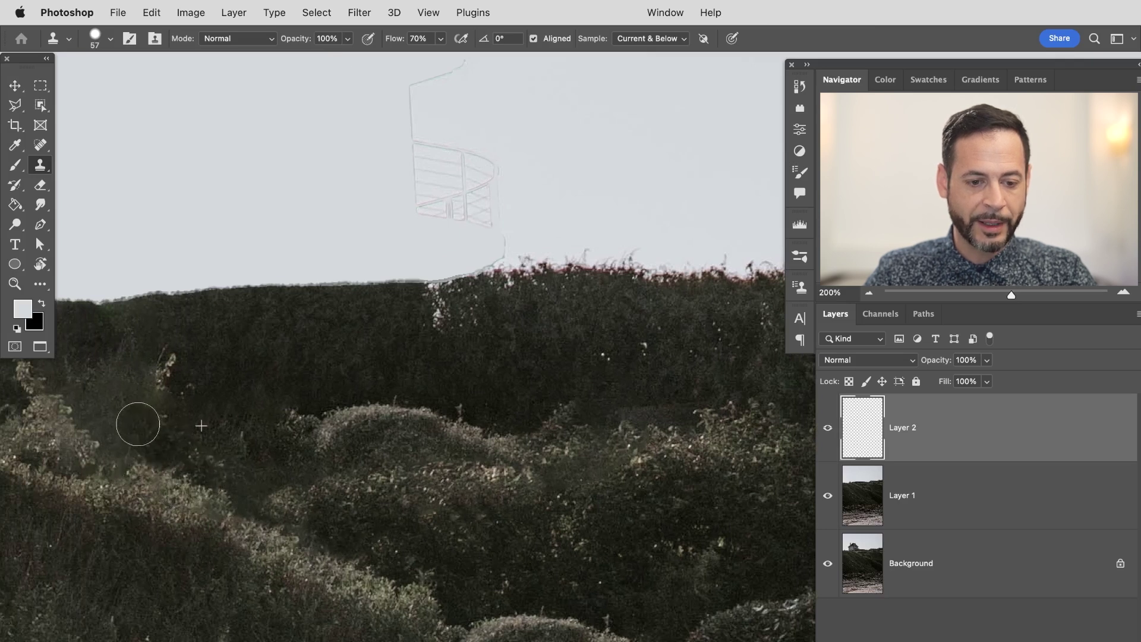
mouse_move(71, 382)
left_mouse_down()
mouse_move(100, 389)
mouse_move(73, 410)
mouse_move(157, 391)
mouse_move(140, 368)
mouse_move(196, 386)
mouse_move(138, 388)
mouse_move(176, 369)
mouse_move(157, 389)
mouse_move(82, 384)
mouse_move(122, 364)
left_mouse_up()
key("super+z")
left_click(252, 384, "alt")
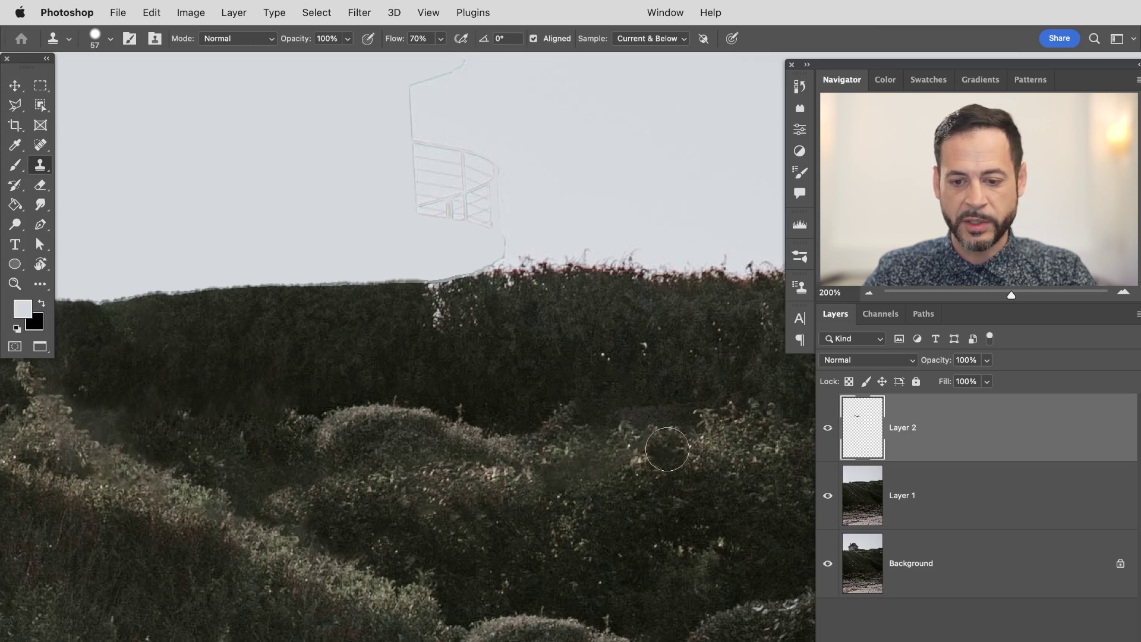
scroll(594, 455, "right", 5)
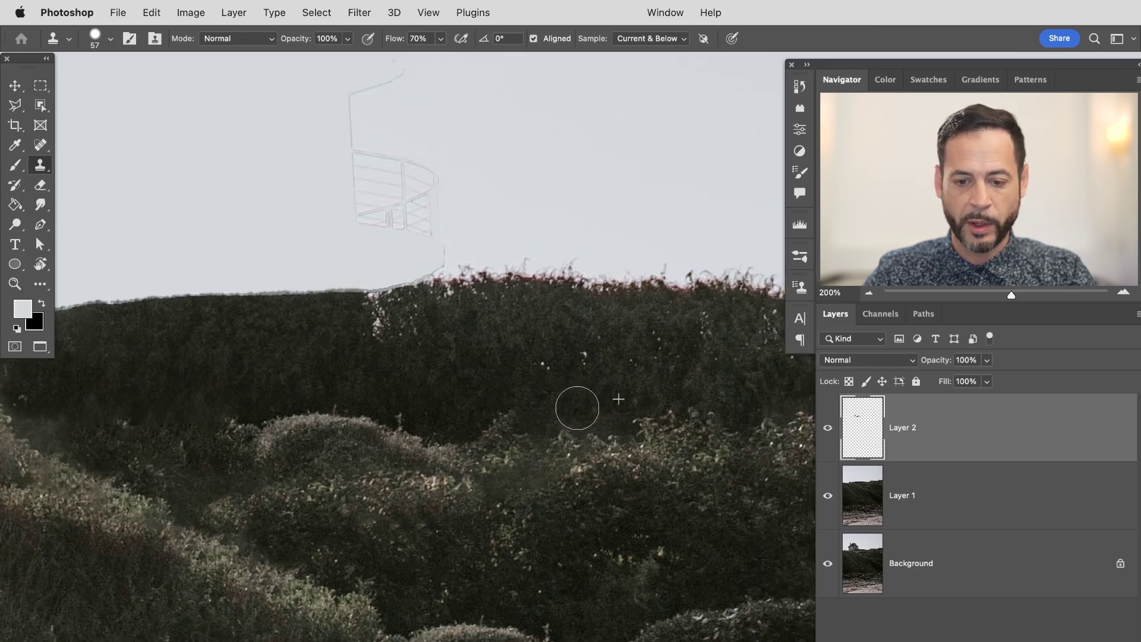
scroll(528, 311, "up", 10)
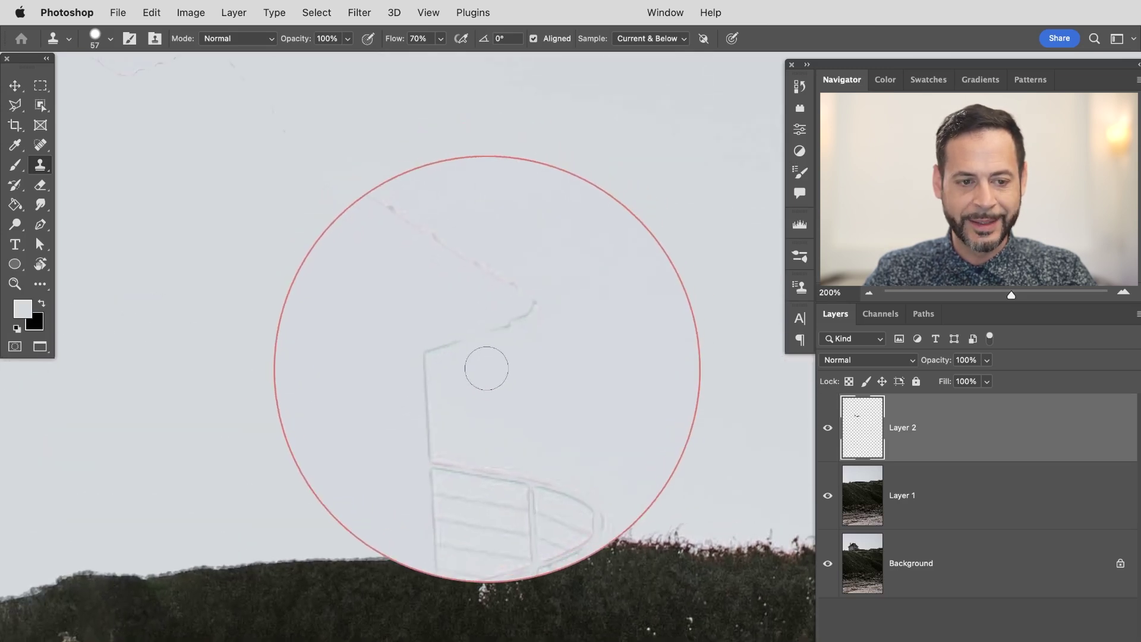
left_click_drag(40, 144, 109, 144)
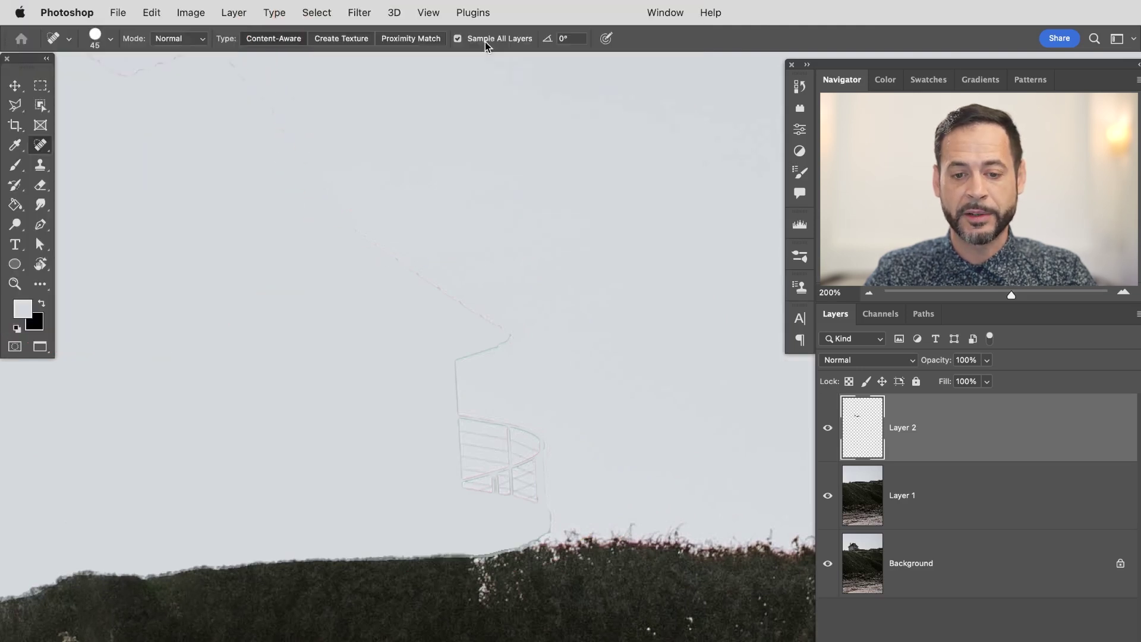
Step: Spot-heal the faint railing outline and diagonal lines in the sky
mouse_move(527, 323)
left_mouse_down()
mouse_move(471, 357)
mouse_move(461, 414)
mouse_move(523, 432)
mouse_move(529, 455)
mouse_move(535, 446)
mouse_move(470, 483)
mouse_move(489, 430)
mouse_move(468, 425)
mouse_move(502, 448)
mouse_move(494, 462)
mouse_move(435, 455)
left_mouse_up()
mouse_move(512, 487)
left_mouse_down()
mouse_move(553, 505)
mouse_move(548, 518)
left_mouse_up()
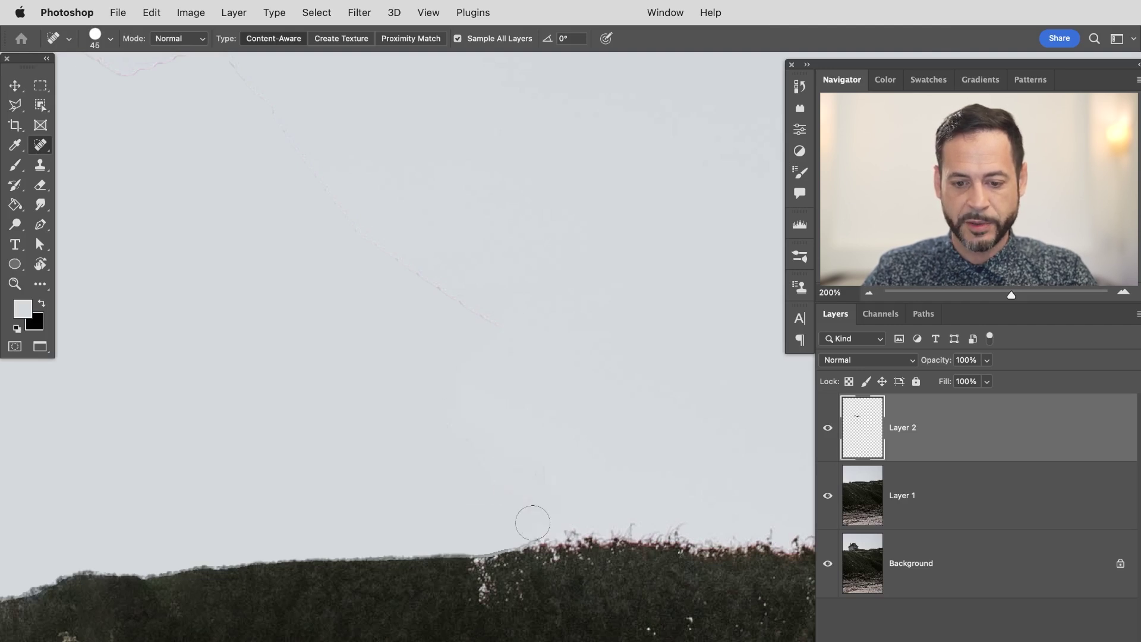
left_click(537, 470)
left_click_drag(459, 428, 424, 406)
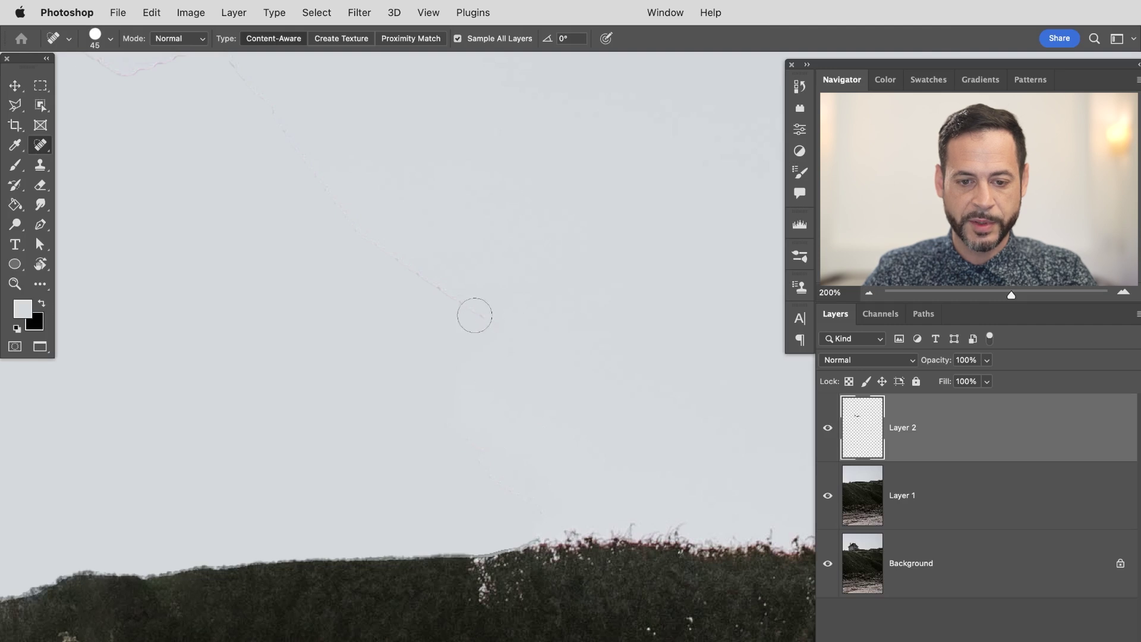
mouse_move(476, 315)
left_mouse_down()
mouse_move(371, 239)
mouse_move(349, 202)
mouse_move(349, 190)
mouse_move(416, 196)
mouse_move(375, 153)
mouse_move(294, 177)
mouse_move(240, 168)
mouse_move(207, 110)
mouse_move(109, 225)
left_mouse_up()
Step: Spot-heal the thin roof line, long vertical wall outline and remaining marks
scroll(349, 190, "up", 3)
scroll(349, 190, "left", 5)
scroll(349, 191, "left", 2)
scroll(110, 225, "down", 3)
scroll(109, 225, "up", 3)
scroll(110, 225, "left", 10)
mouse_move(461, 191)
left_mouse_down()
mouse_move(383, 256)
mouse_move(370, 126)
mouse_move(361, 113)
mouse_move(301, 137)
mouse_move(307, 333)
left_mouse_up()
scroll(341, 304, "down", 3)
scroll(341, 304, "left", 3)
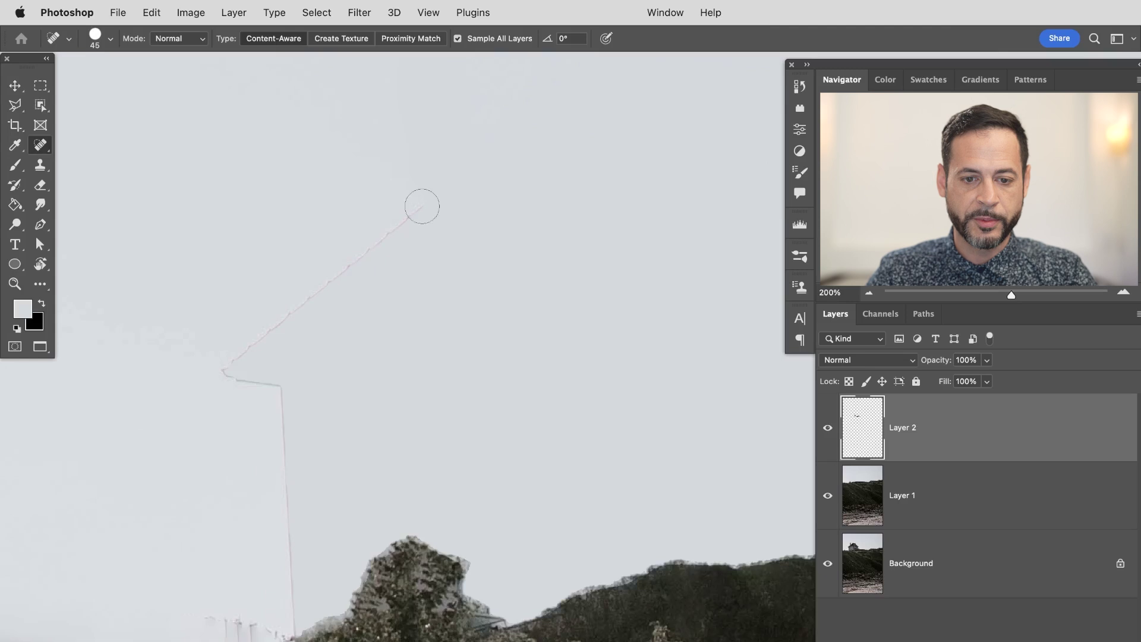
mouse_move(422, 207)
left_mouse_down()
mouse_move(225, 372)
mouse_move(276, 395)
mouse_move(299, 625)
left_mouse_up()
mouse_move(217, 619)
left_mouse_down()
mouse_move(269, 628)
mouse_move(241, 629)
left_mouse_up()
left_click_drag(289, 610, 293, 556)
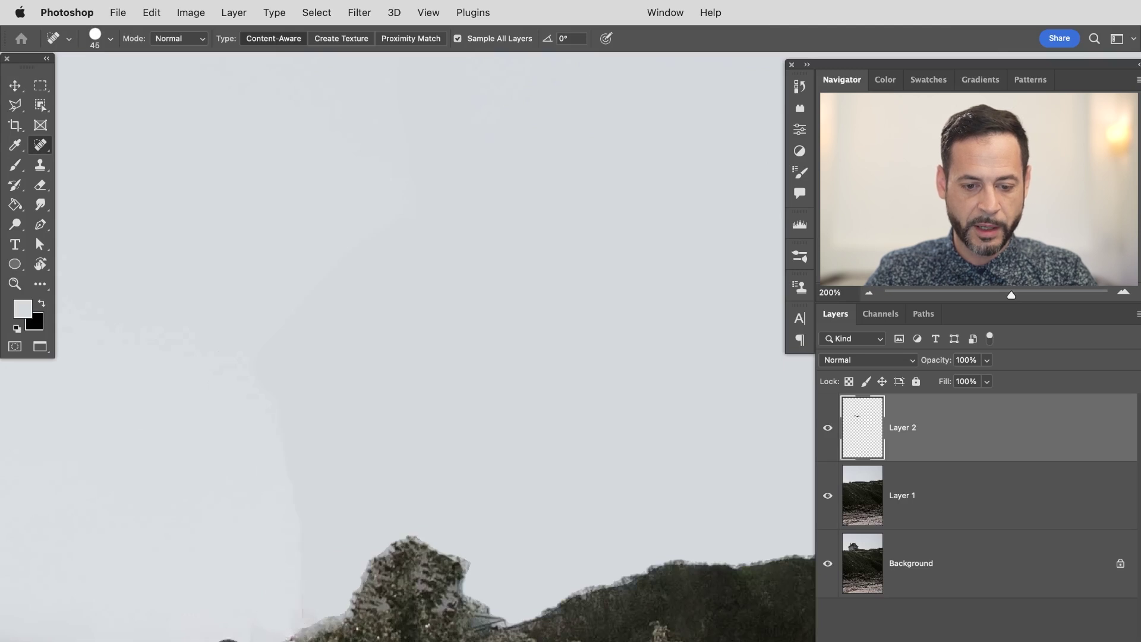
Step: Zoom out to 25% to view the whole retouched photo
key("super+minus")
key("super+minus")
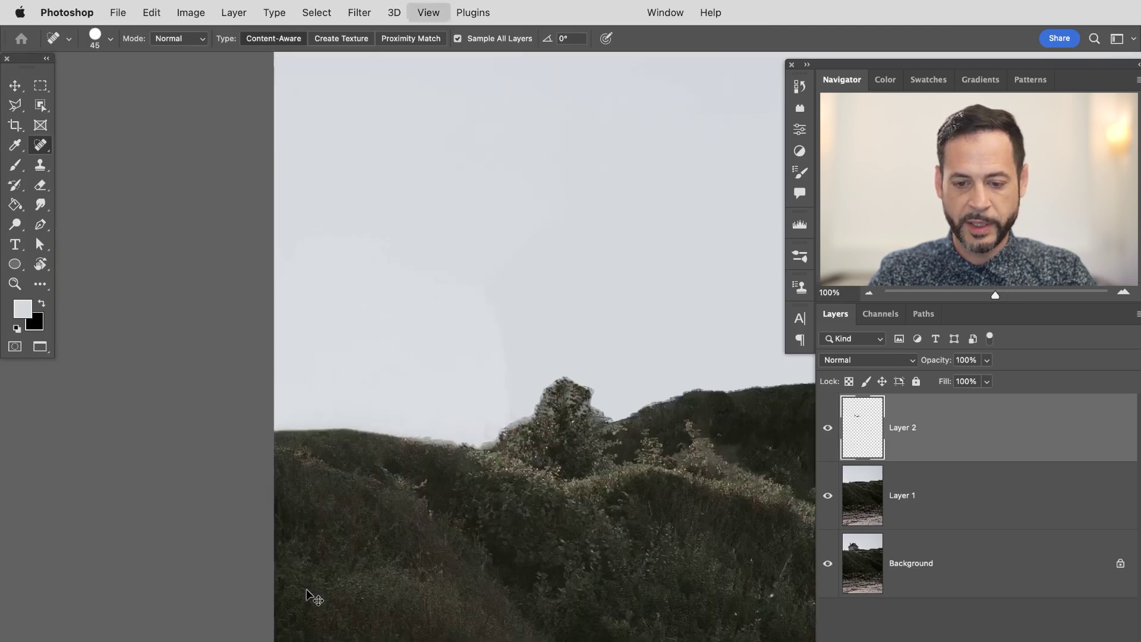
key("super+minus")
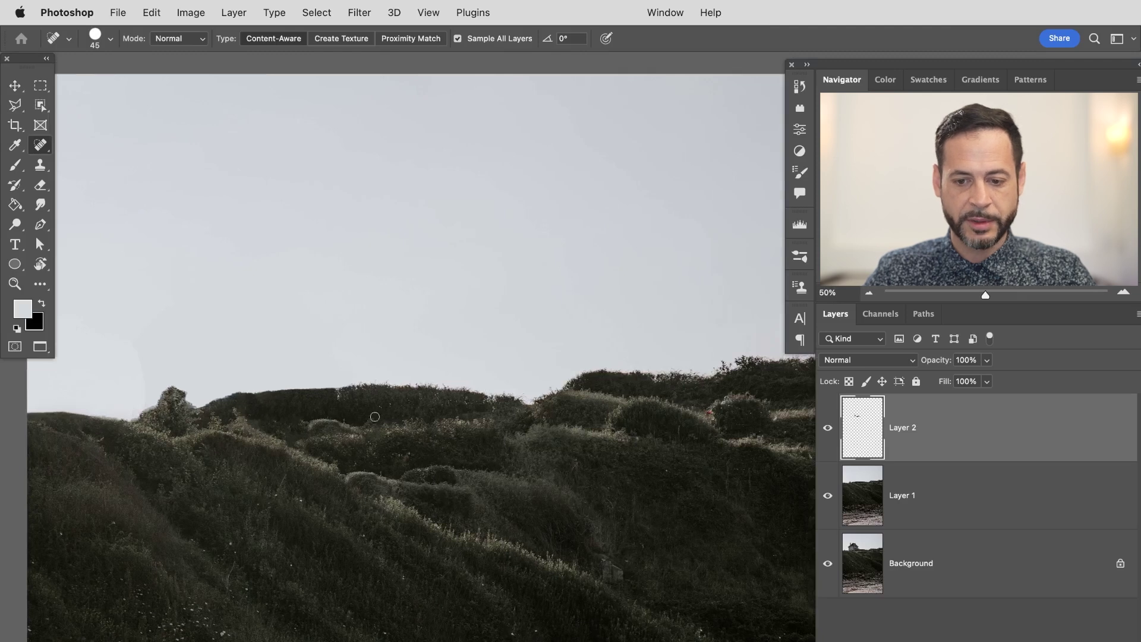
key("super+minus")
key("super+minus")
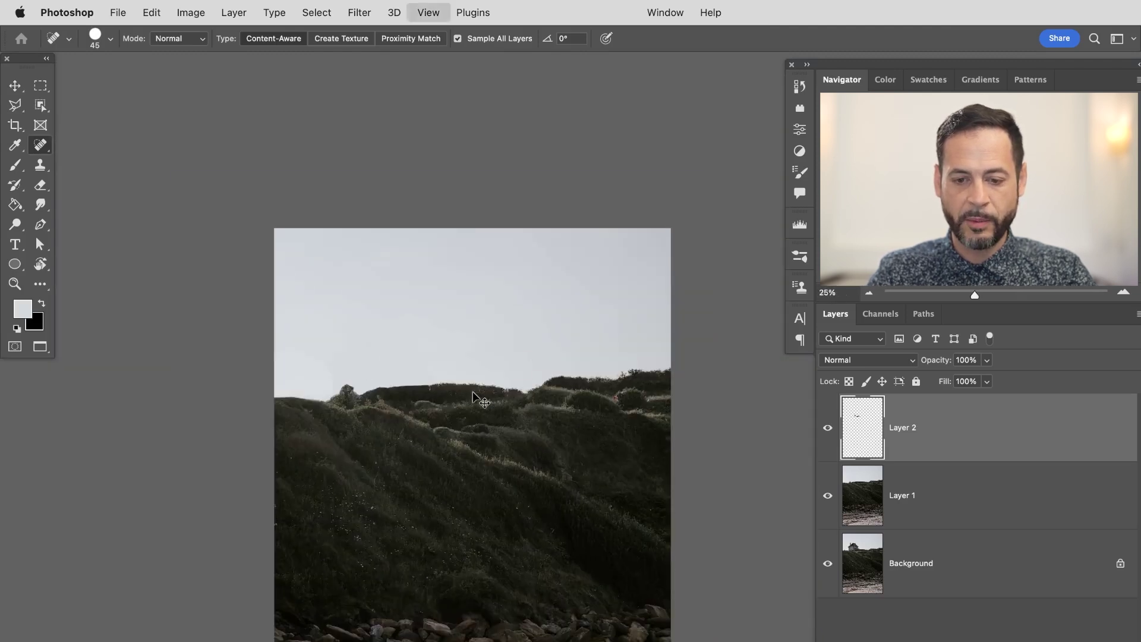
scroll(473, 392, "down", 5)
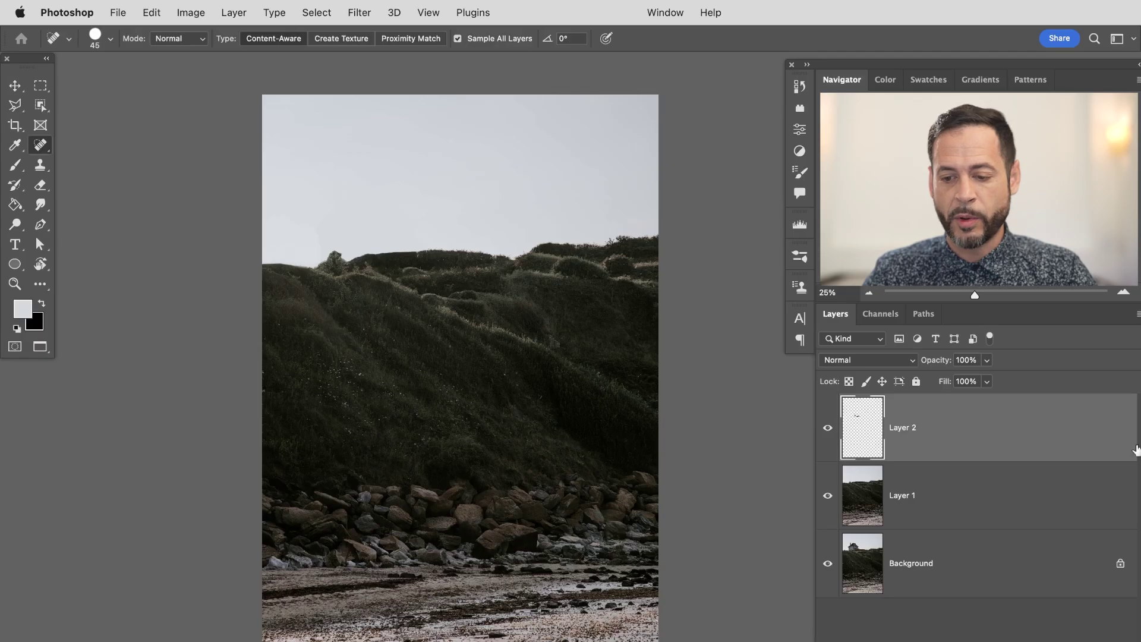
Step: Merge Layer 1 and Layer 2 with Cmd+E, then toggle its visibility to compare with the original
left_click(976, 503, "shift")
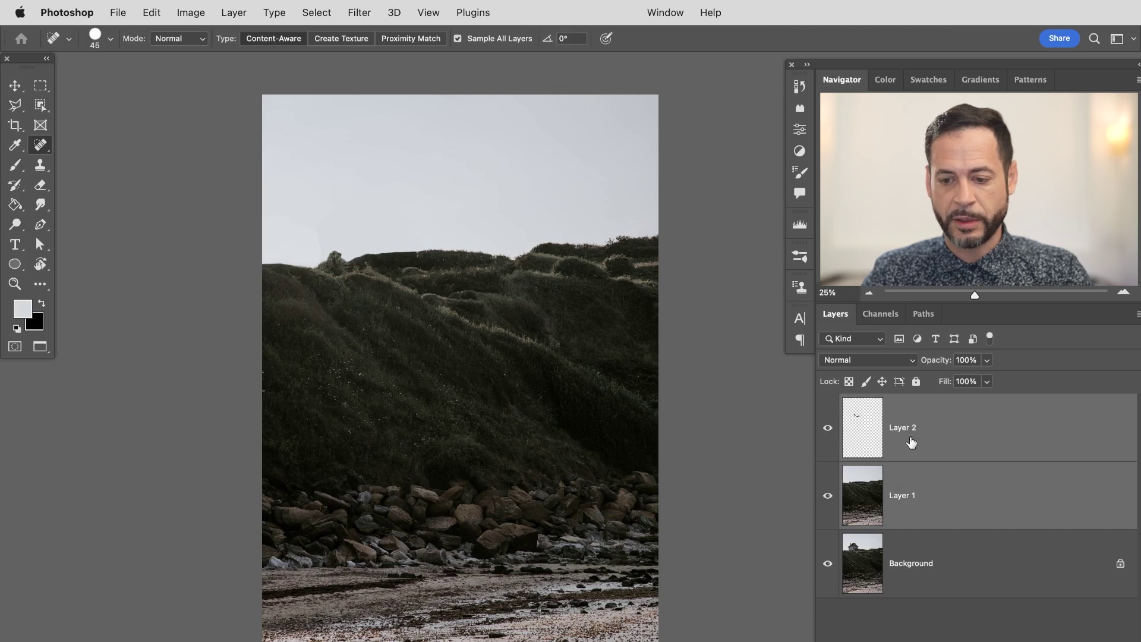
key("super+e")
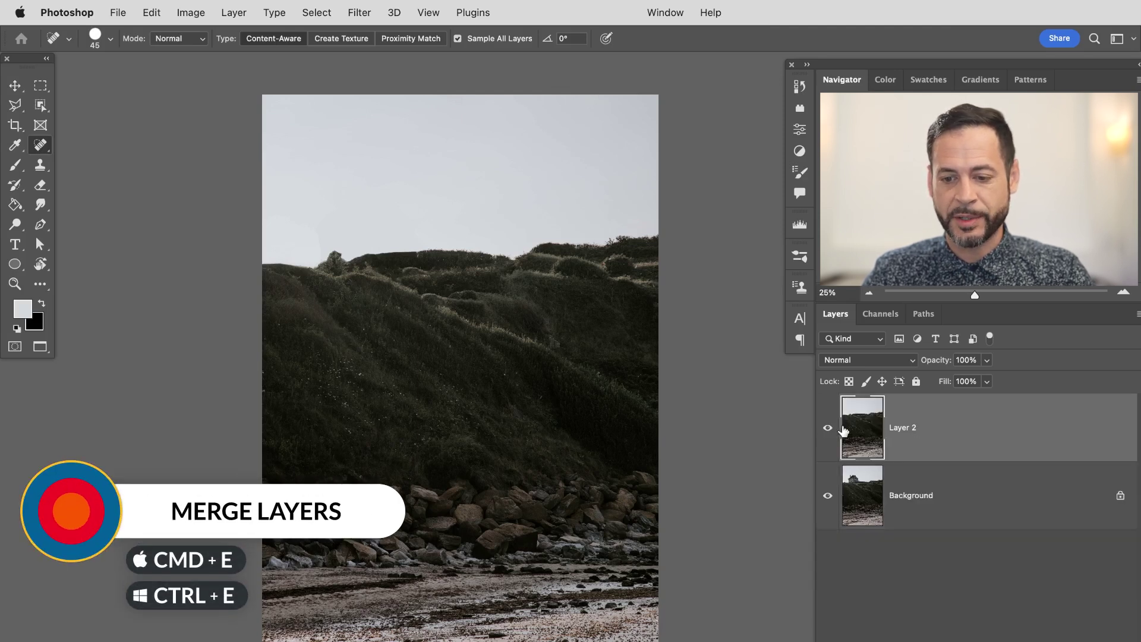
left_click(827, 428)
left_click(828, 428)
left_click(828, 428)
left_click(828, 428)
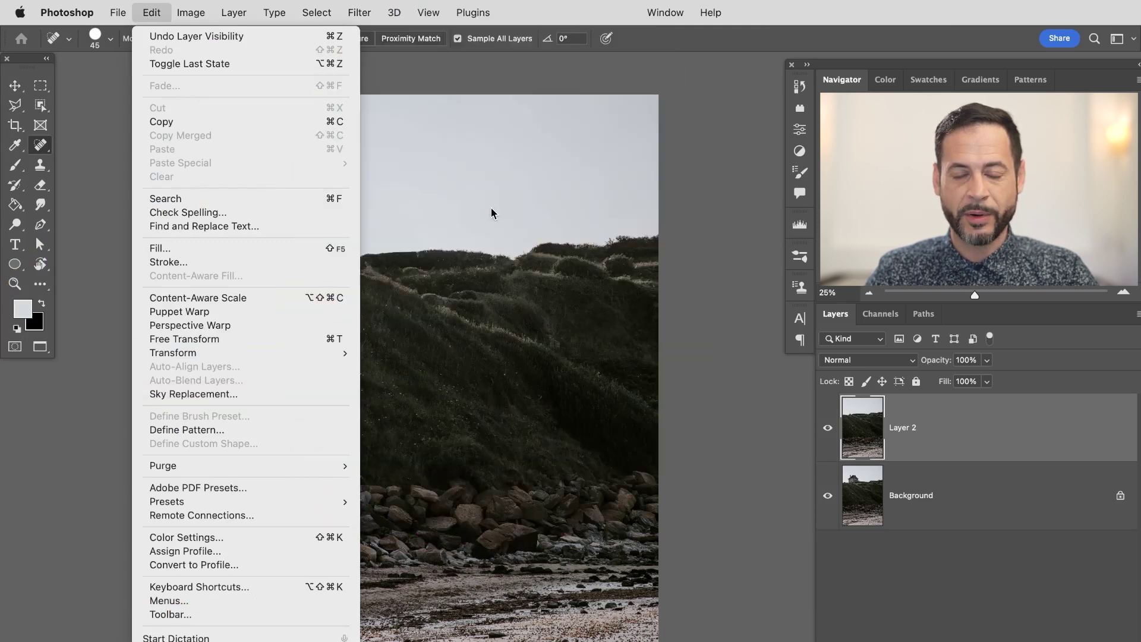
Step: Open Edit > Sky Replacement and select the My Skies folder in the sky presets
left_click(268, 394)
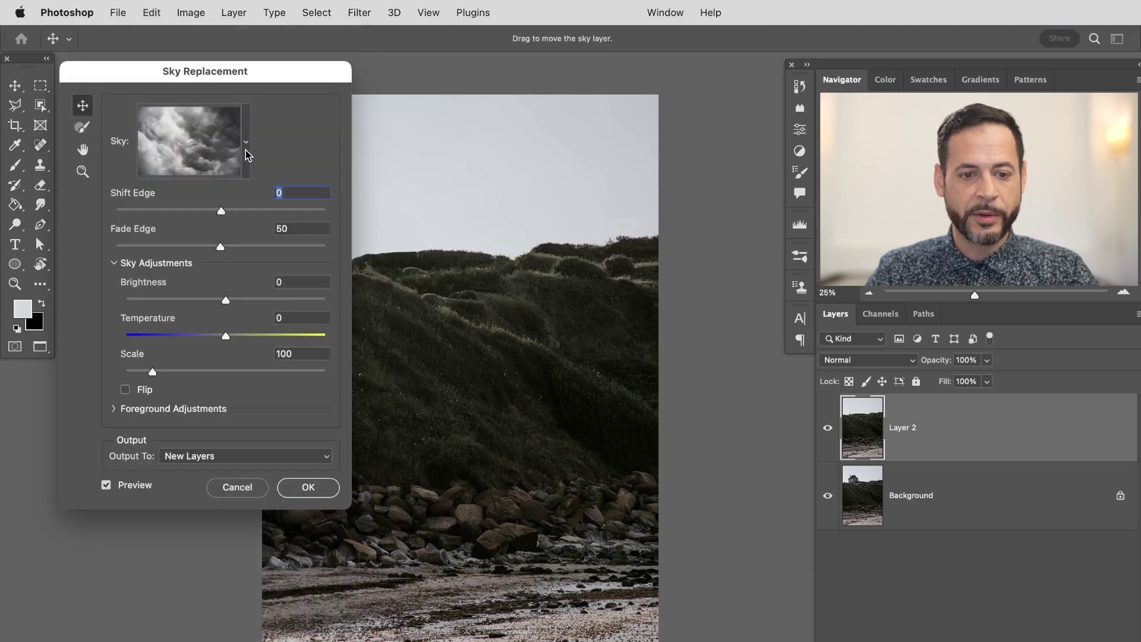
left_click(246, 150)
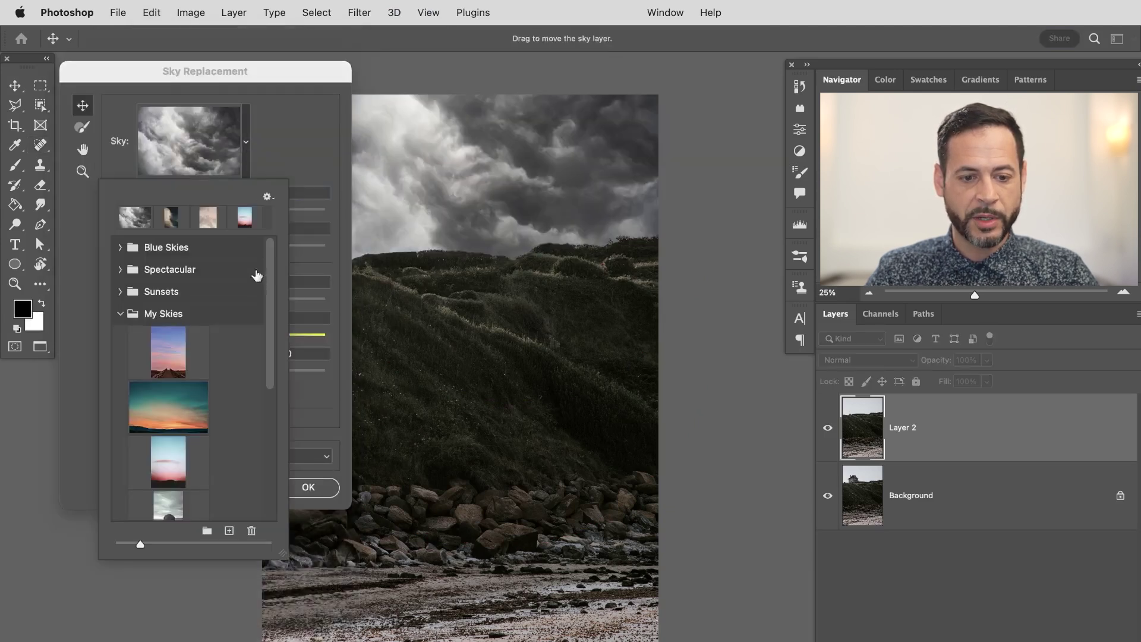
left_click_drag(269, 287, 268, 431)
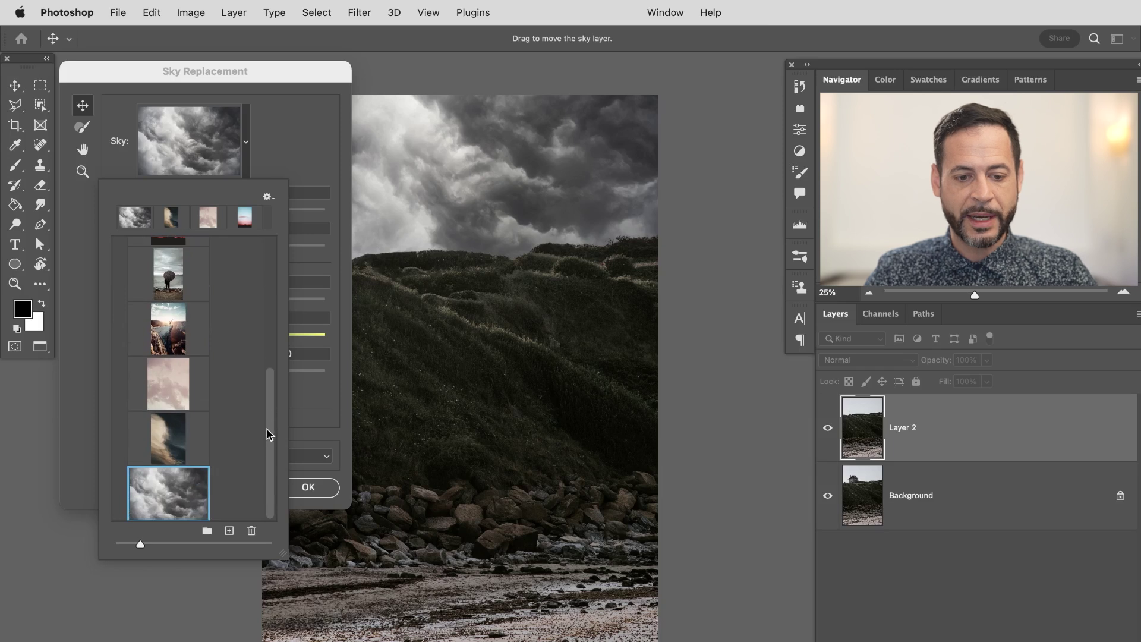
scroll(267, 429, "up", 10)
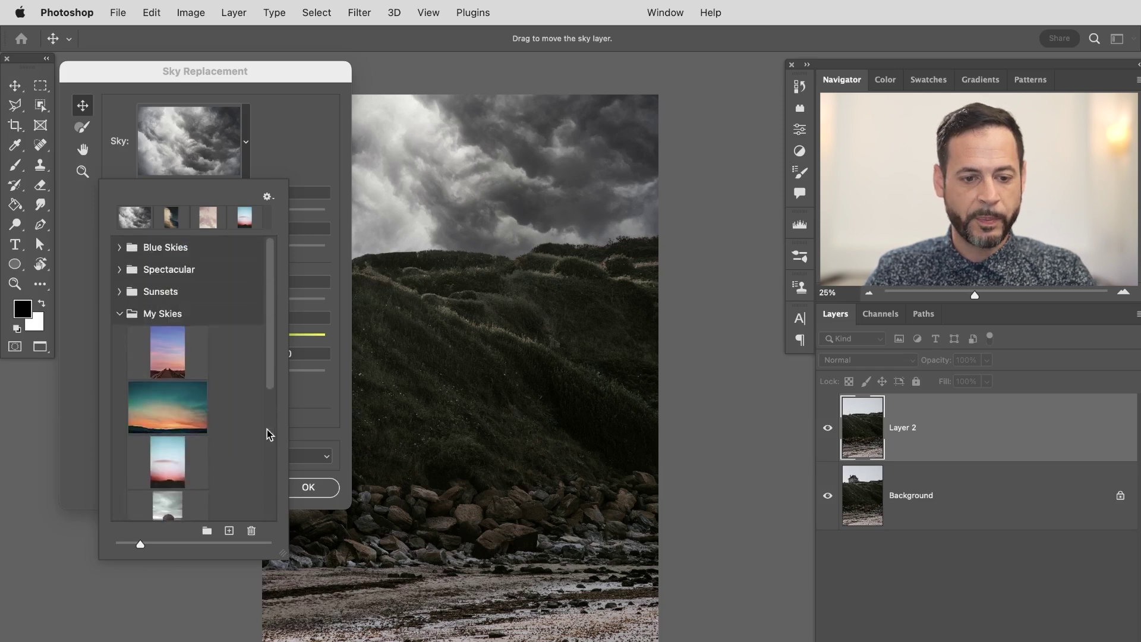
left_click(117, 314)
left_click(169, 316)
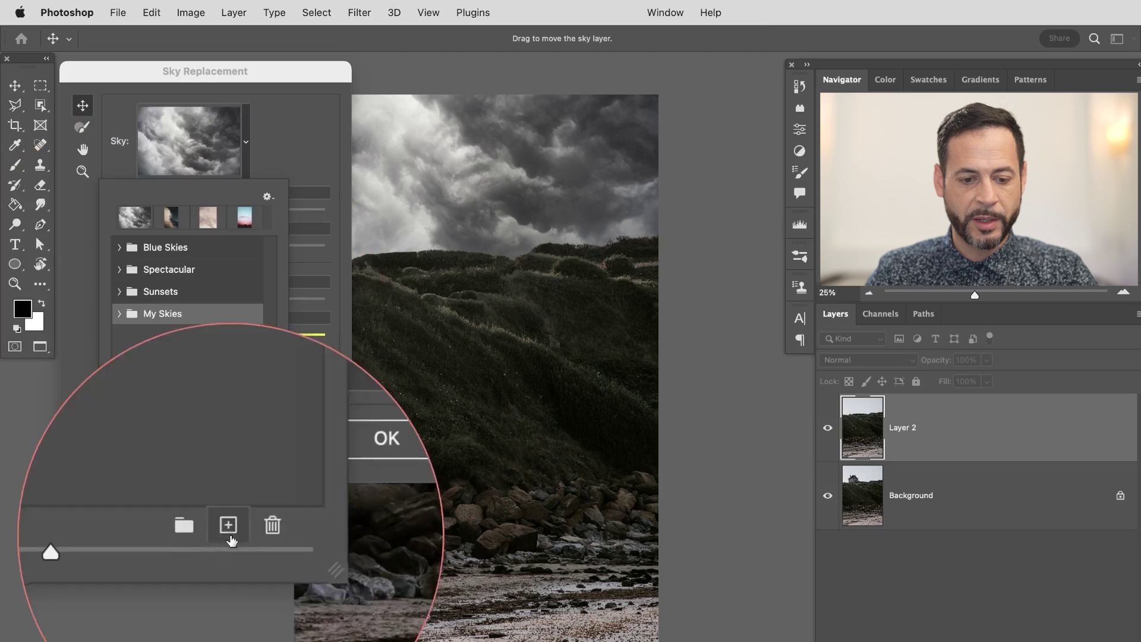
Step: Import pexels-pixabay-414659.jpg from Sample Images as a new sky and apply it
left_click(229, 530)
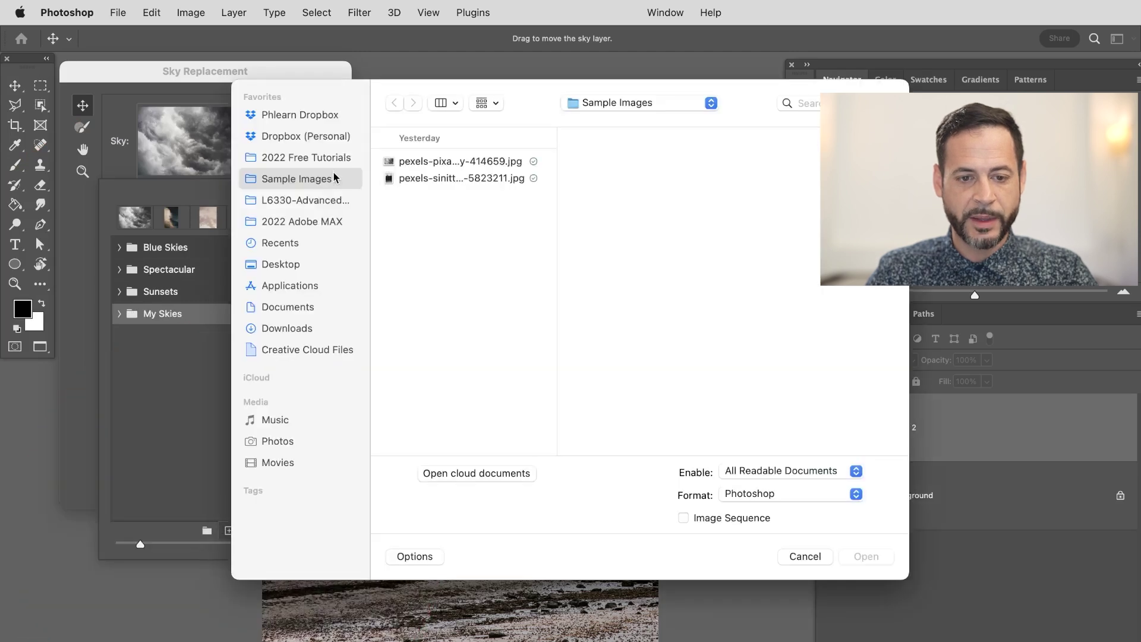
left_click(452, 162)
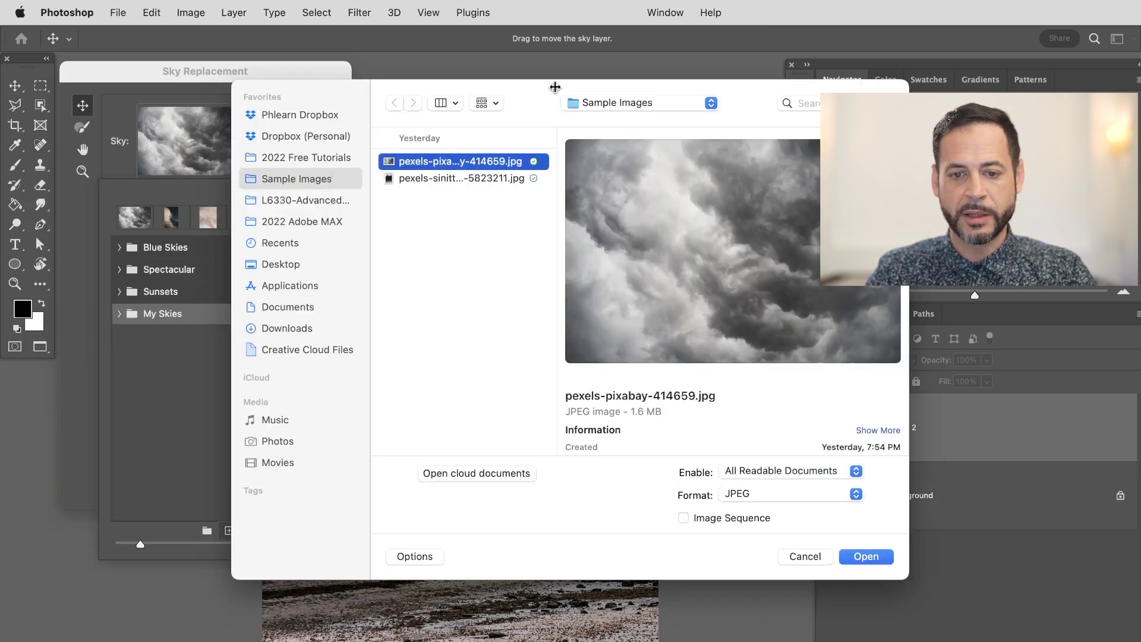
left_click_drag(555, 87, 402, 114)
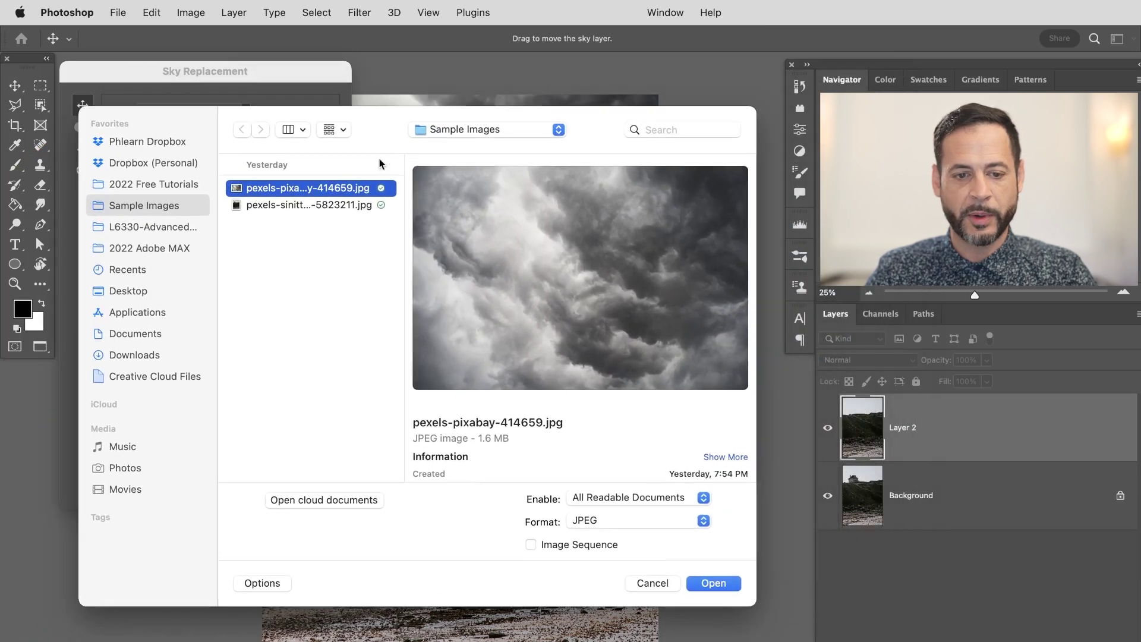
left_click(331, 206)
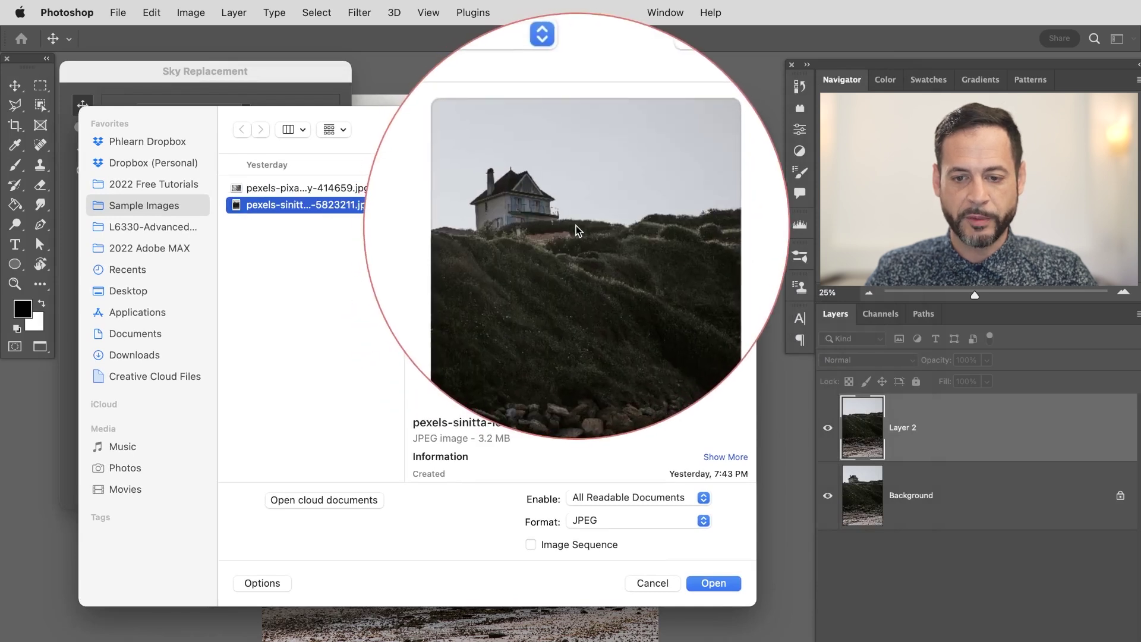
left_click(340, 188)
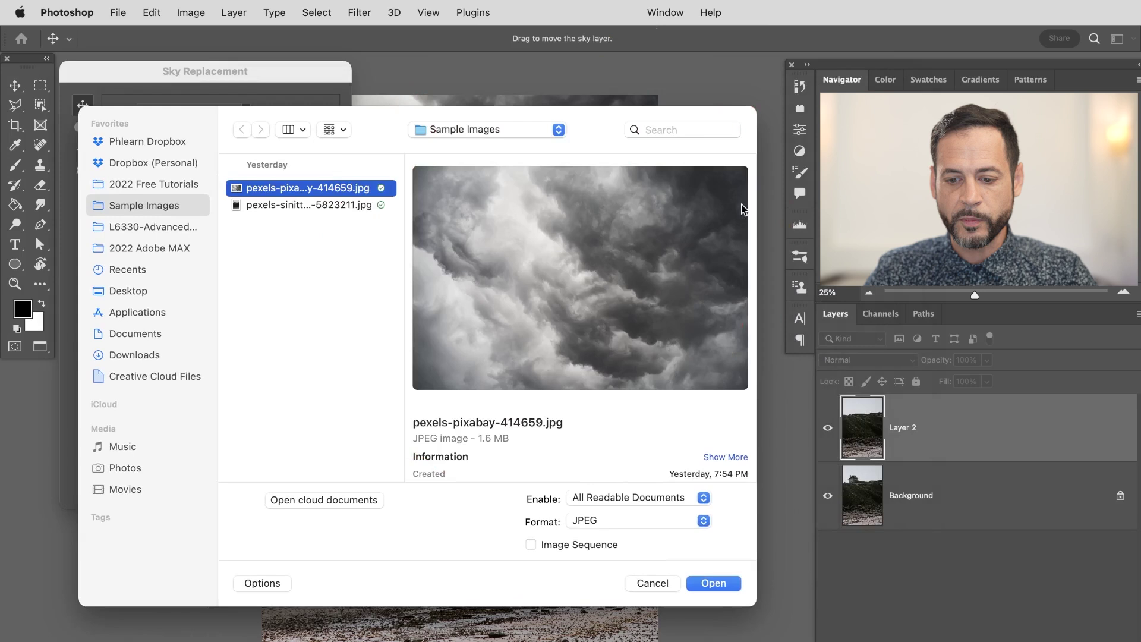
left_click(714, 584)
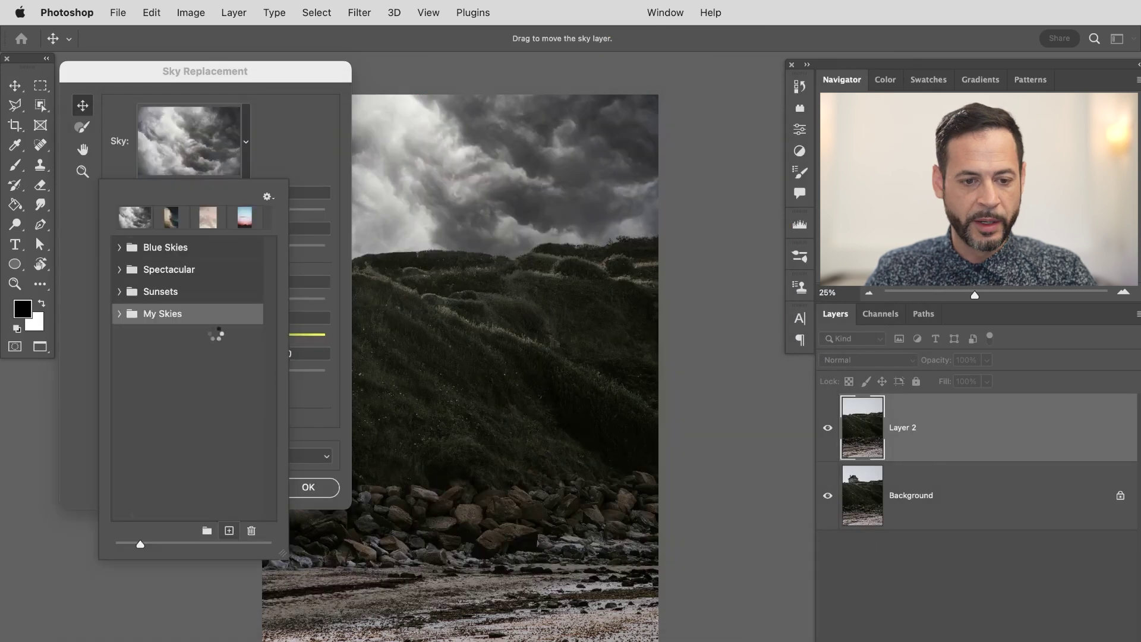
left_click(173, 447)
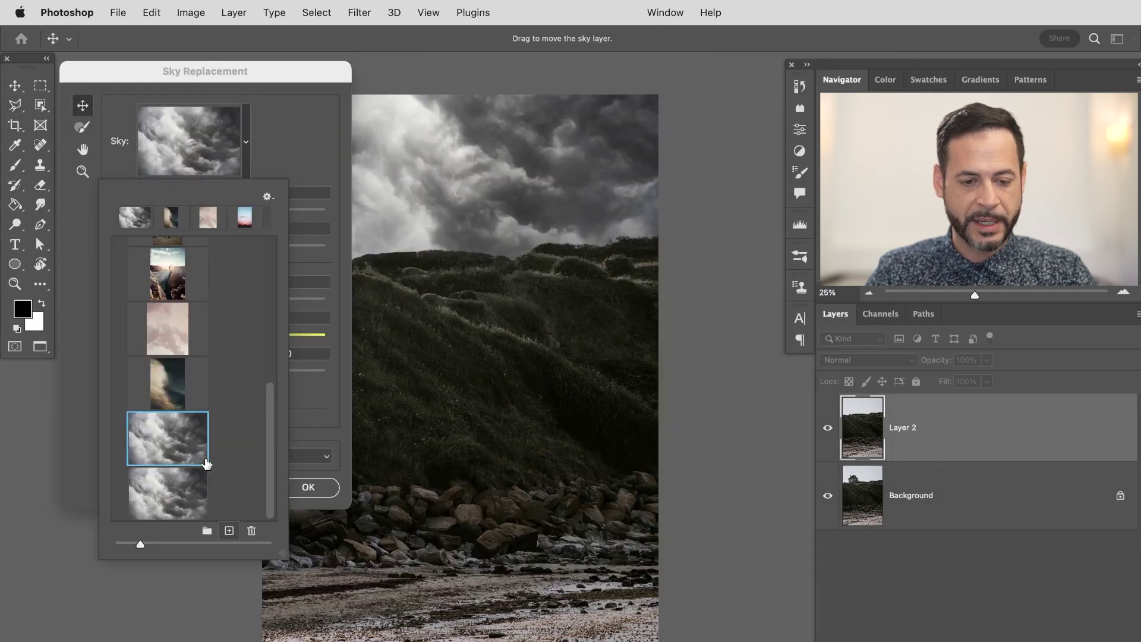
scroll(206, 463, "up", 3)
scroll(206, 463, "down", 3)
Step: Raise the stormy sky over the cliffs in Sky Replacement, trying Flip and leaving it off
left_click(308, 175)
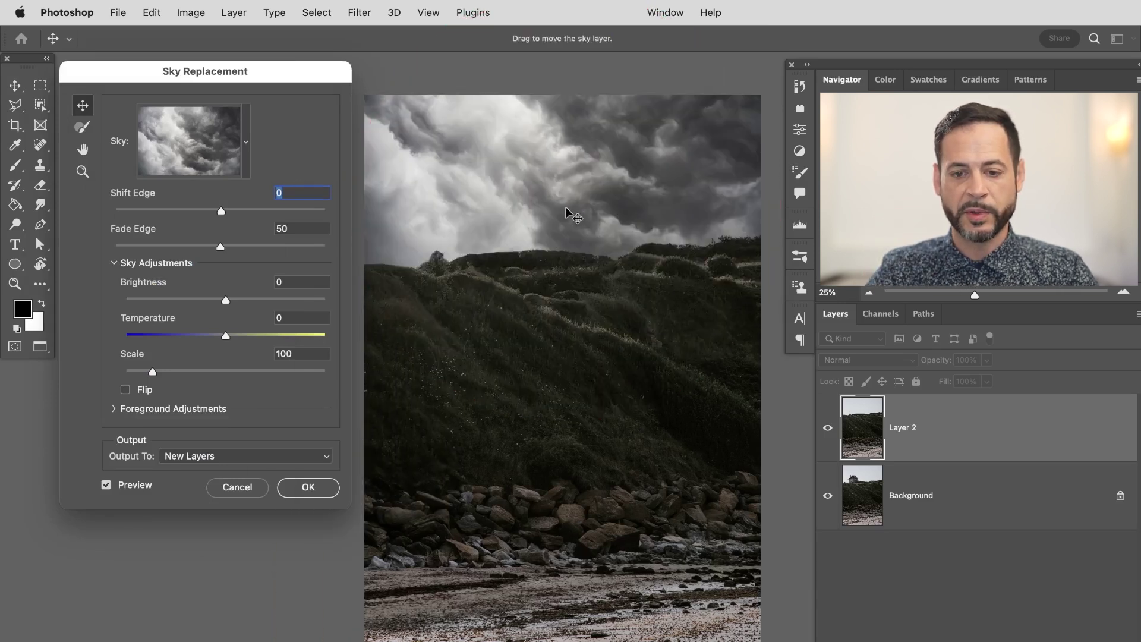
left_click_drag(570, 209, 566, 265)
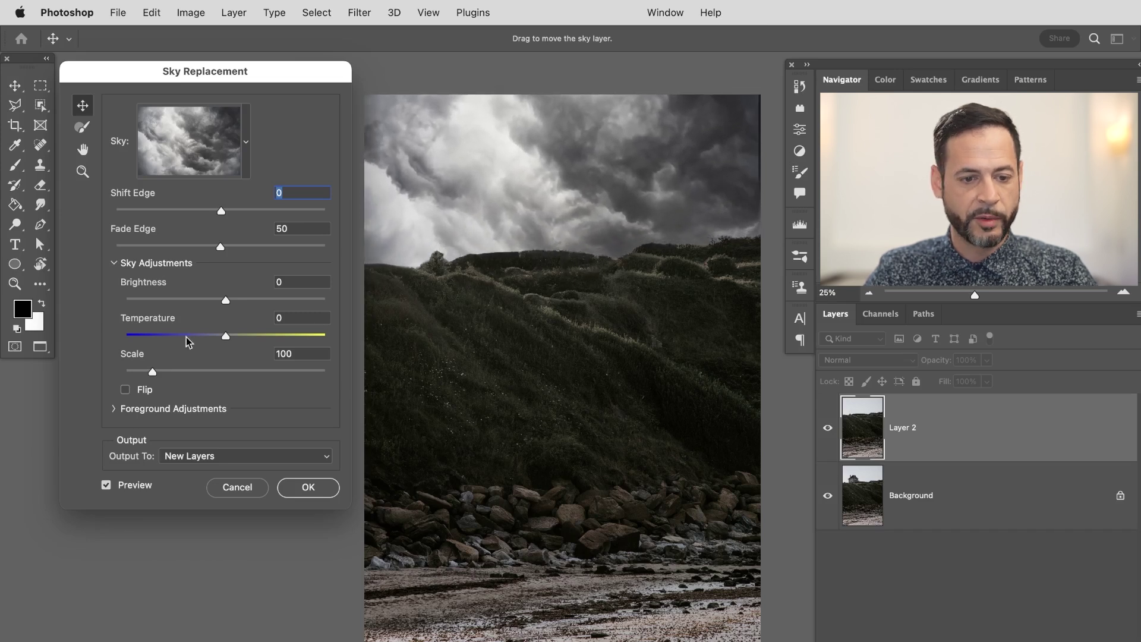
left_click(126, 391)
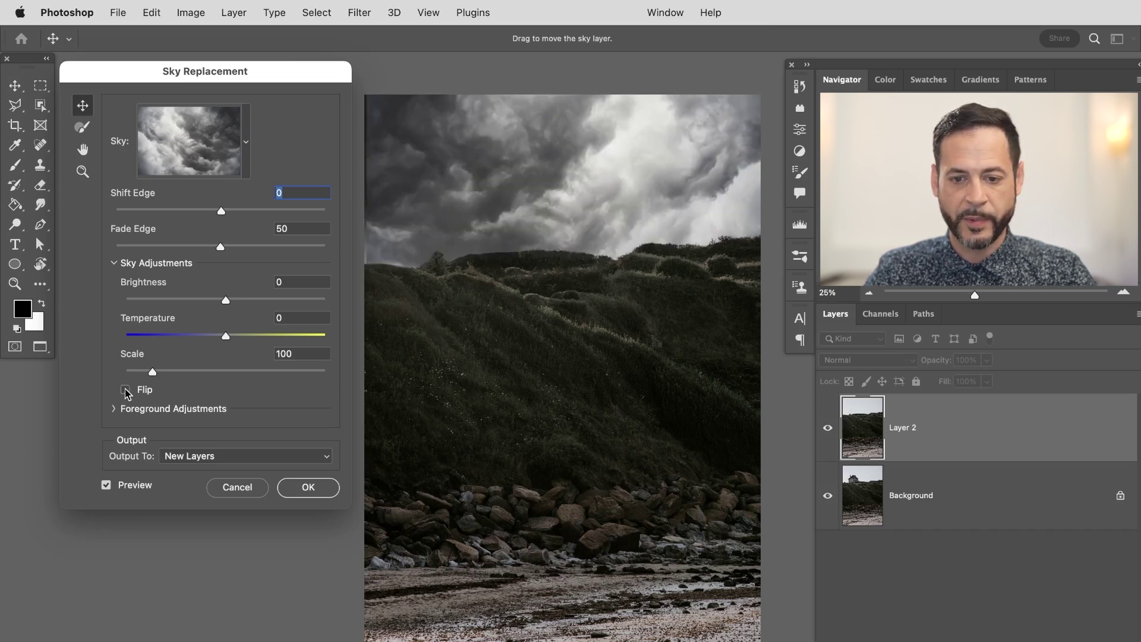
left_click(126, 390)
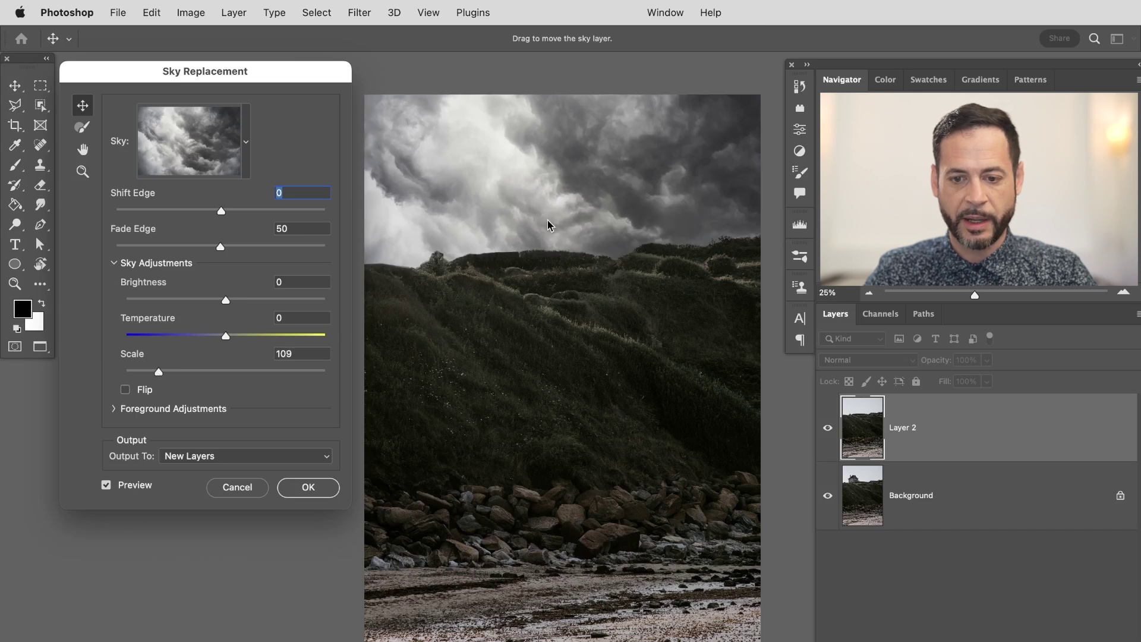
Step: Set Shift Edge to 27 and Fade Edge to 40, then apply the sky replacement
left_click_drag(224, 214, 249, 218)
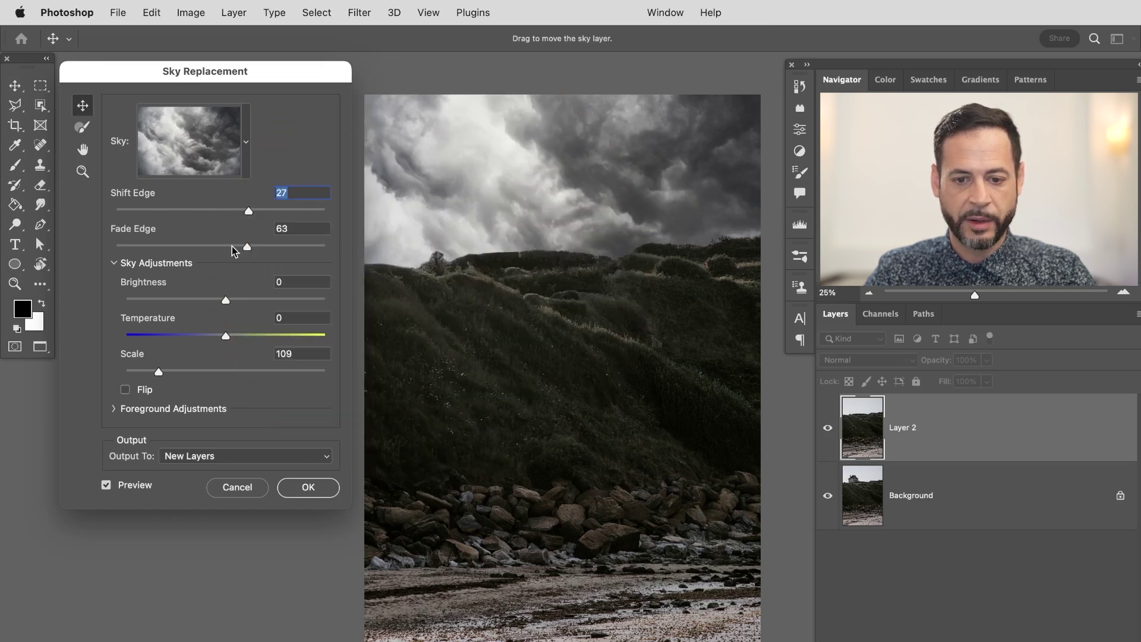
left_click_drag(233, 251, 164, 247)
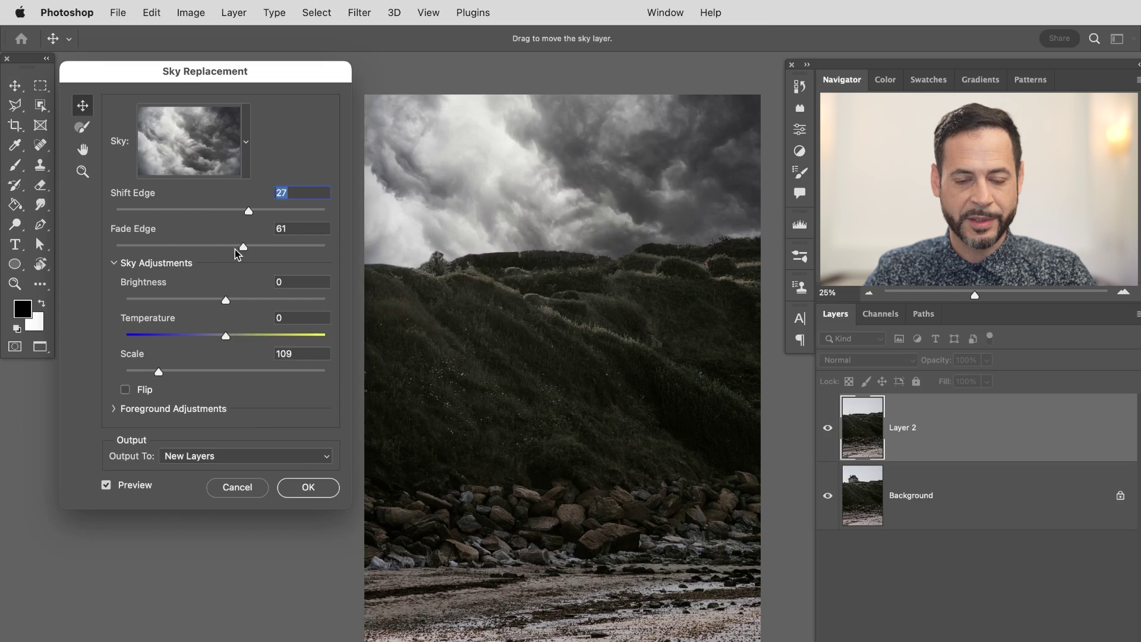
left_click_drag(237, 254, 202, 254)
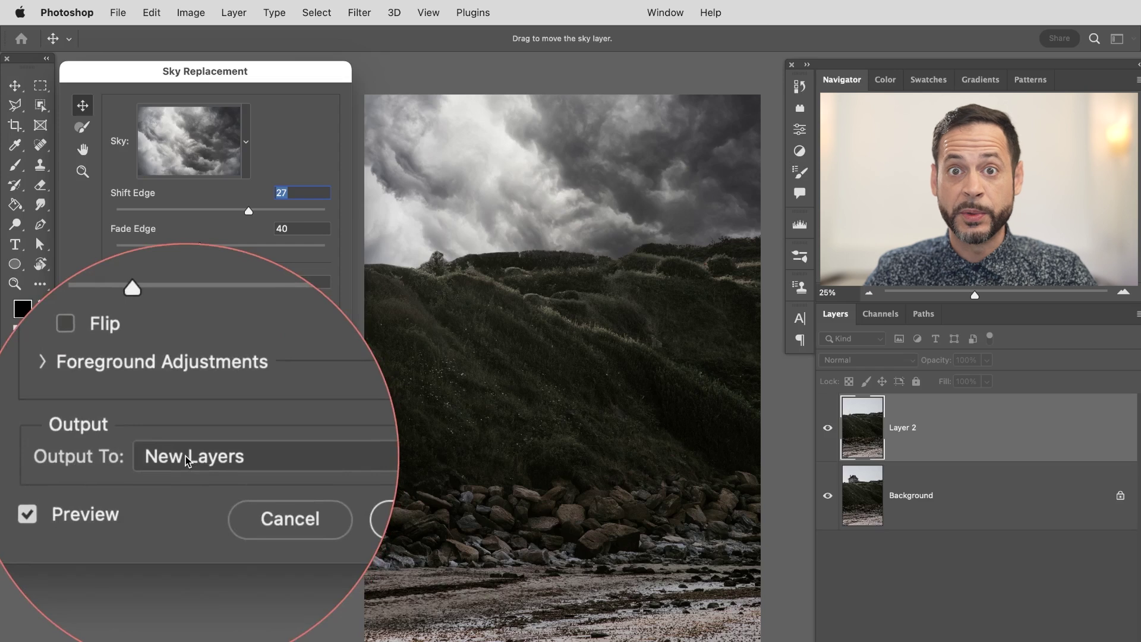
left_click(321, 491)
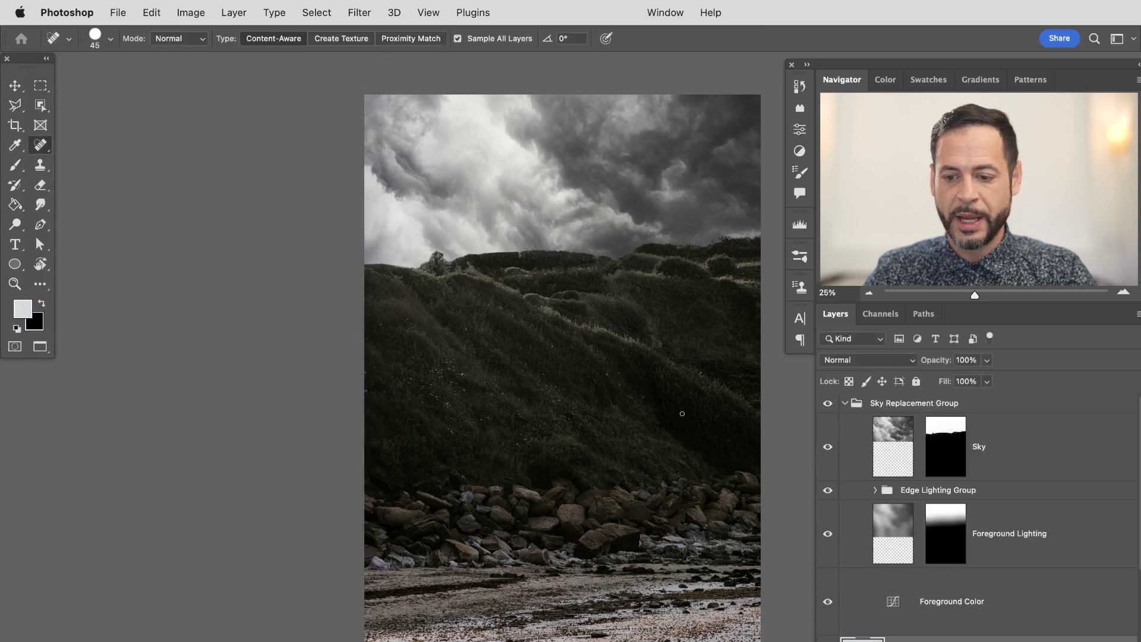
Step: Collapse the Sky Replacement Group in the Layers panel
scroll(683, 413, "right", 3)
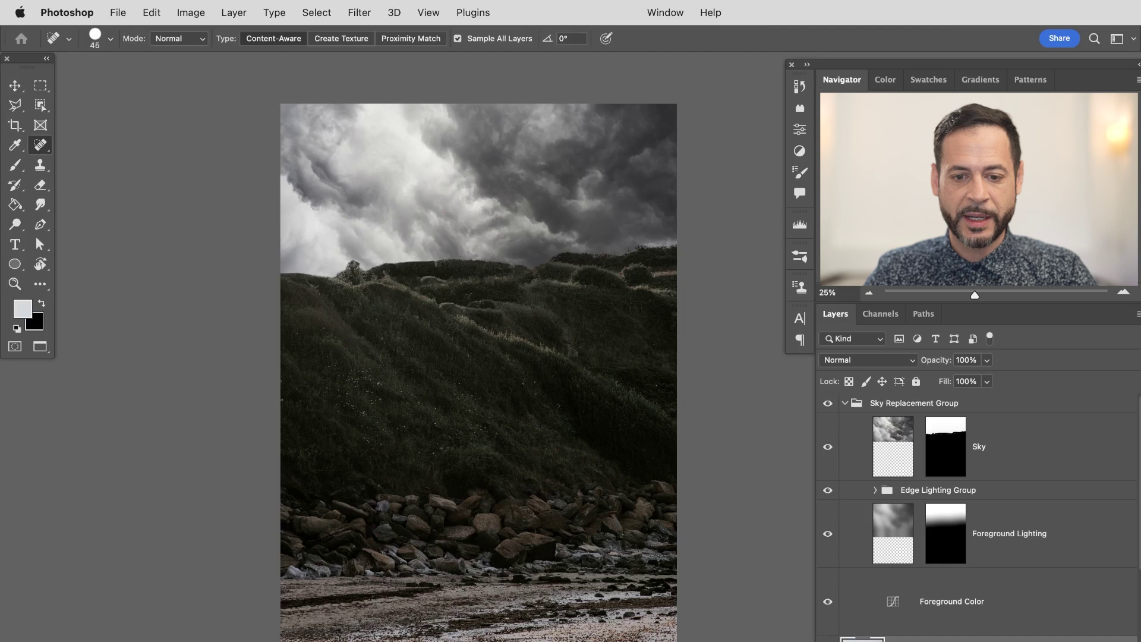
left_click_drag(321, 203, 507, 215)
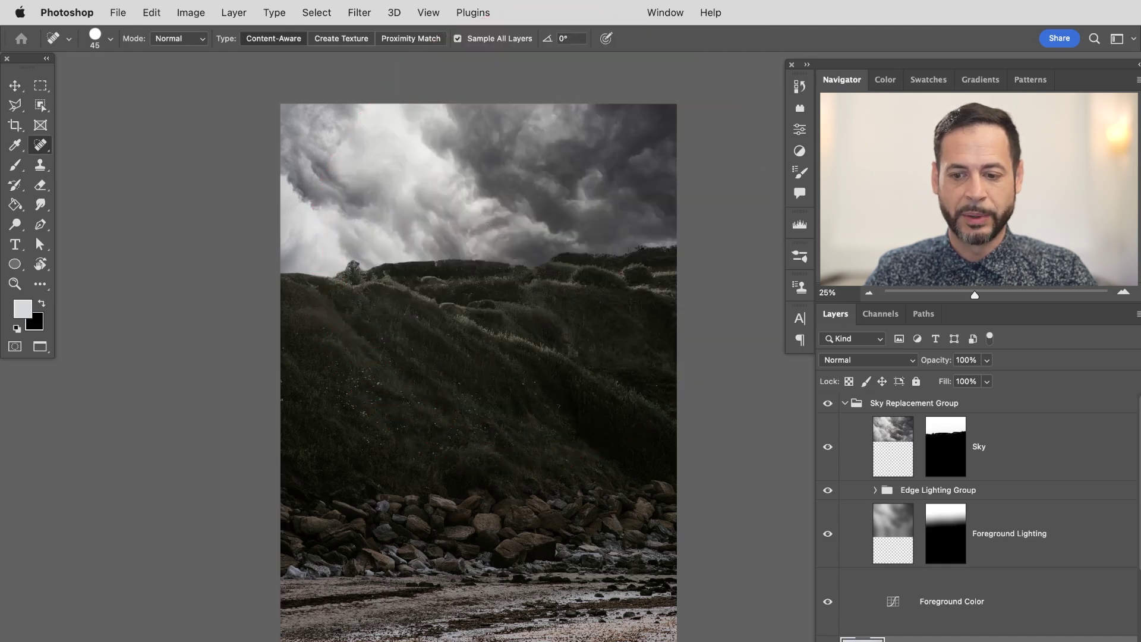
left_click(845, 405)
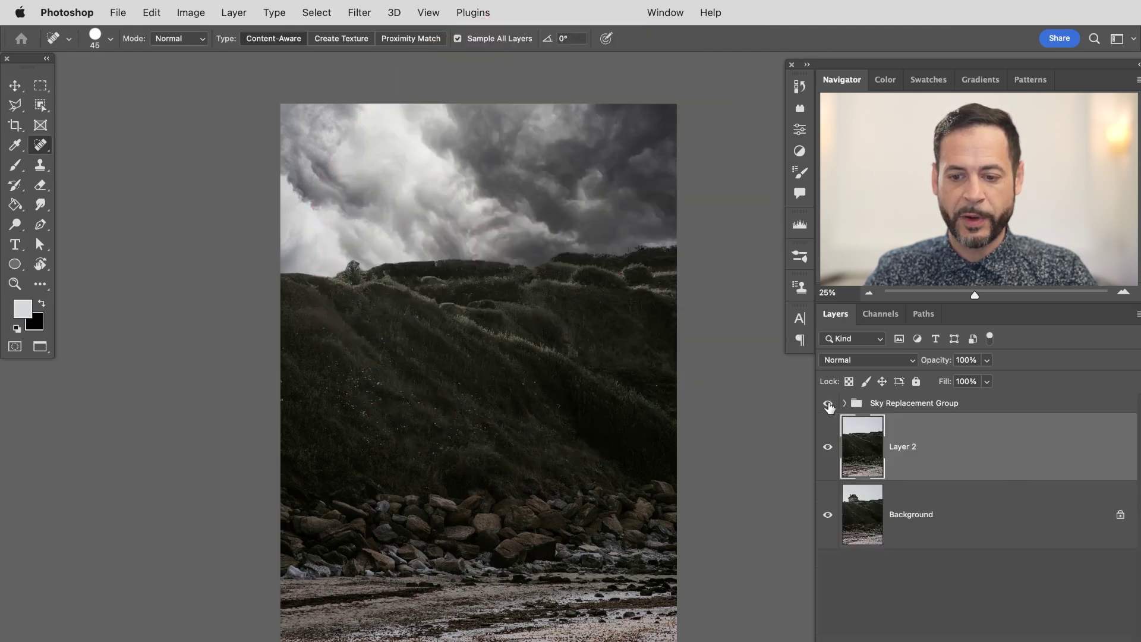
Step: Toggle the Sky Replacement Group's visibility to compare plain and stormy skies, ending with it visible
left_click(828, 405)
left_click(828, 404)
left_click(828, 404)
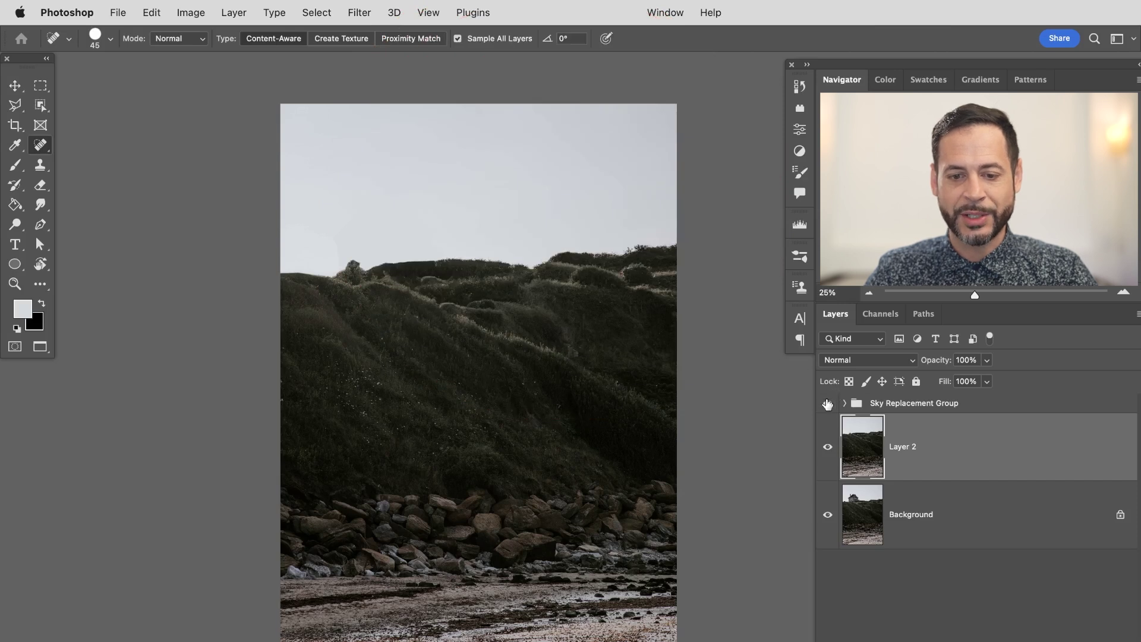
left_click(828, 404)
left_click(828, 404)
left_click(828, 404)
left_click(828, 404)
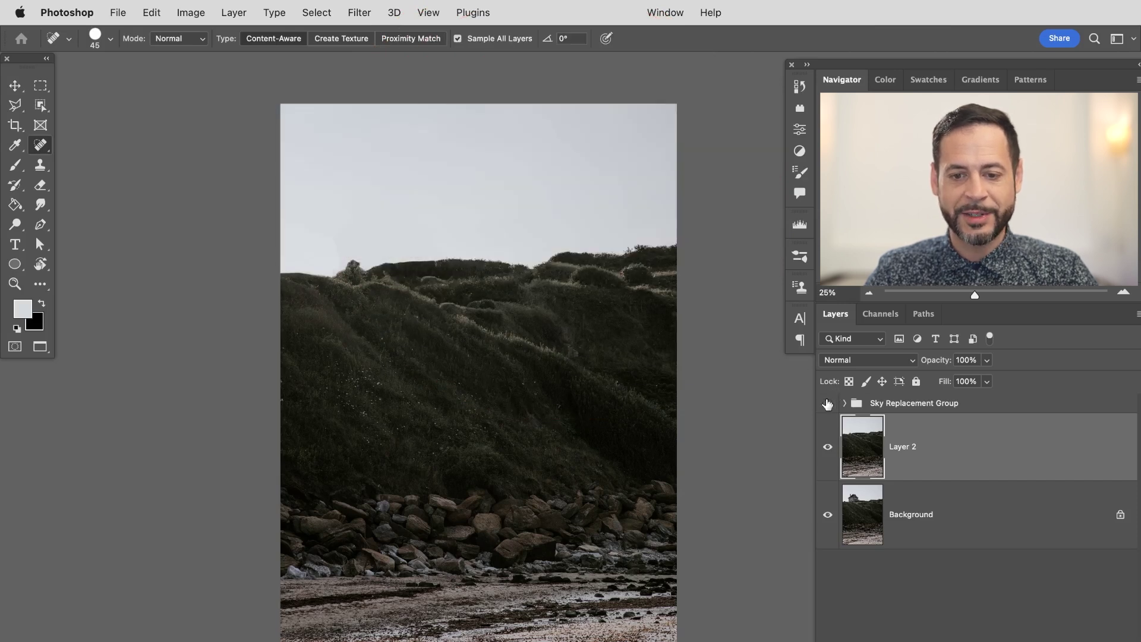
left_click(828, 404)
left_click(828, 404)
left_click(828, 404)
left_click(828, 404)
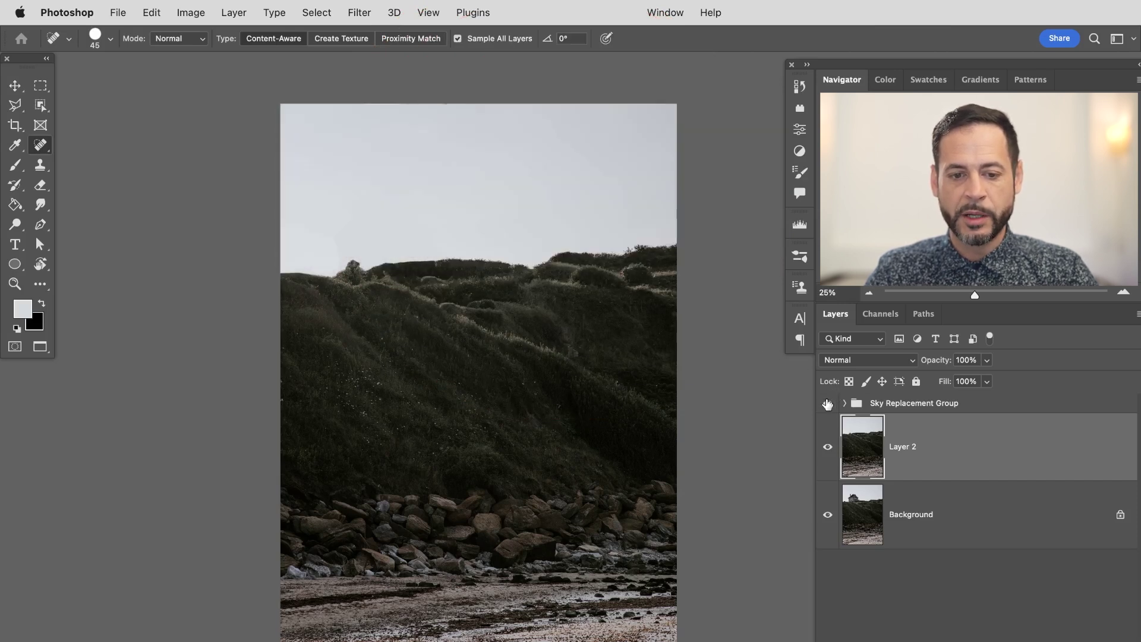
left_click(828, 404)
left_click(828, 404)
left_click(828, 404)
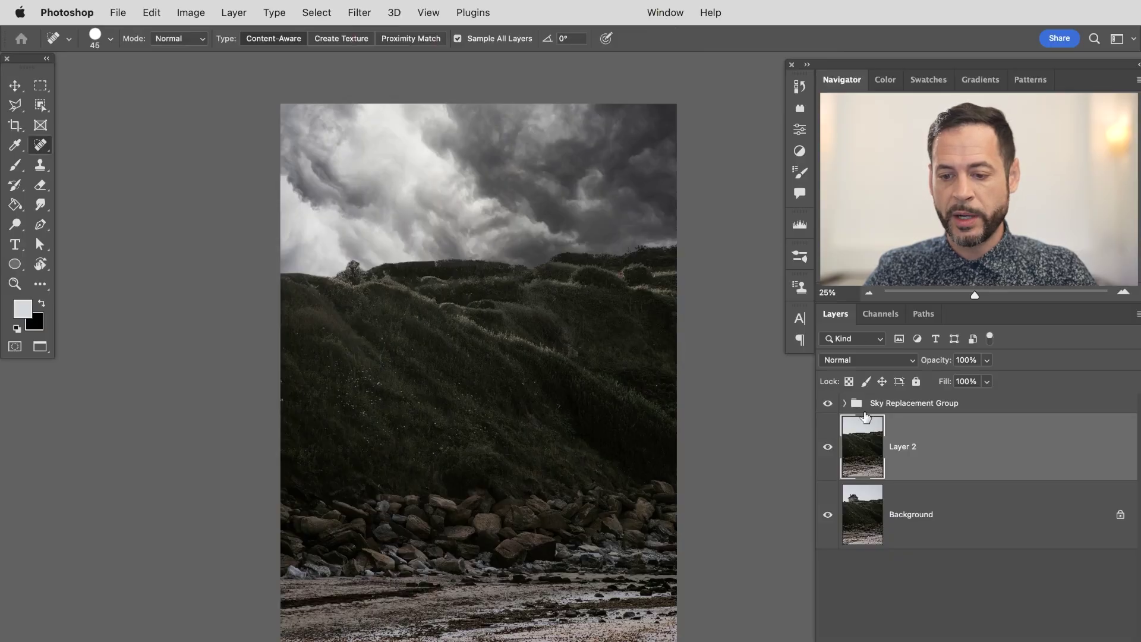
Step: Expand the Sky Replacement Group, check the Sky layer's visibility, and select the Sky layer
left_click(845, 403)
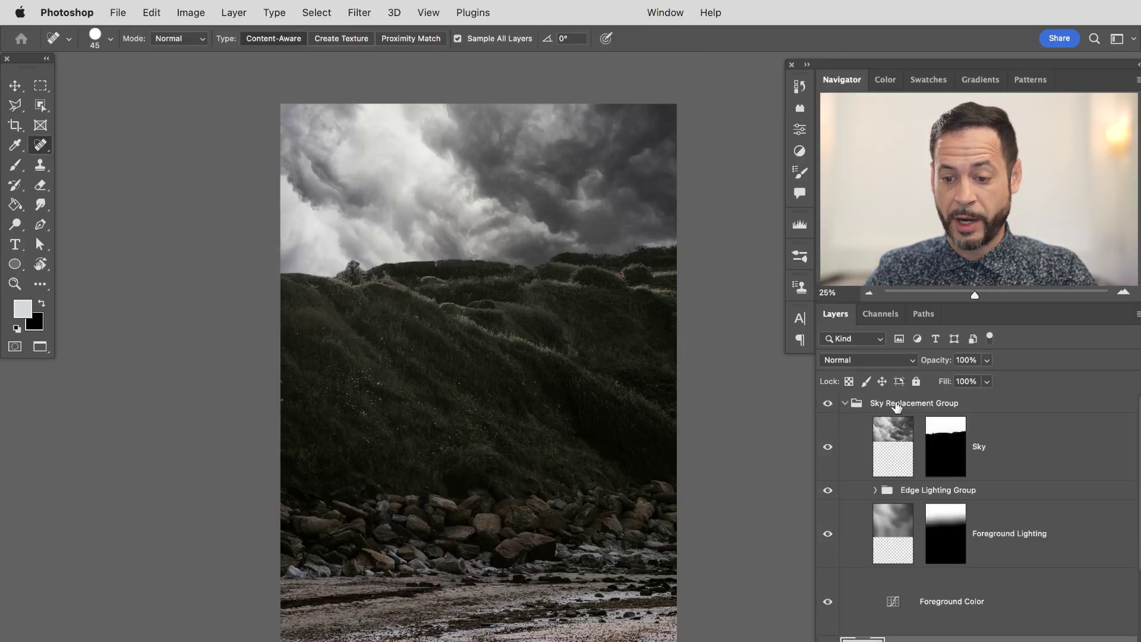
left_click(823, 453)
left_click(824, 454)
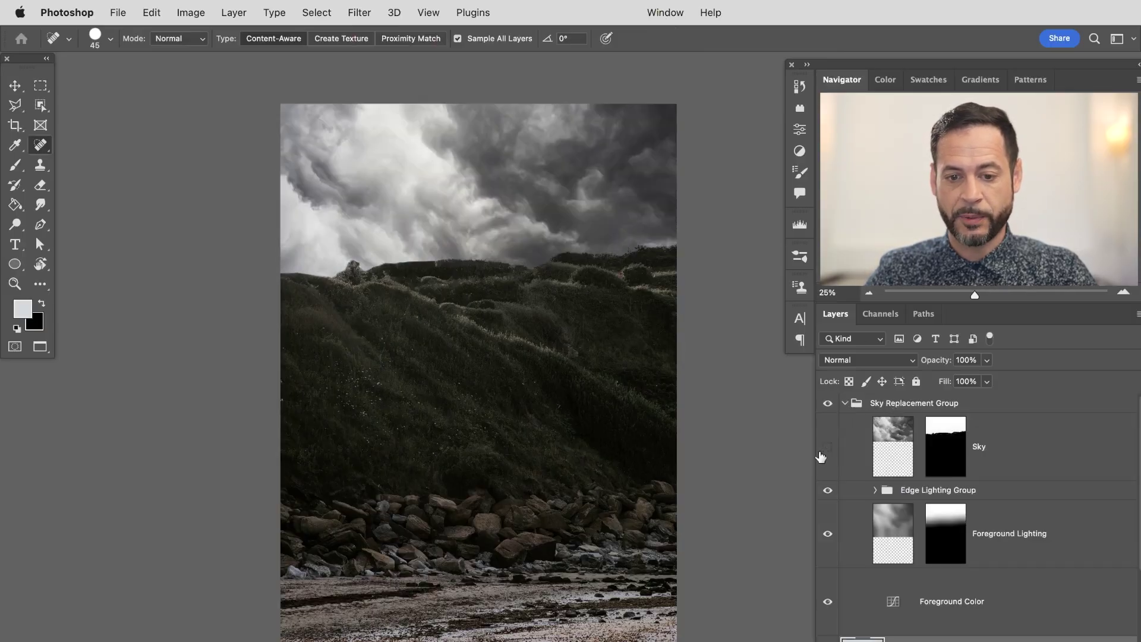
left_click(824, 454)
left_click(825, 454)
left_click(885, 454)
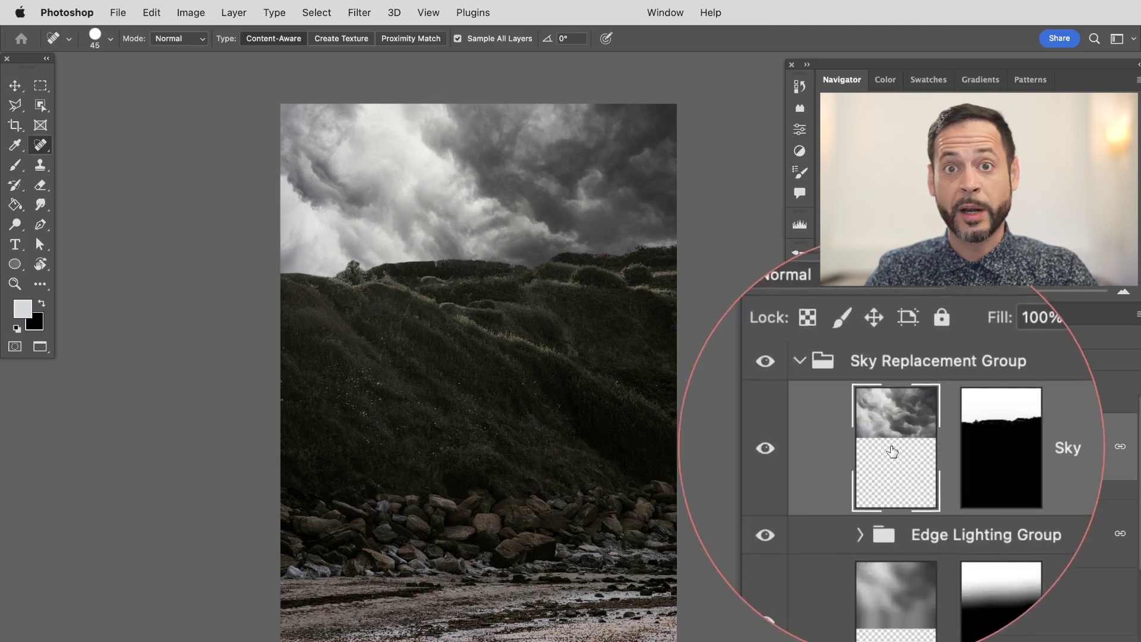
Step: Add a new Levels 1 adjustment layer above the Sky layer
left_click(234, 12)
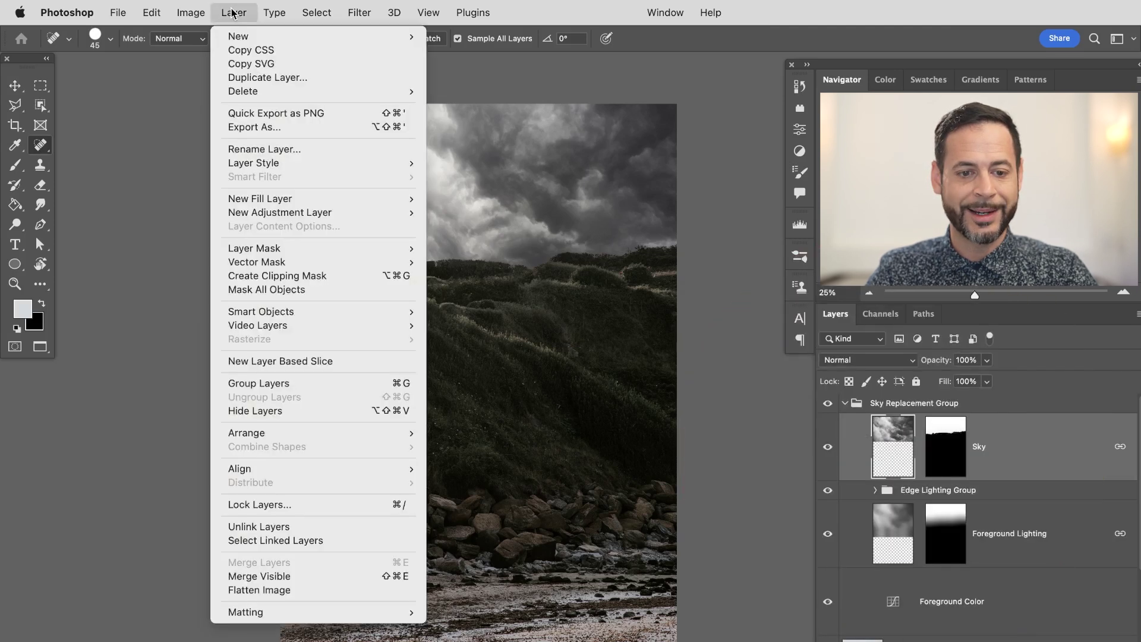
mouse_move(290, 212)
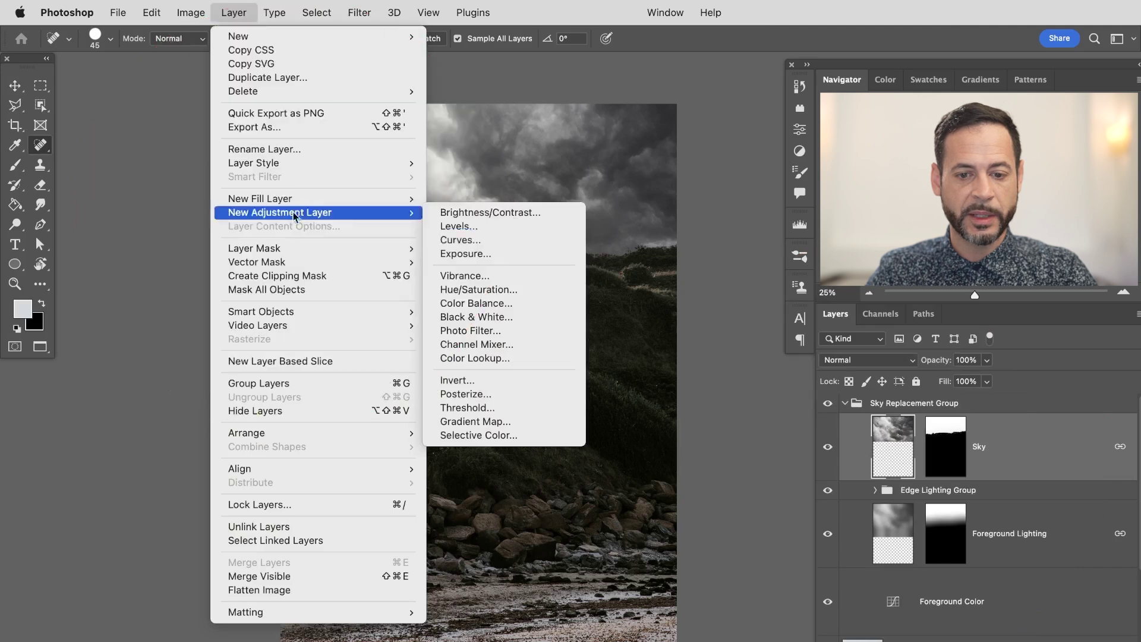
left_click(476, 223)
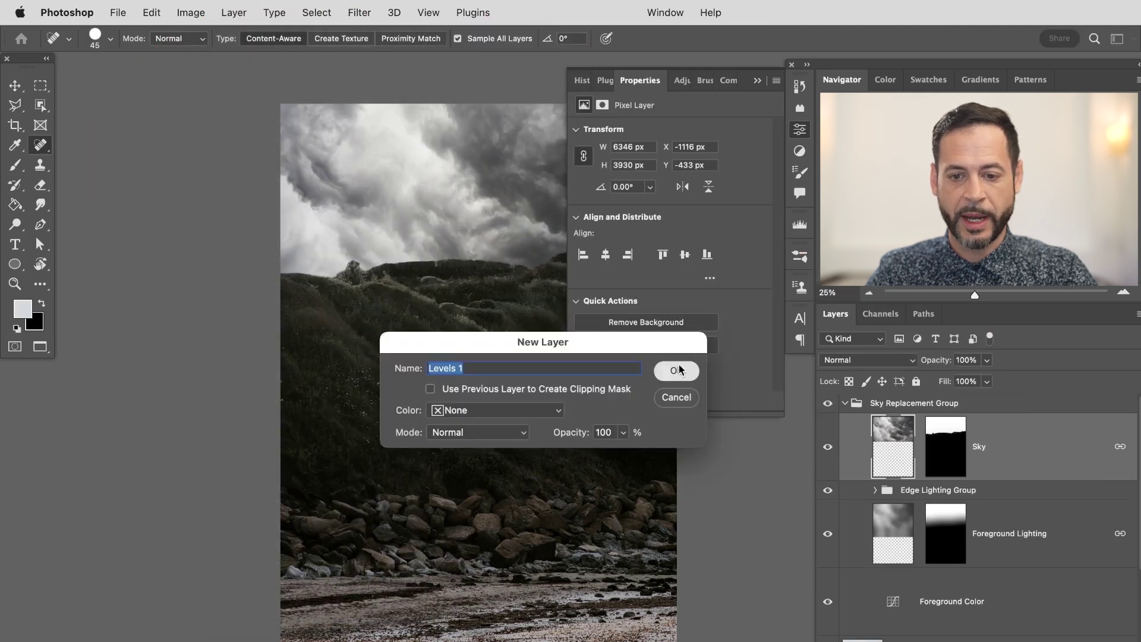
left_click(678, 370)
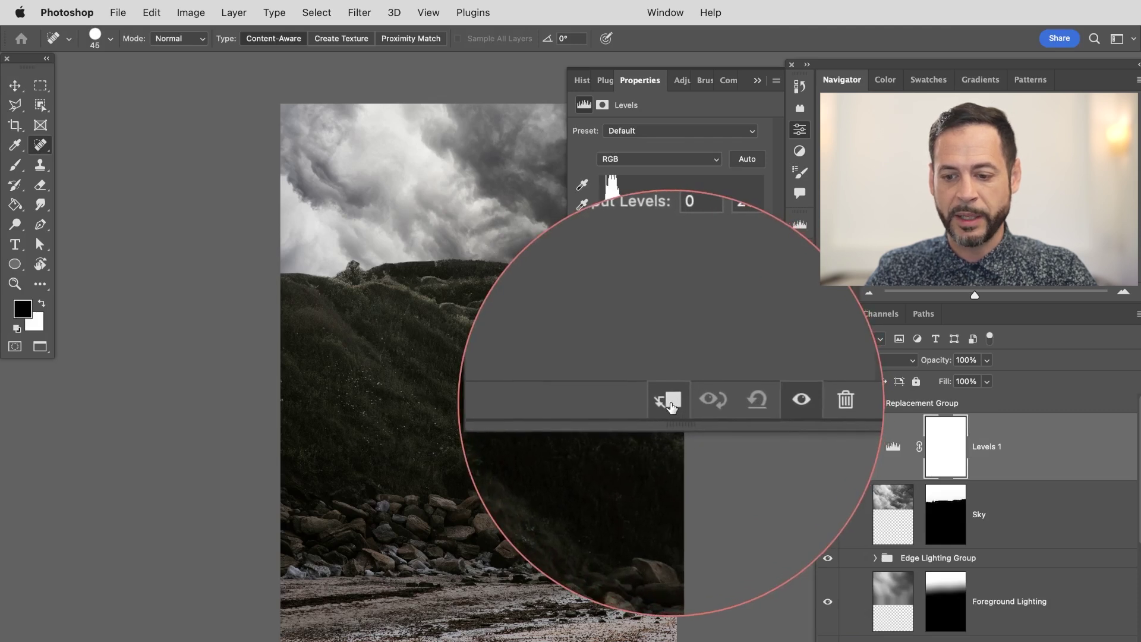
Step: Clip the Levels 1 adjustment to the Sky layer
left_click(668, 401)
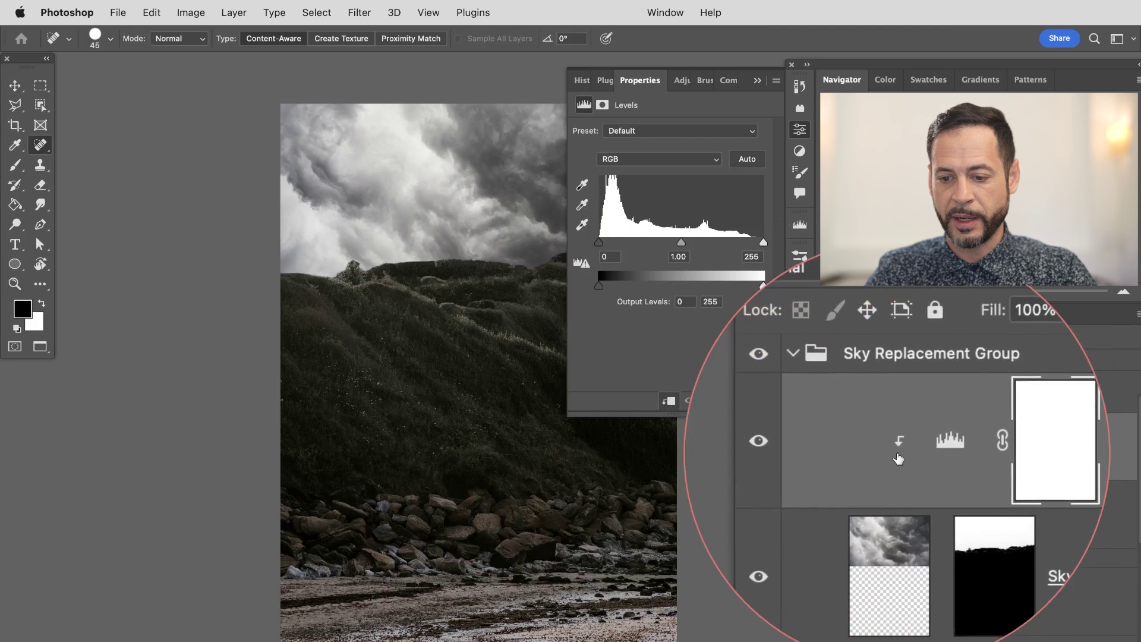
left_click(667, 404)
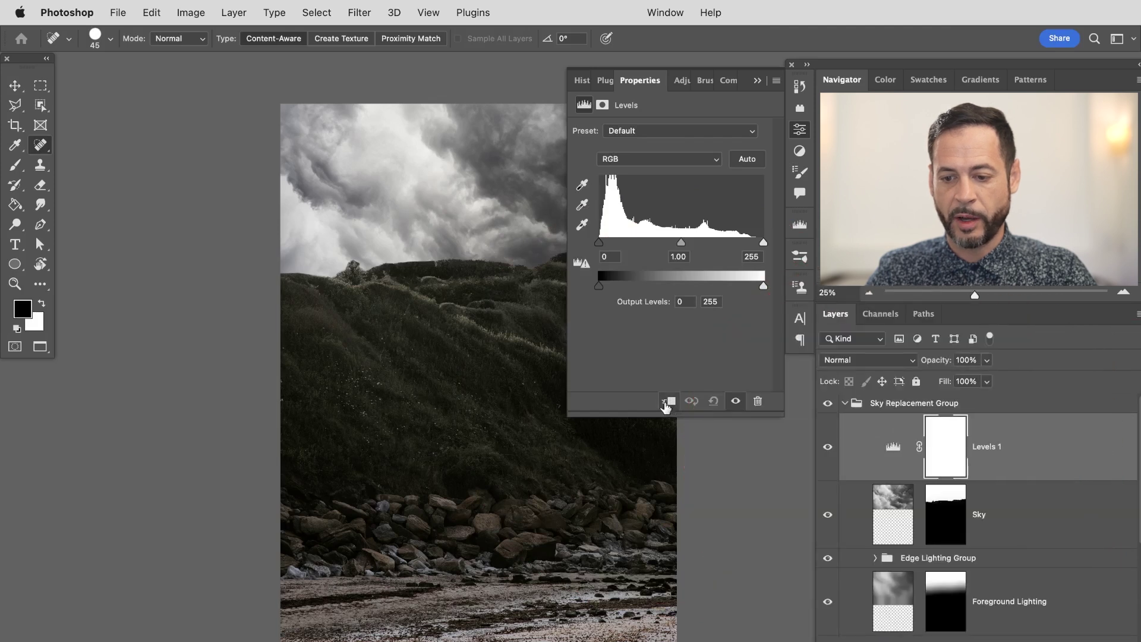
left_click(668, 403)
left_click(668, 402)
left_click(668, 402)
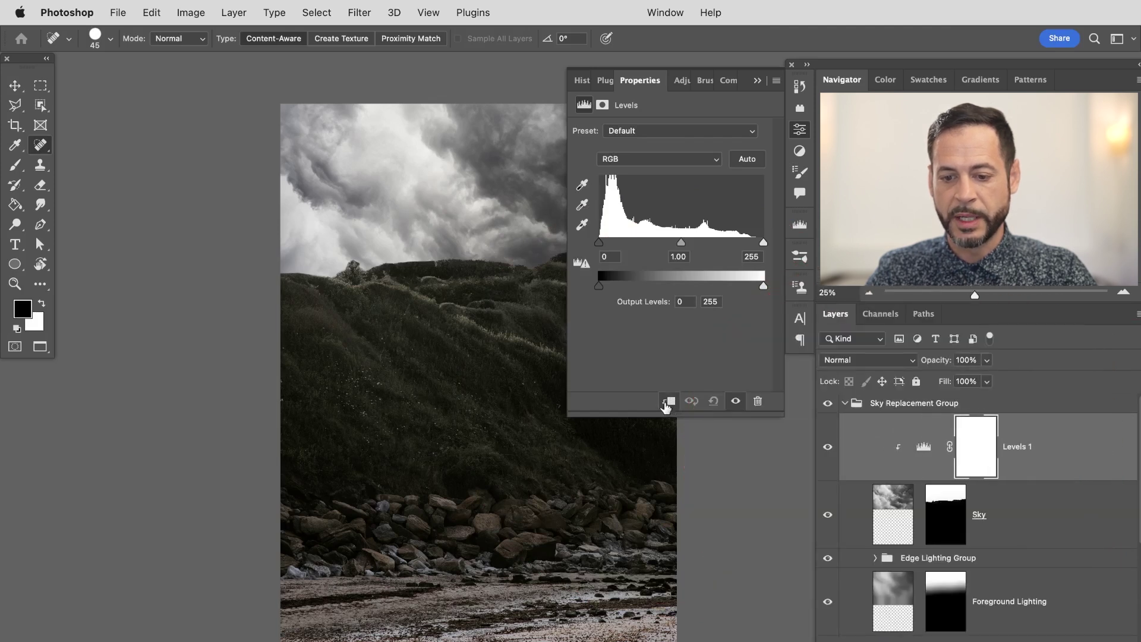
scroll(378, 288, "right", 5)
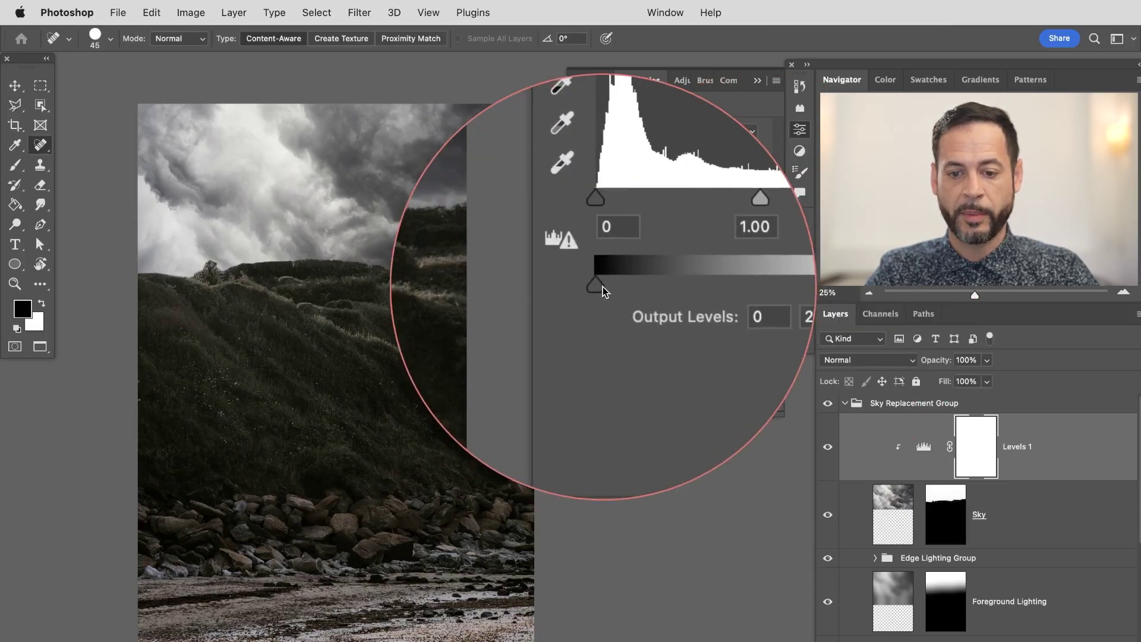
Step: Set the Levels output range to 163 black and 229 white to pale the sky
left_click_drag(600, 288, 679, 290)
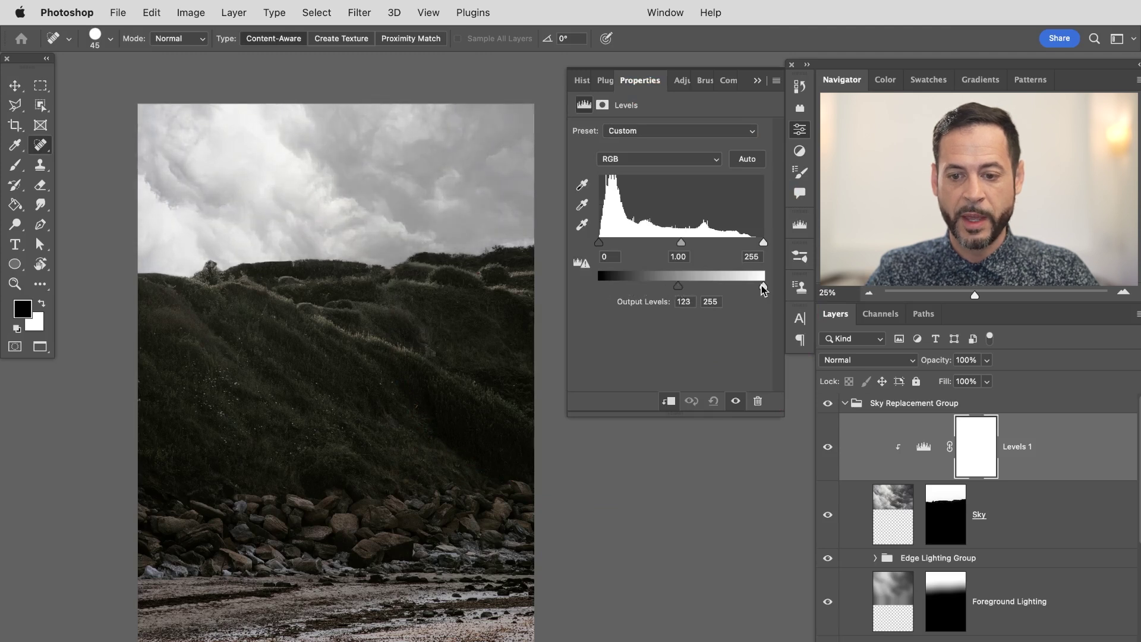
left_click_drag(756, 287, 749, 293)
left_click_drag(679, 290, 701, 291)
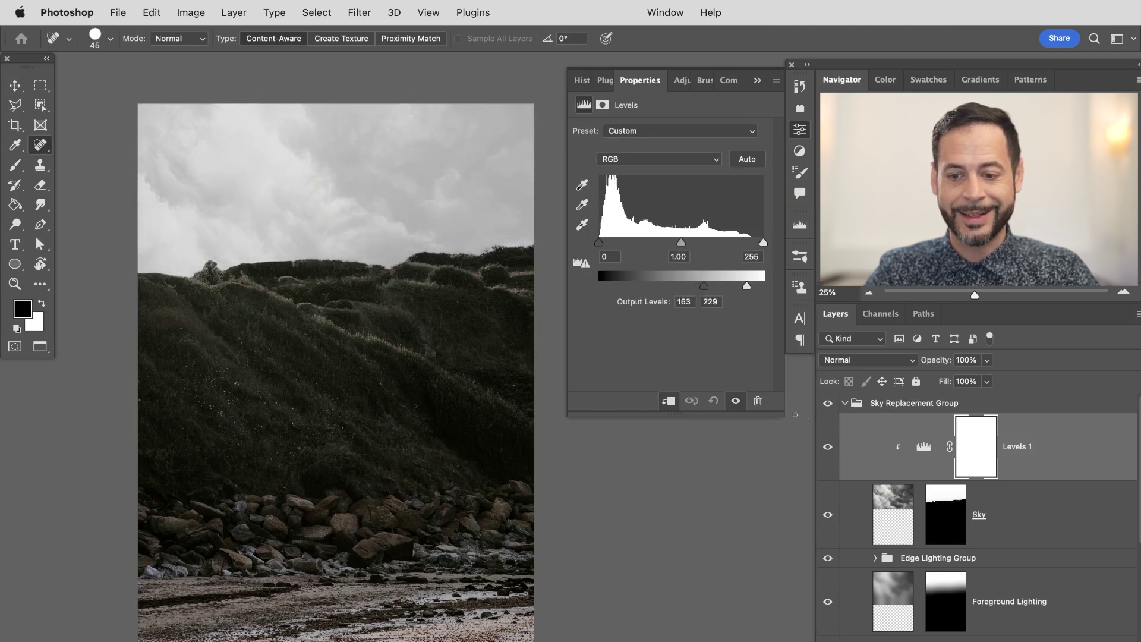
Step: Toggle the Sky Replacement Group on and off to compare with the original sky
left_click(828, 403)
left_click(828, 403)
left_click(829, 404)
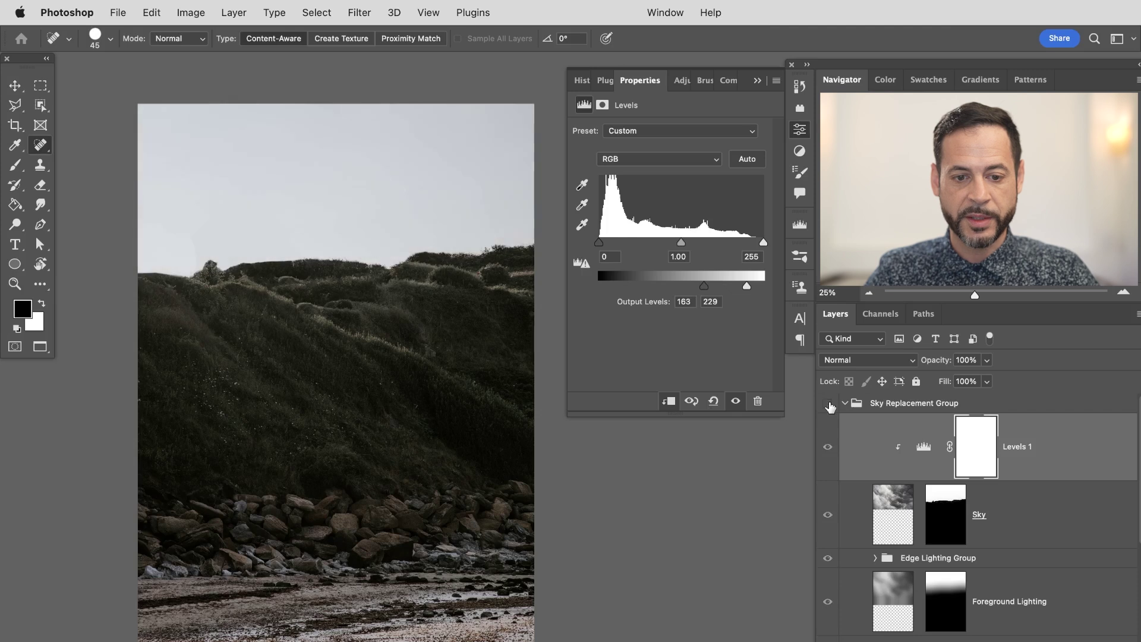
left_click(828, 403)
left_click(829, 403)
left_click(829, 404)
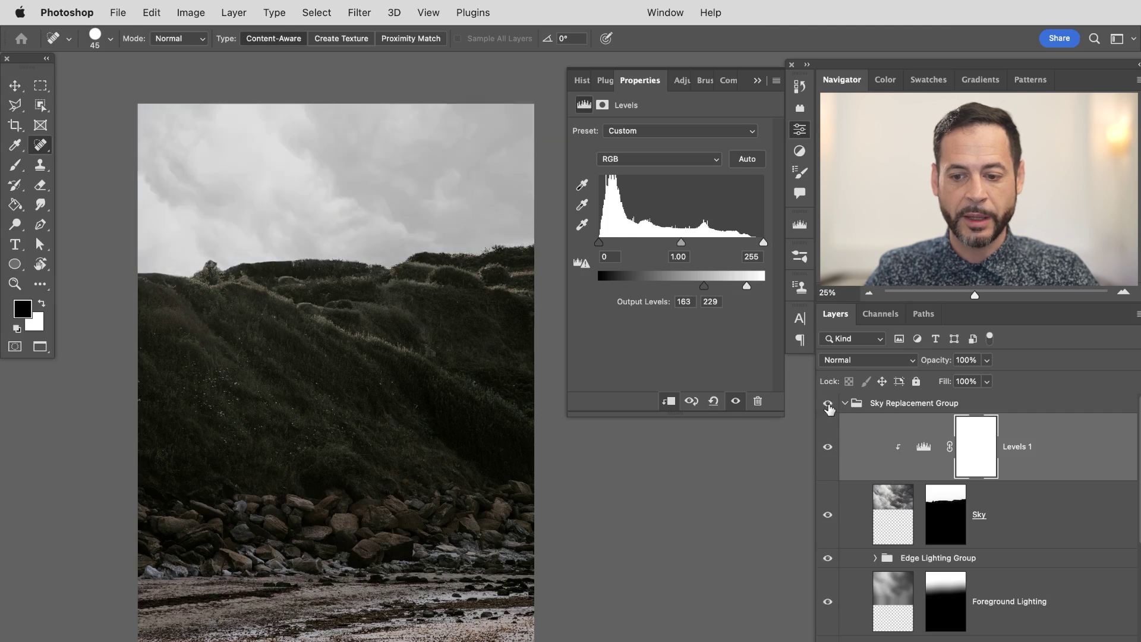
Step: Compare the sky with and without the Levels adjustment, leaving both visible
left_click(827, 453)
left_click(826, 453)
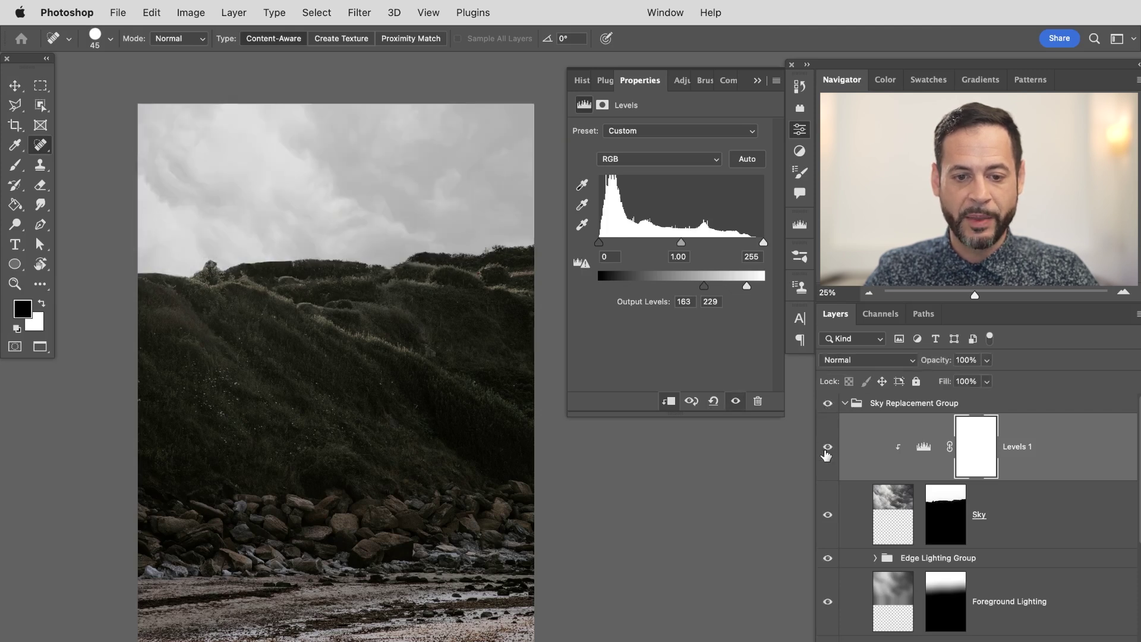
left_click(826, 454)
left_click(826, 454)
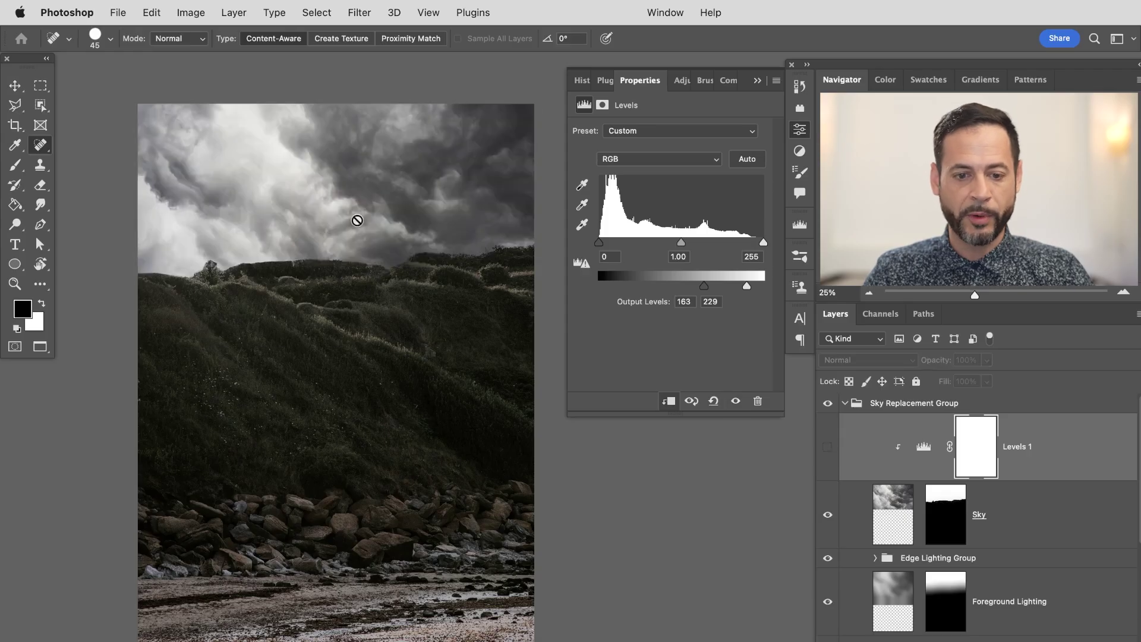
left_click(828, 447)
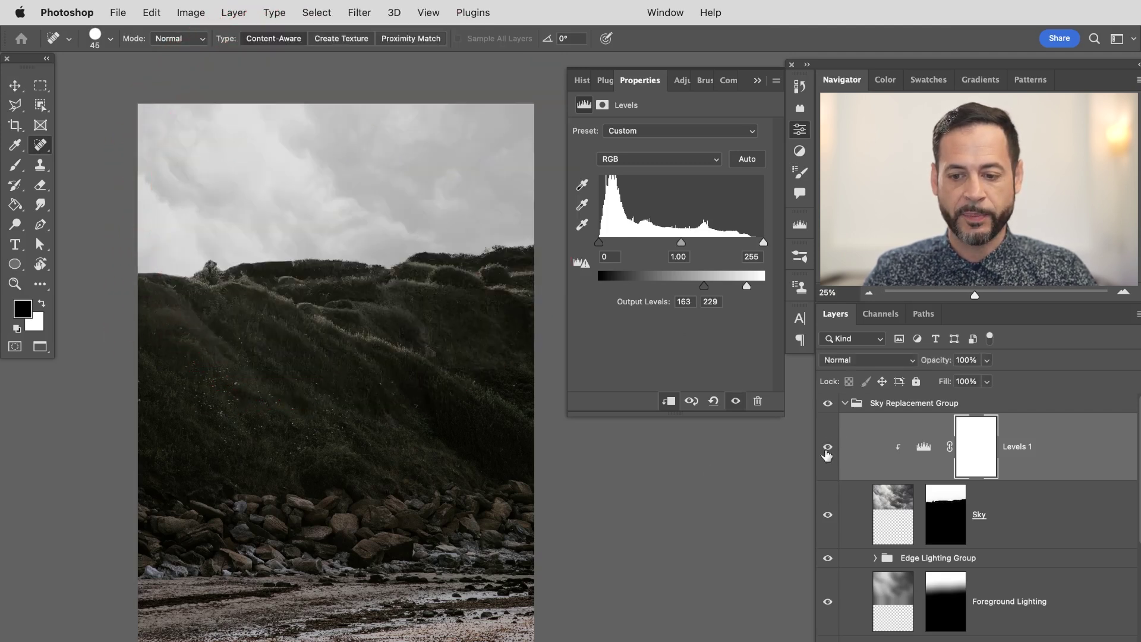
left_click(828, 404)
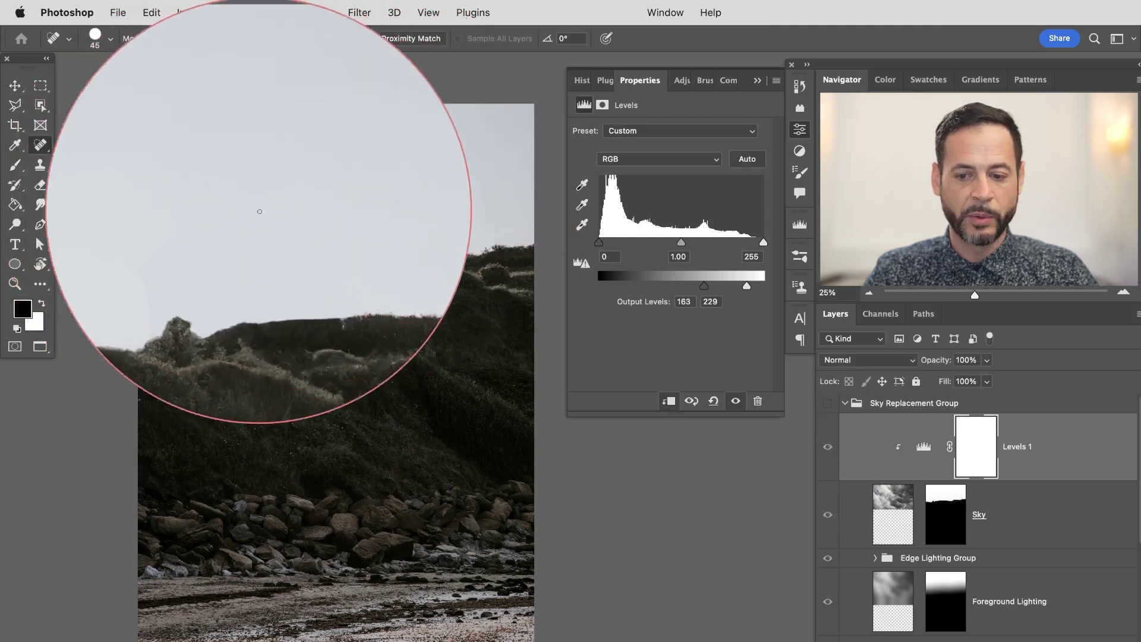
left_click(827, 404)
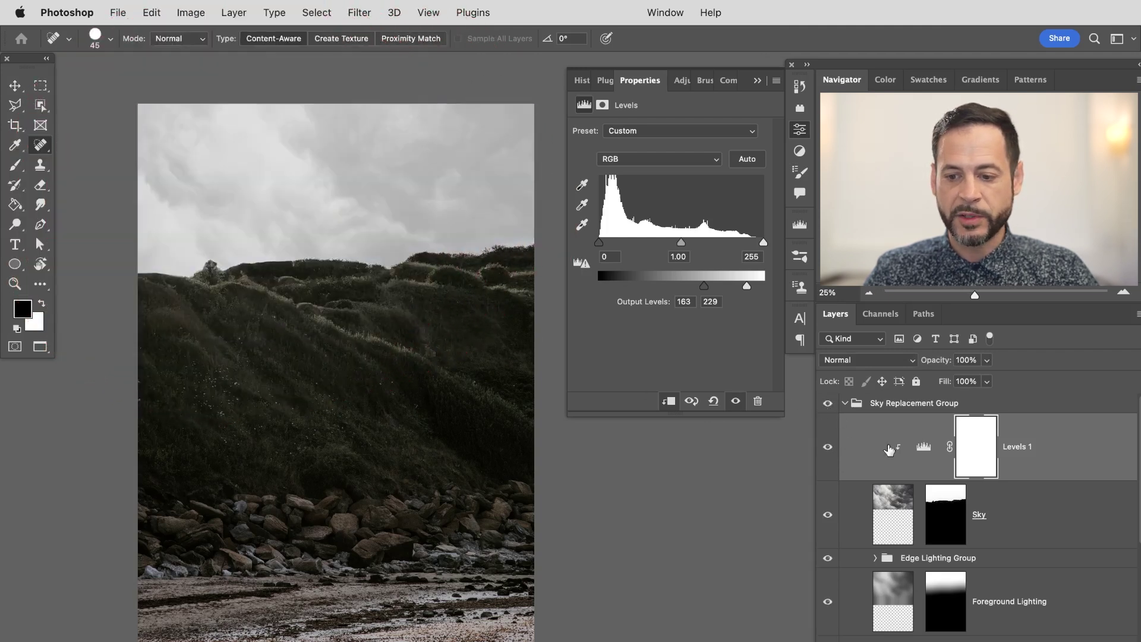
Step: Set the Levels Blue channel midtone to 1.53, then switch to the Green channel at 1.19
left_click(923, 447)
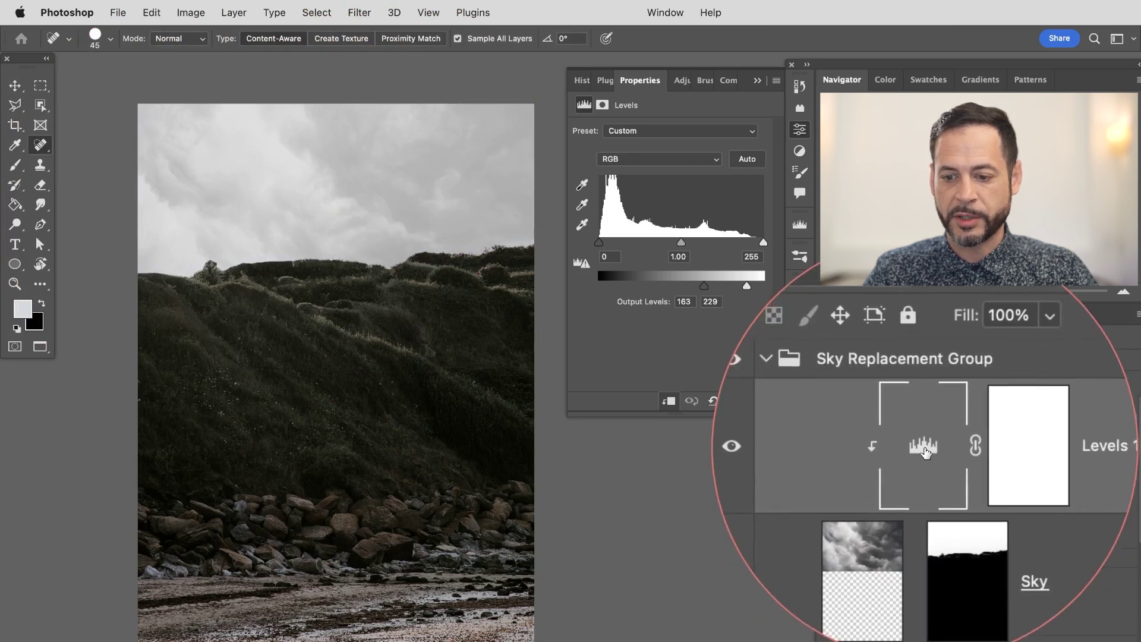
left_click(625, 161)
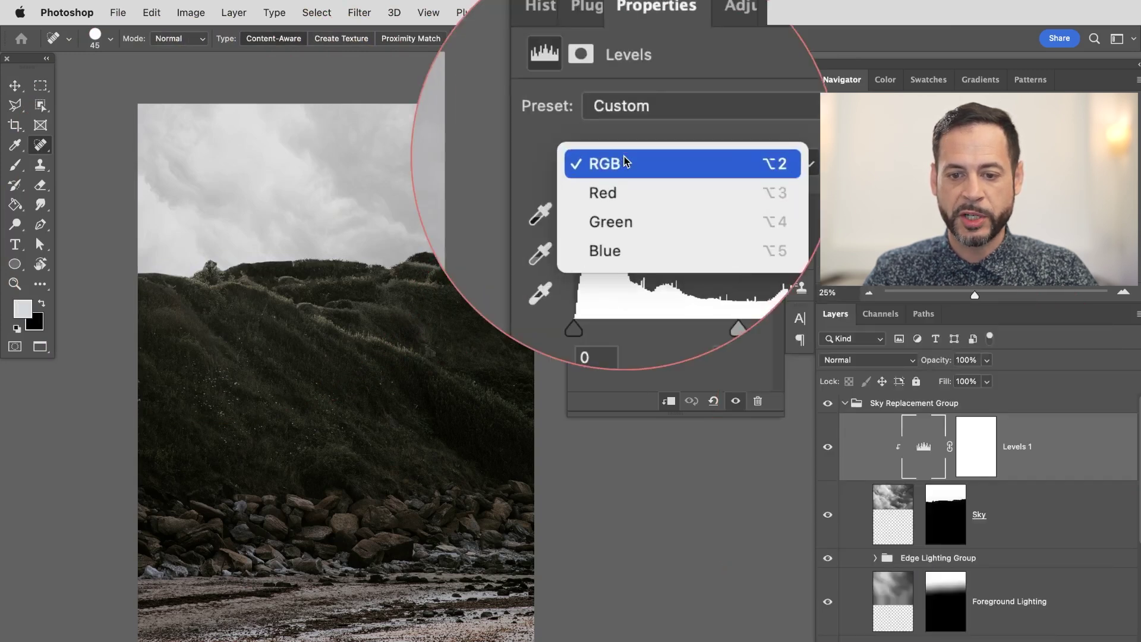
left_click(635, 204)
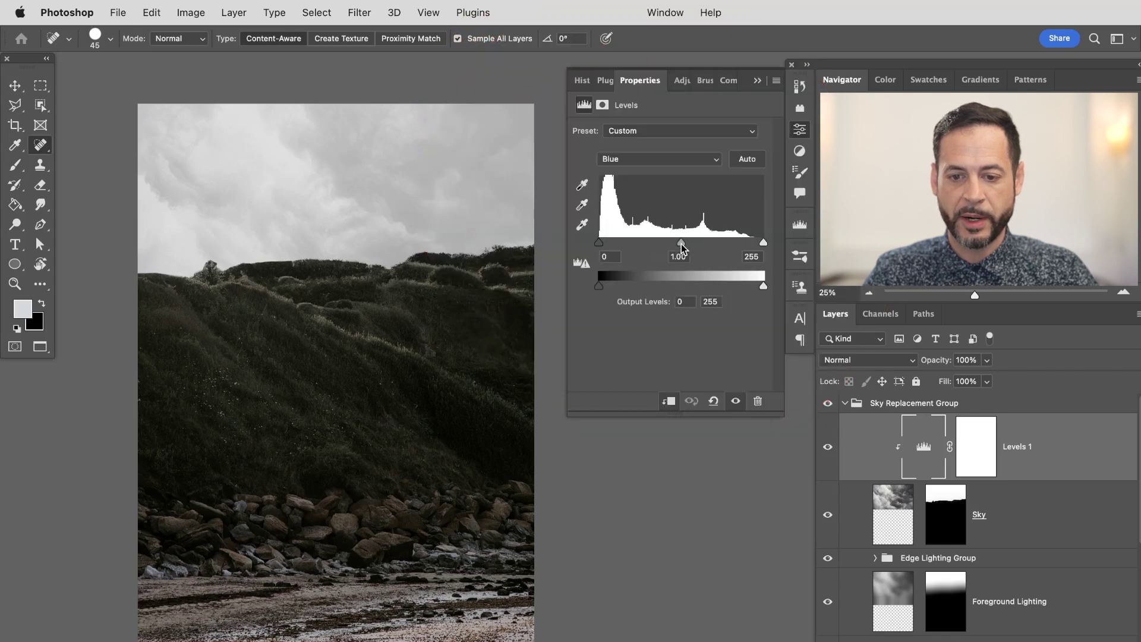
left_click_drag(682, 248, 659, 250)
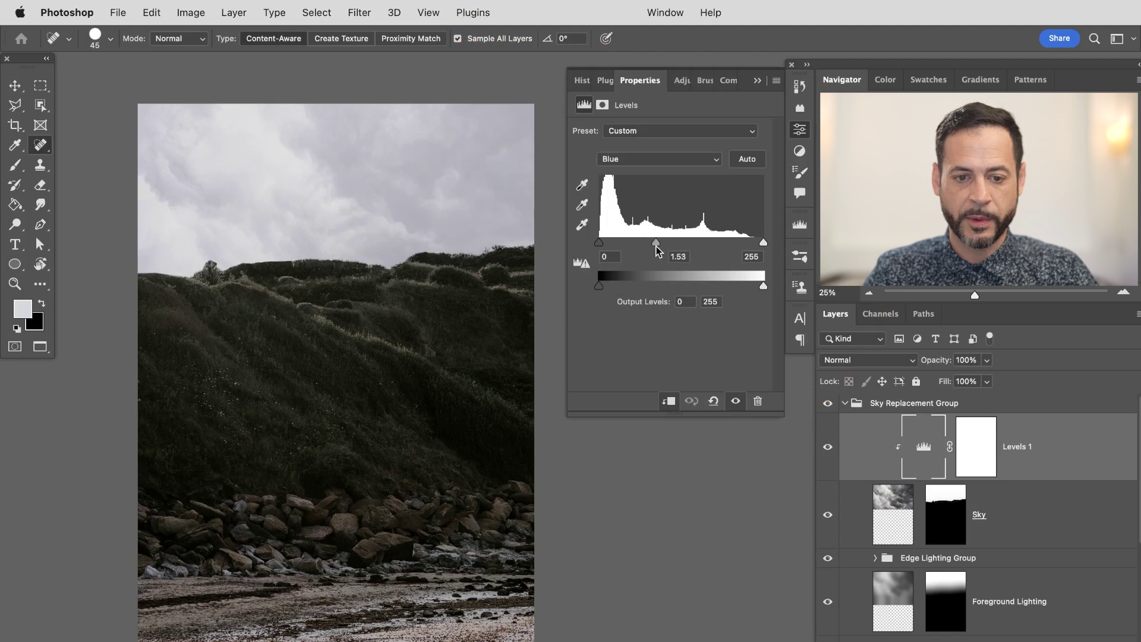
left_click(651, 159)
left_click(642, 143)
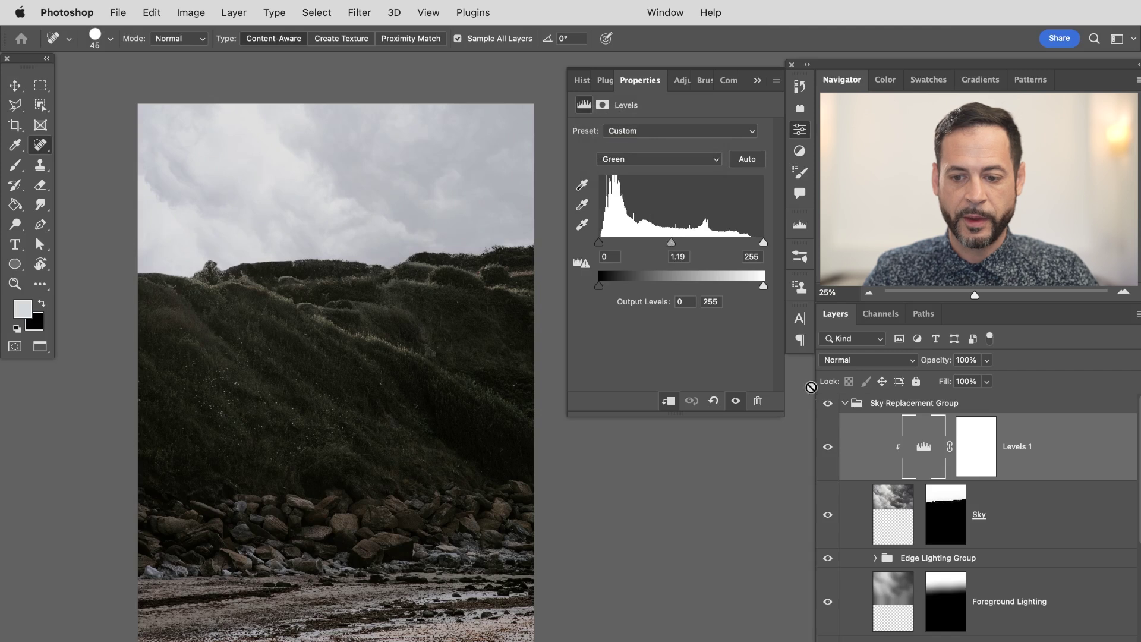
Step: Toggle the Sky Replacement Group's visibility to compare the tinted sky with the original
left_click(826, 404)
left_click(827, 405)
left_click(827, 404)
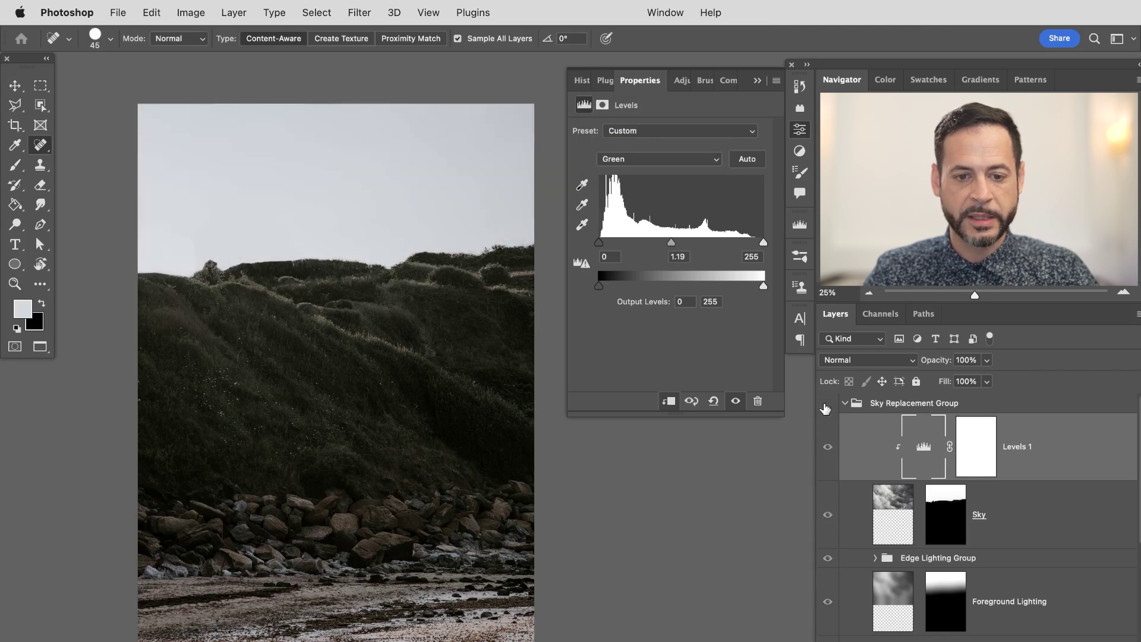
left_click(826, 404)
left_click(827, 404)
left_click(827, 405)
left_click(826, 404)
left_click(827, 404)
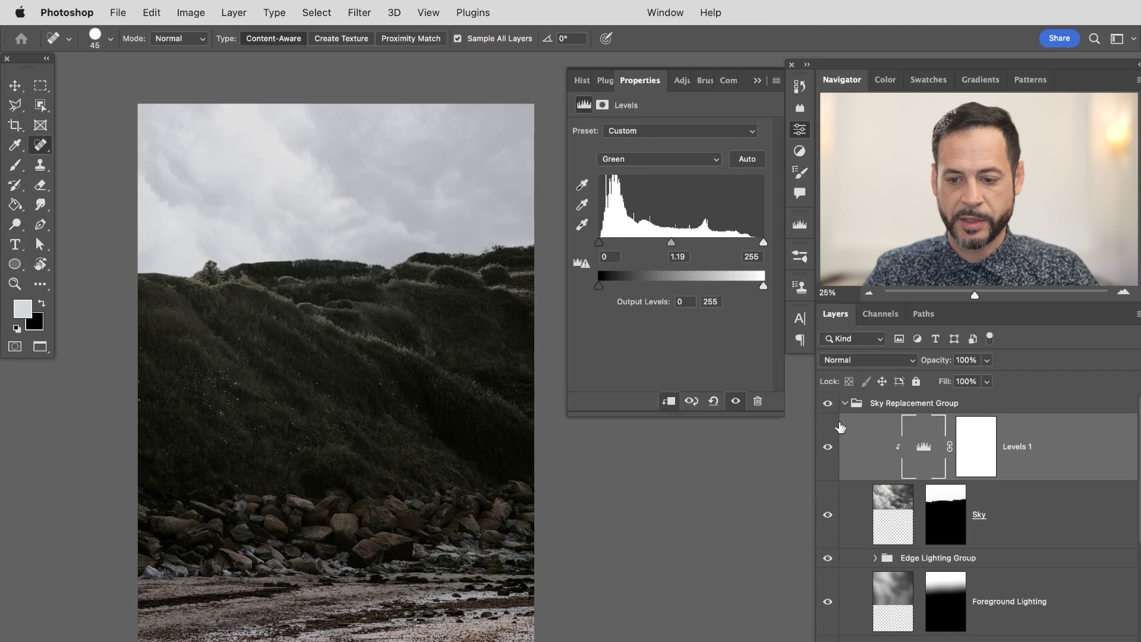
Step: Compare the sky with Levels 1 on and off, then collapse the Sky Replacement Group
left_click(828, 448)
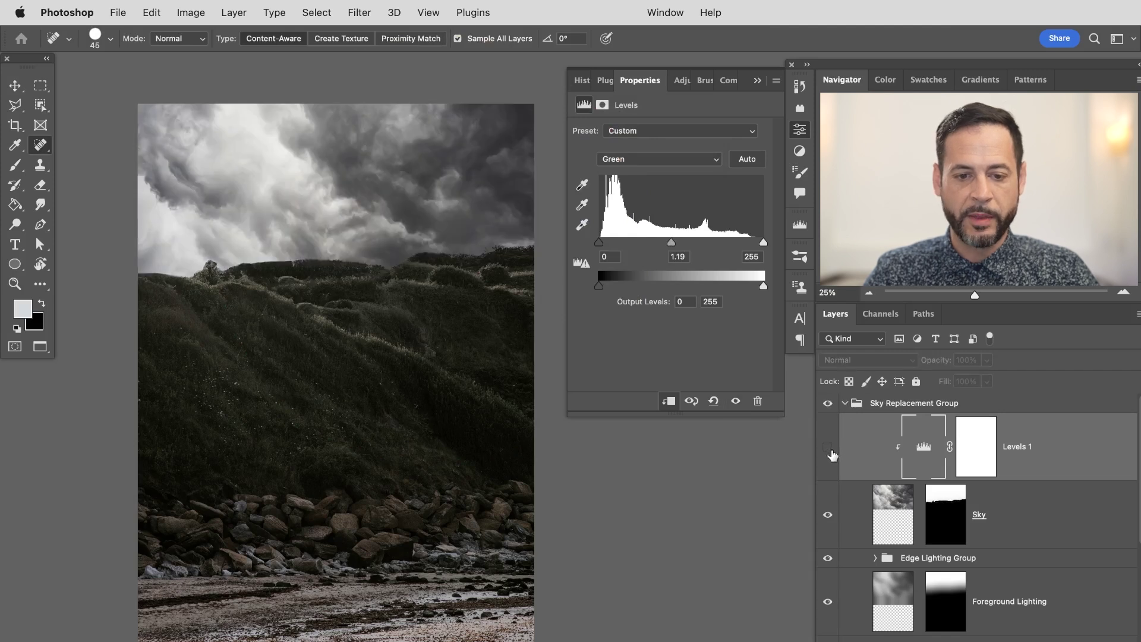
left_click(832, 454)
left_click(832, 454)
left_click(833, 454)
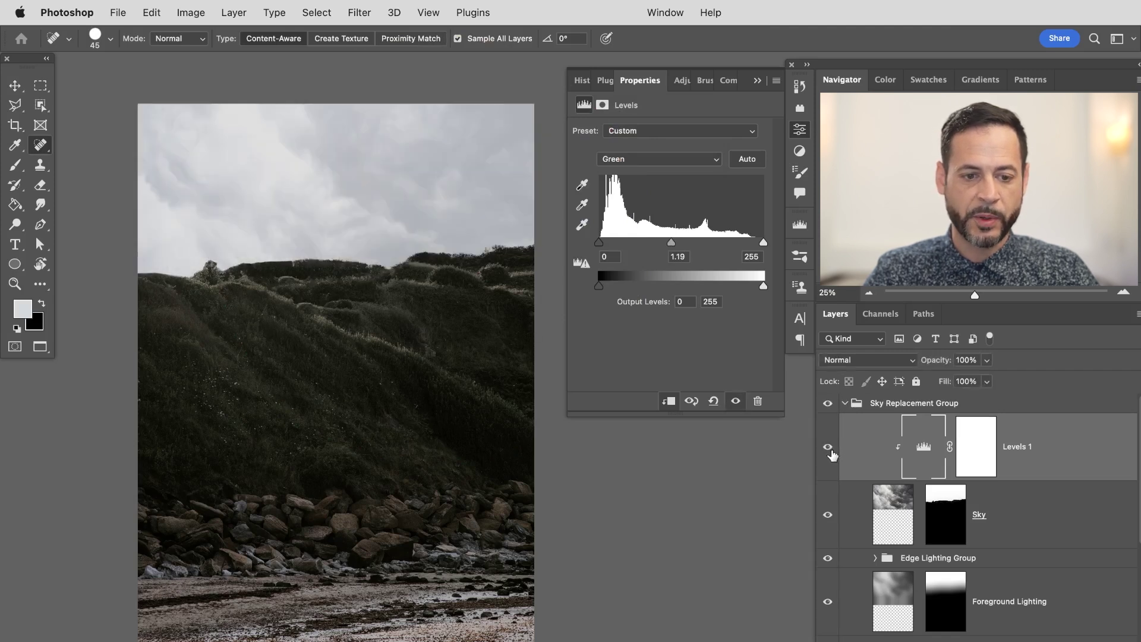
left_click(832, 454)
left_click(833, 454)
left_click(832, 454)
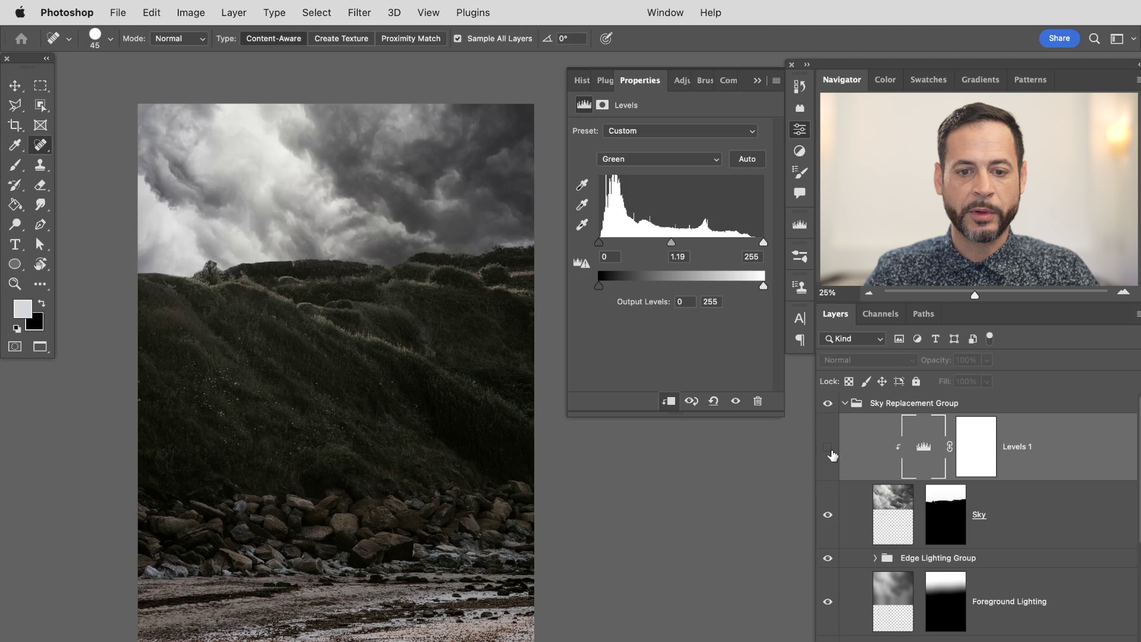
left_click(832, 455)
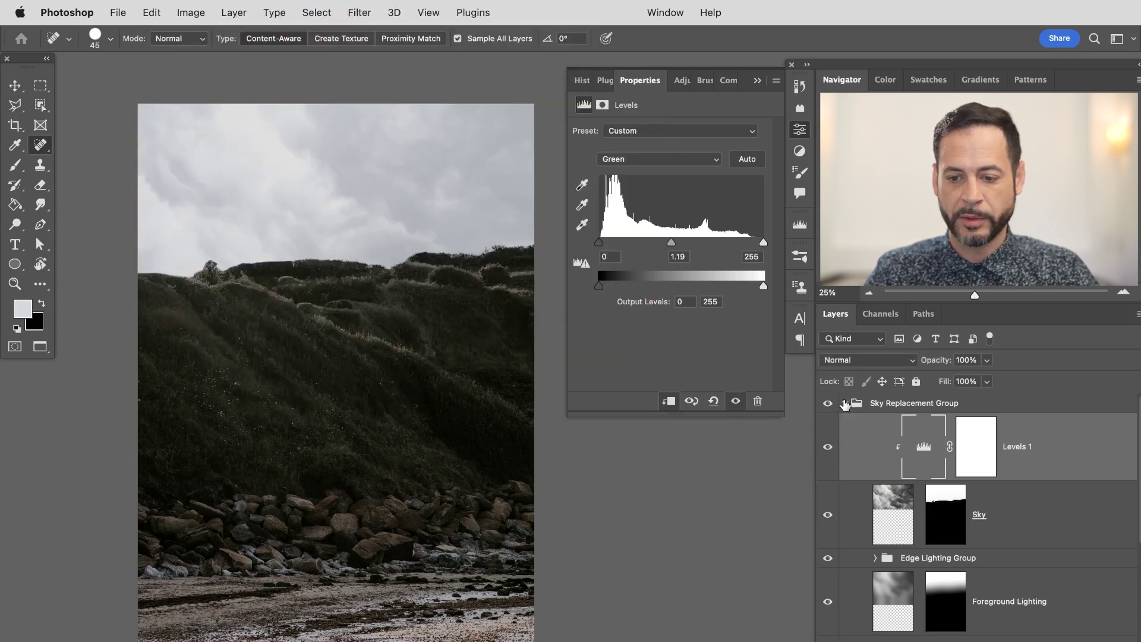
left_click(845, 404)
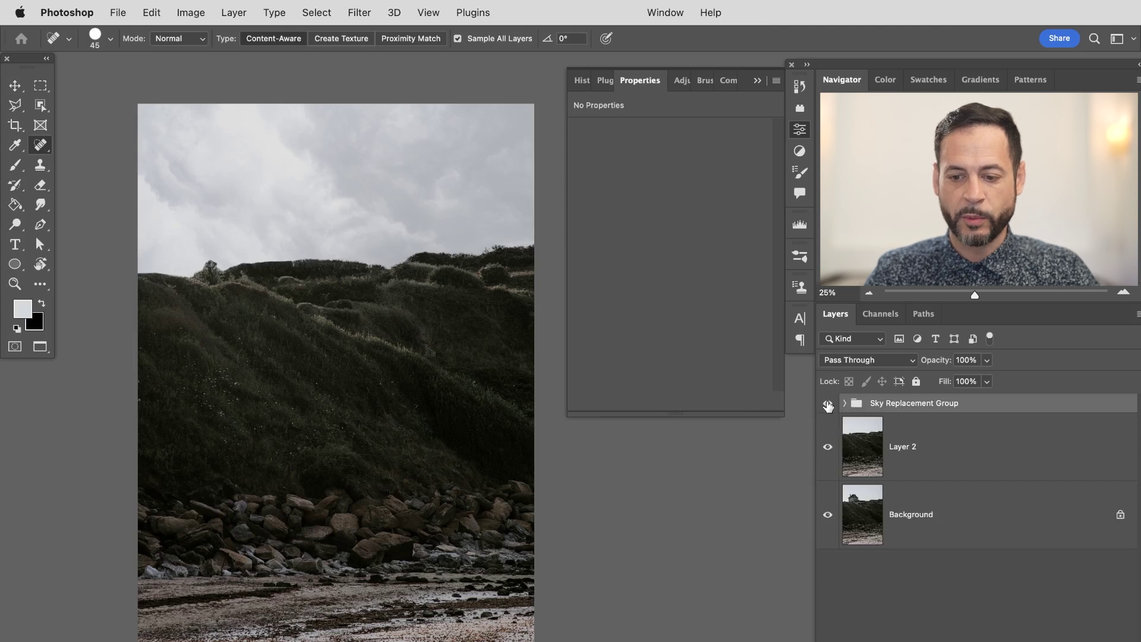
Step: Collapse the Properties side panel dock
left_click(799, 108)
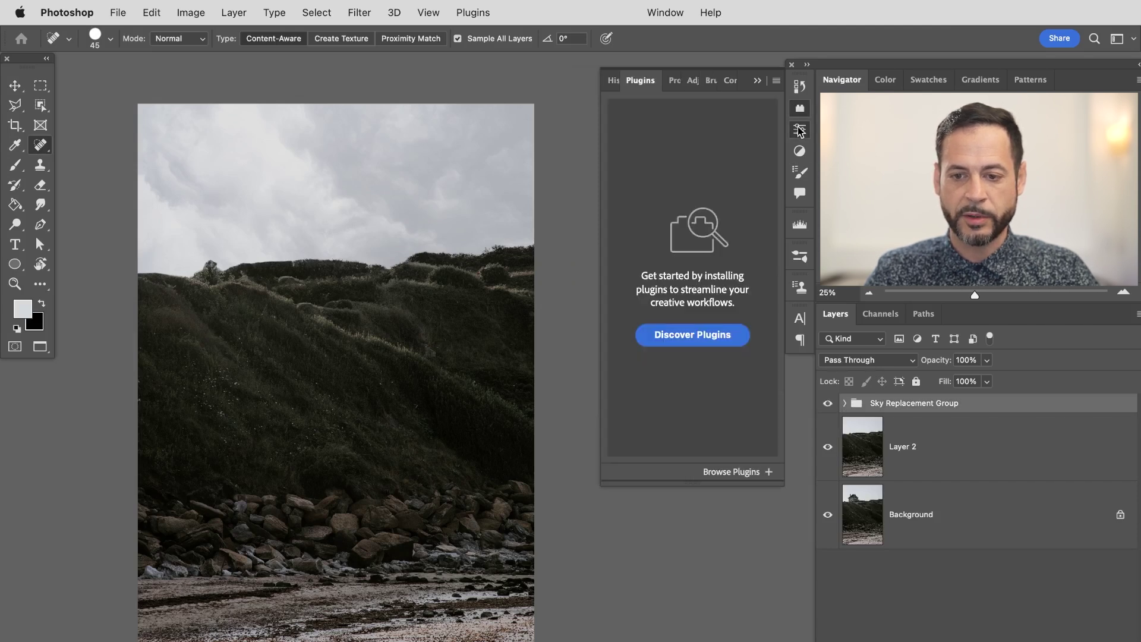
left_click(800, 129)
left_click(800, 129)
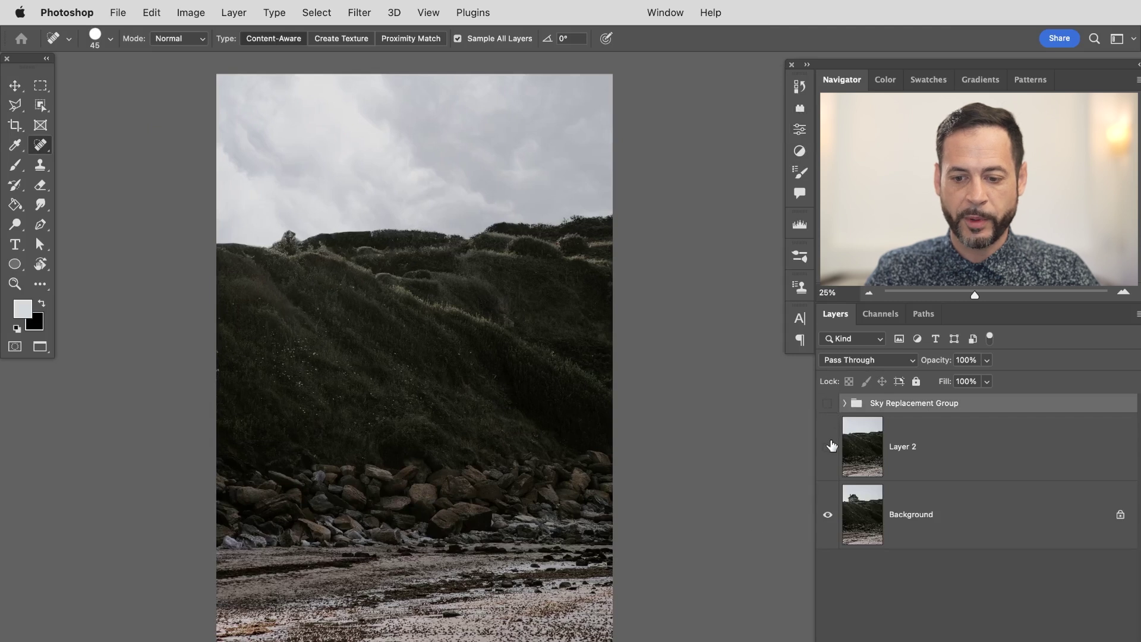
Step: Toggle Layer 2 and the Sky Replacement Group to compare with the original house photo, ending all visible
left_click(830, 446)
left_click_drag(829, 453, 830, 407)
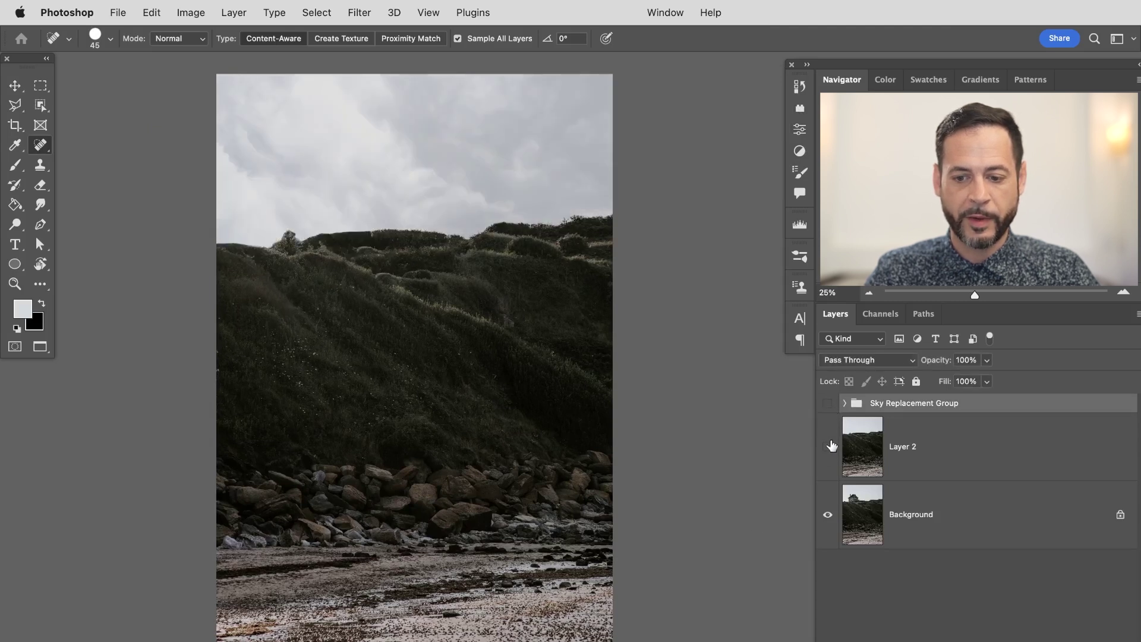
left_click(832, 446)
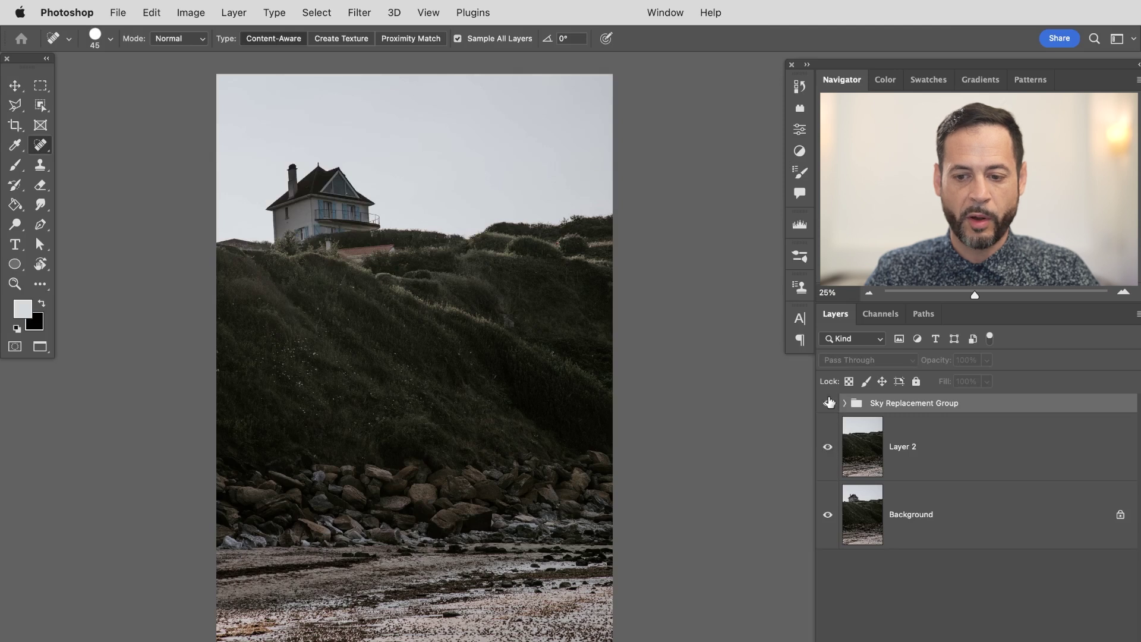
left_click(829, 403)
left_click(828, 448)
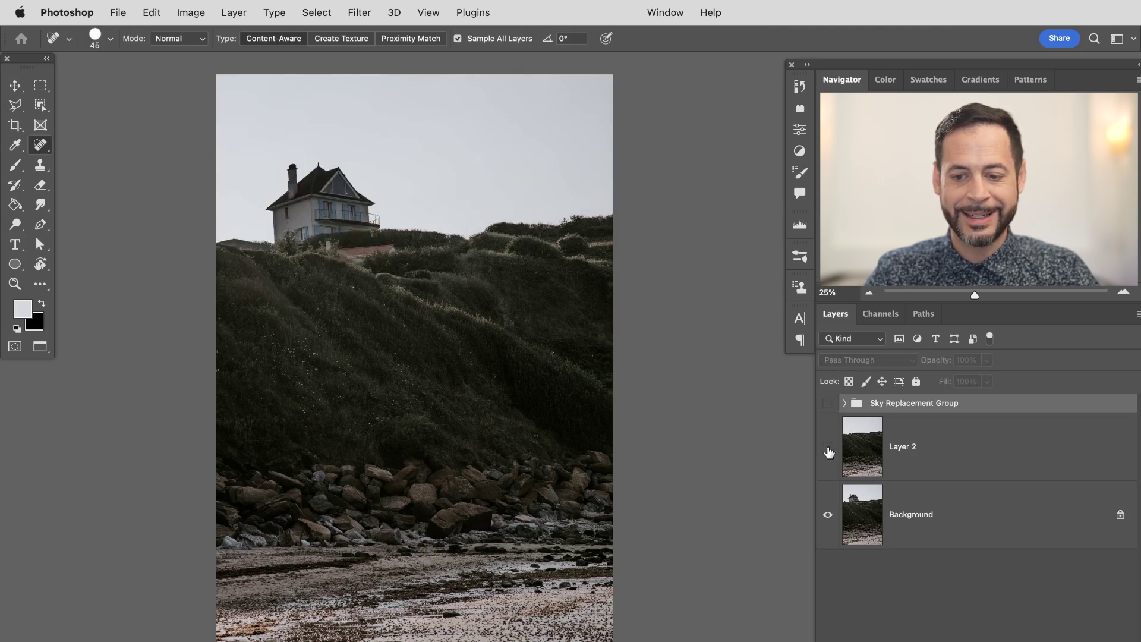
left_click(827, 405)
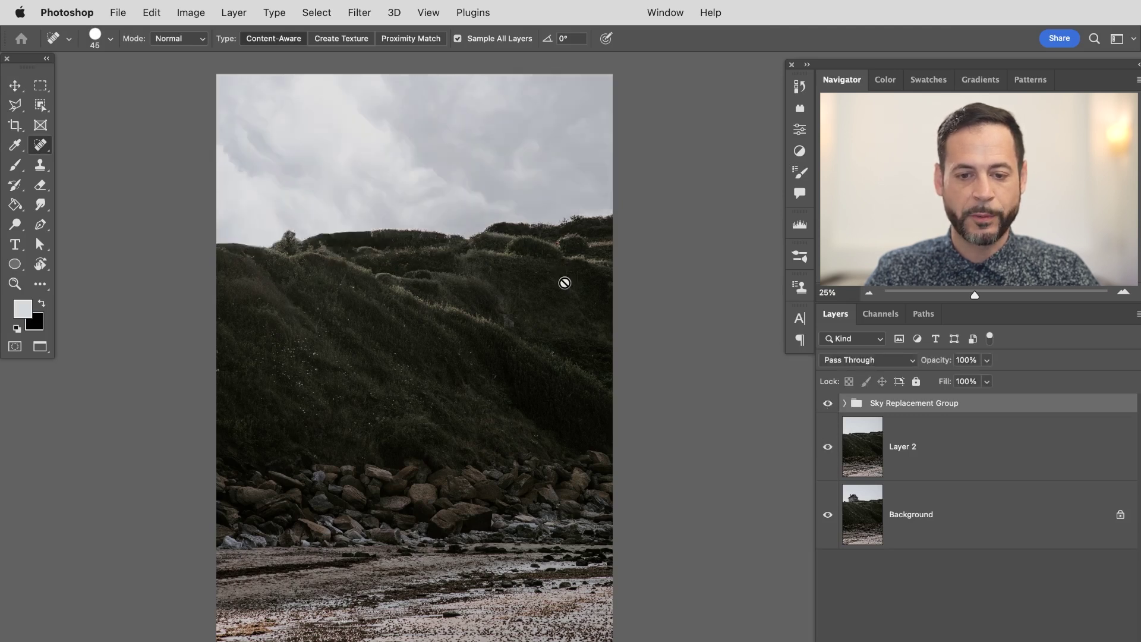